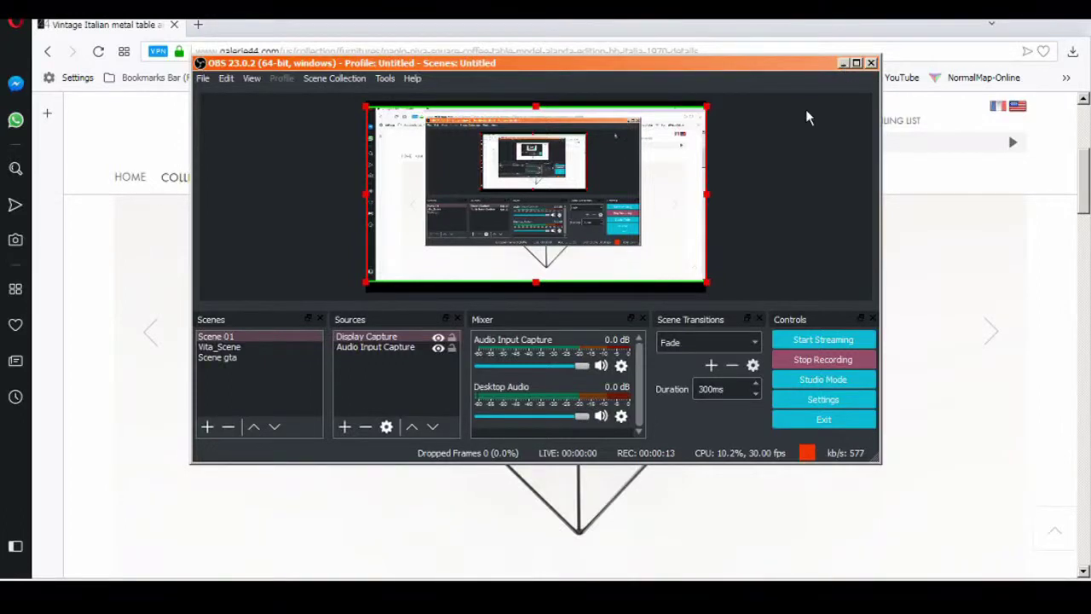
Step: Scroll the Galerie 44 page to read the table's description and 120 × 120 × 26 cm dimensions
scroll(626, 329, down, 3)
scroll(627, 330, down, 4)
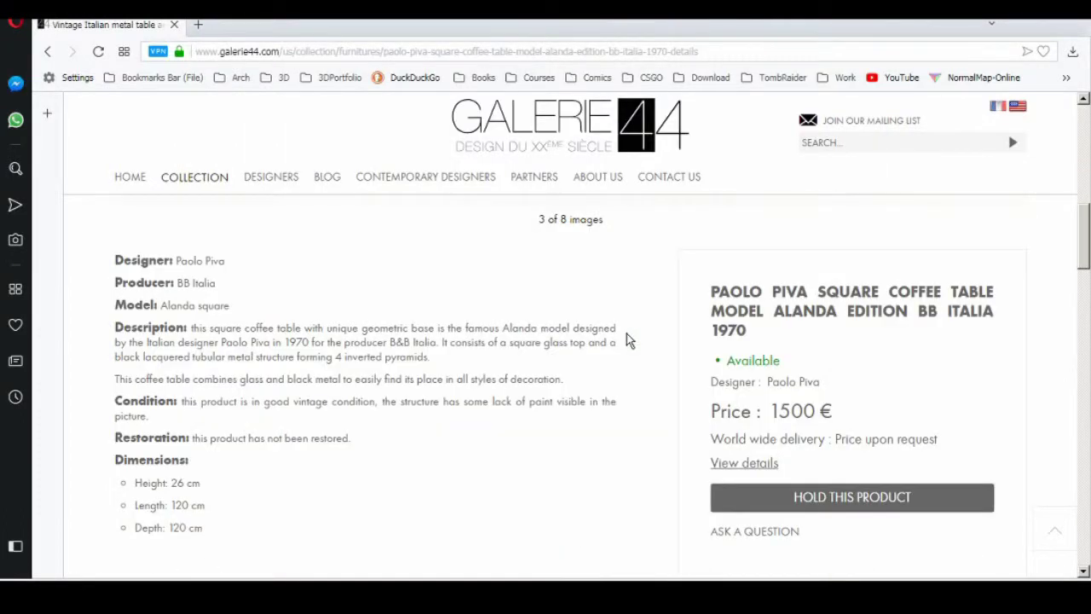
scroll(294, 499, down, 1)
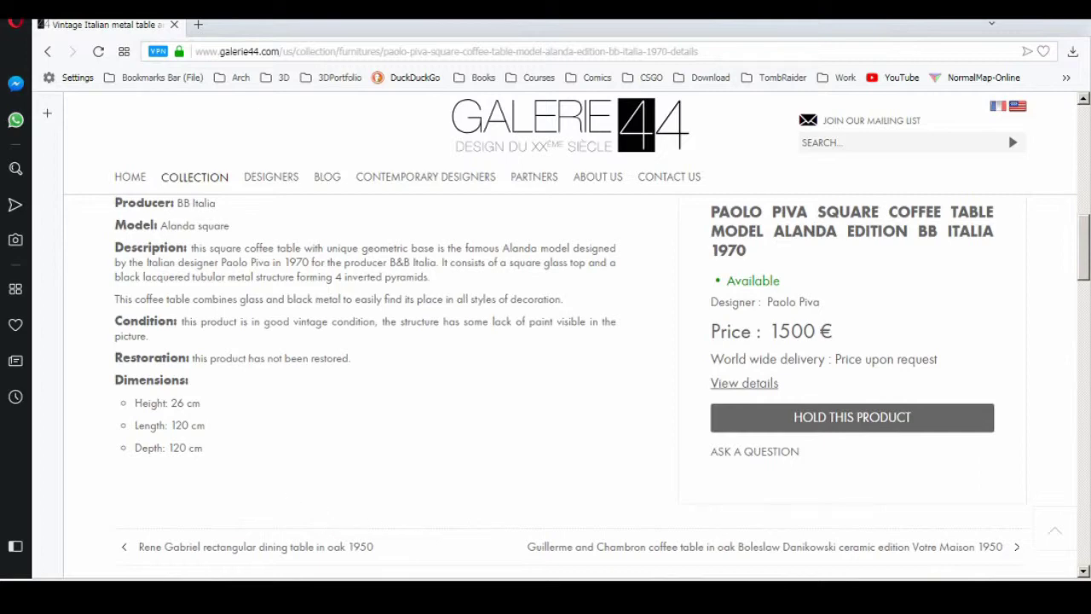
scroll(475, 378, up, 3)
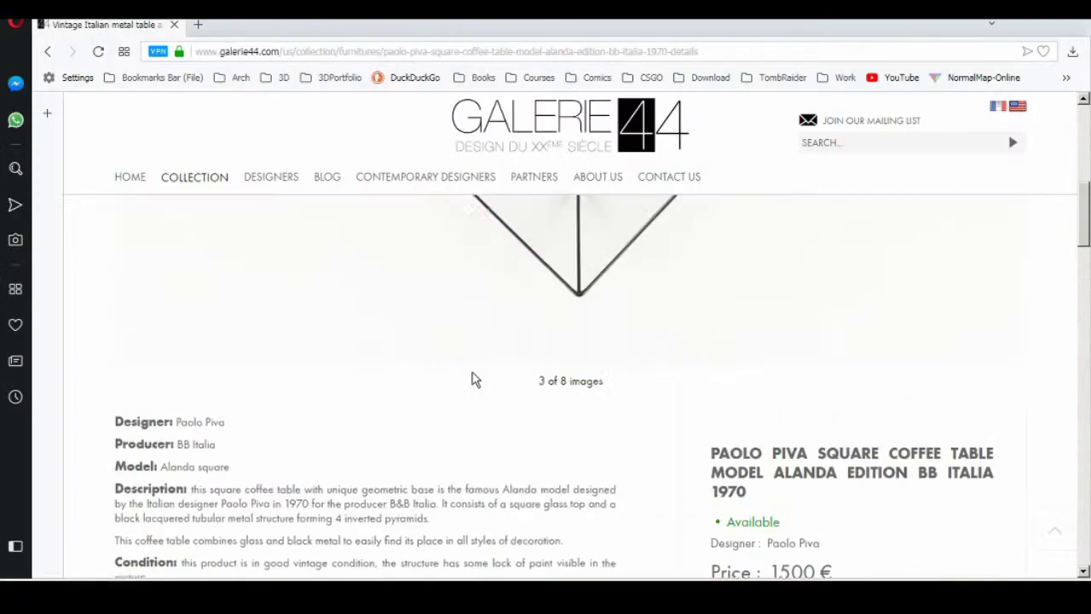
scroll(348, 471, up, 2)
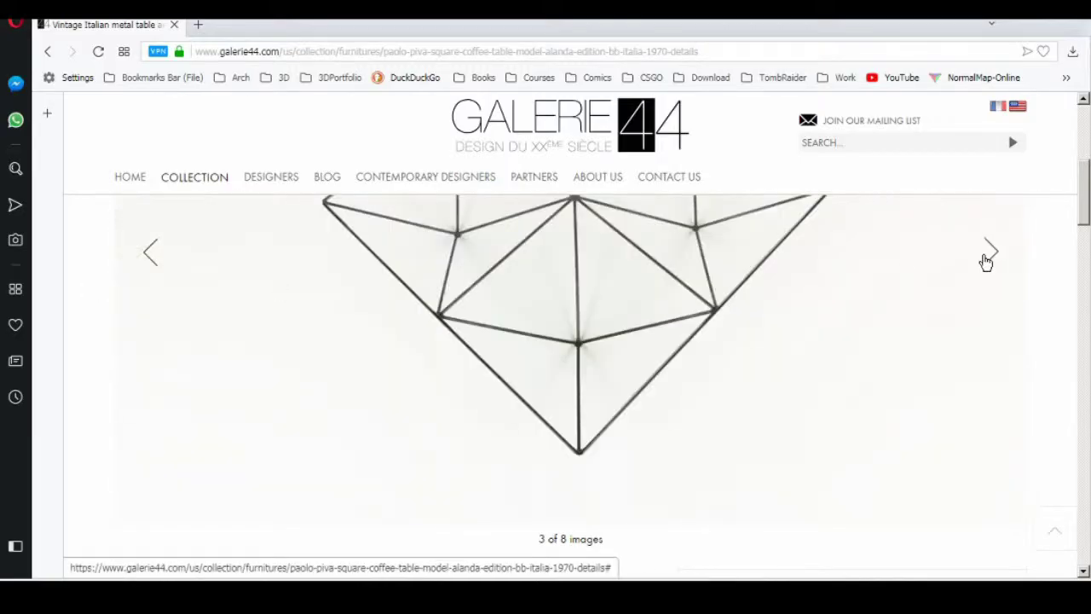
Step: View the next table photo and finish the rectangular extrusion in the Front elevation
click(989, 254)
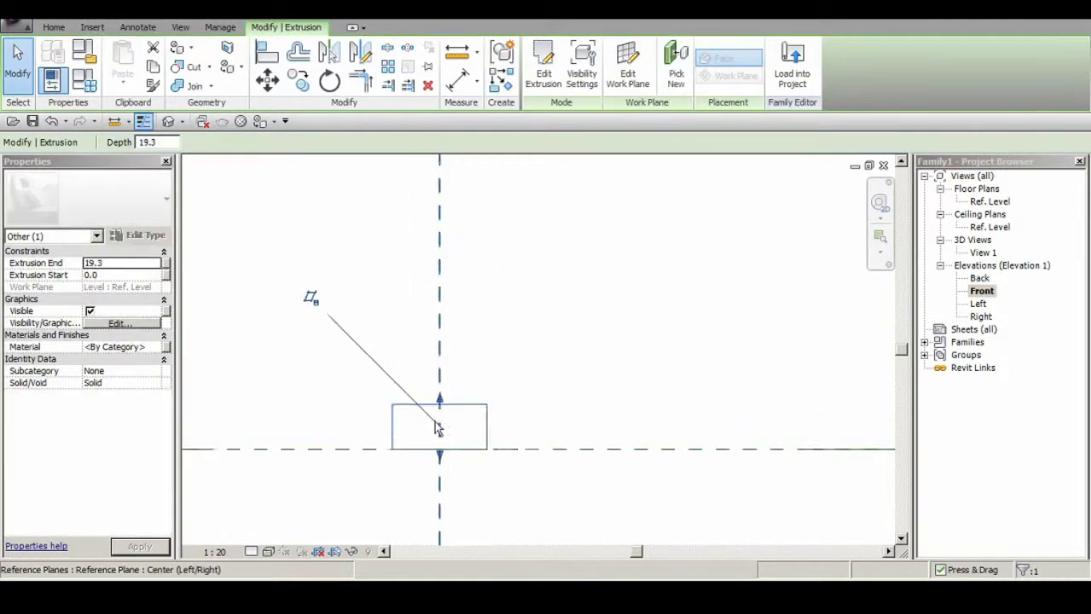
click(451, 469)
scroll(450, 469, up, 2)
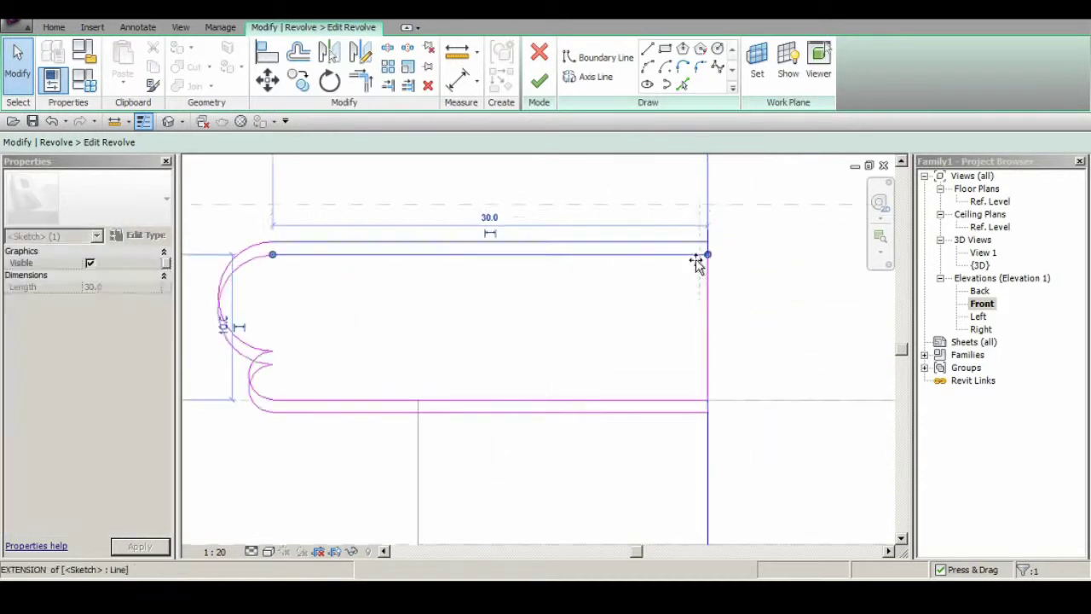
Step: Sketch the revolve's arc edge profile, then orbit the revolved tabletop in 3D
click(597, 57)
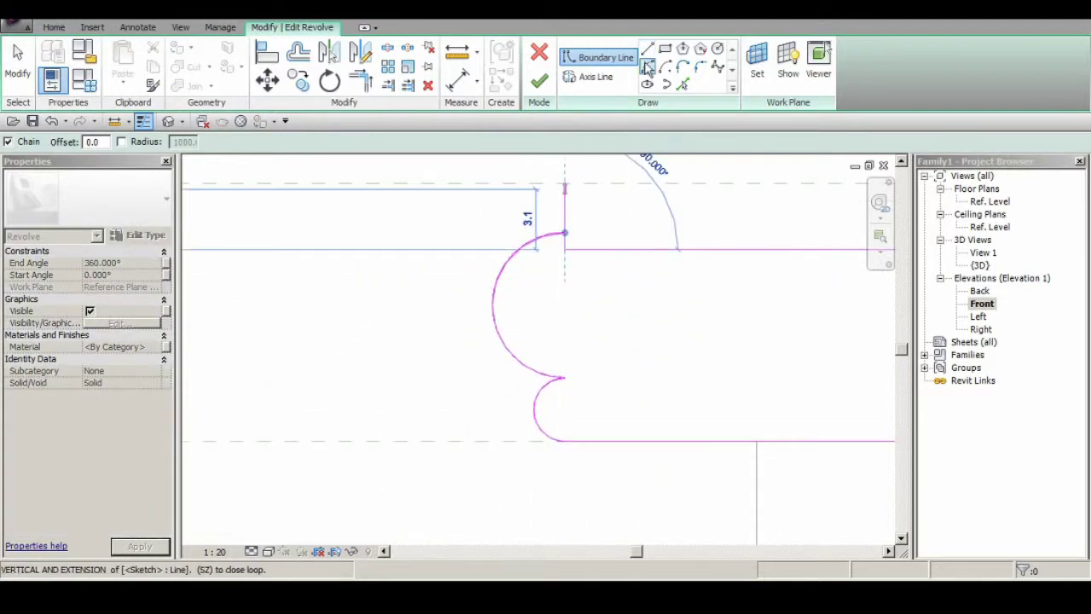
click(527, 339)
key(Escape)
key(Escape)
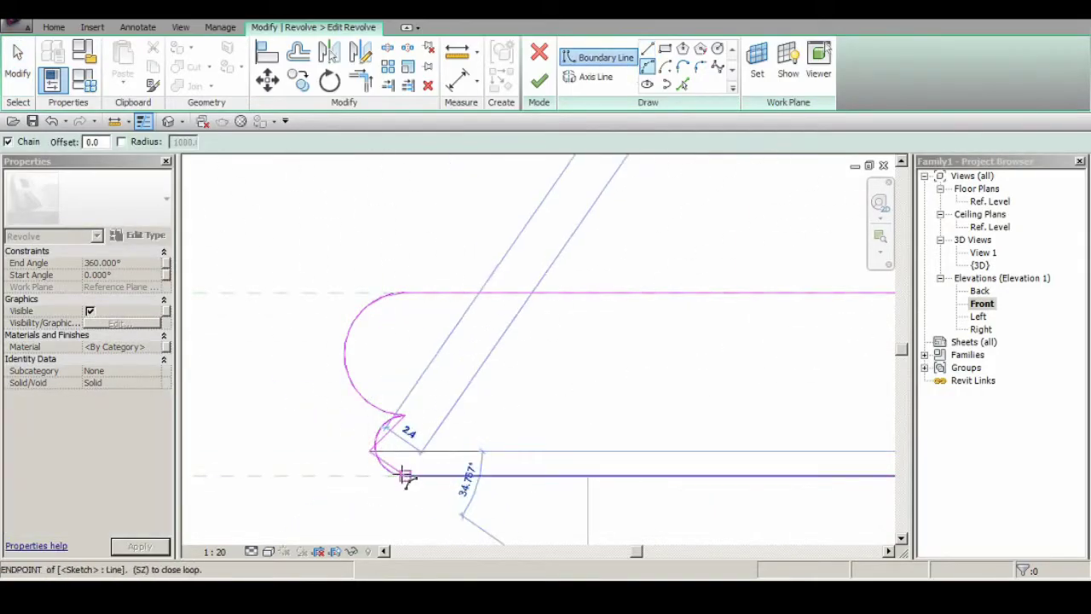
scroll(406, 477, up, 2)
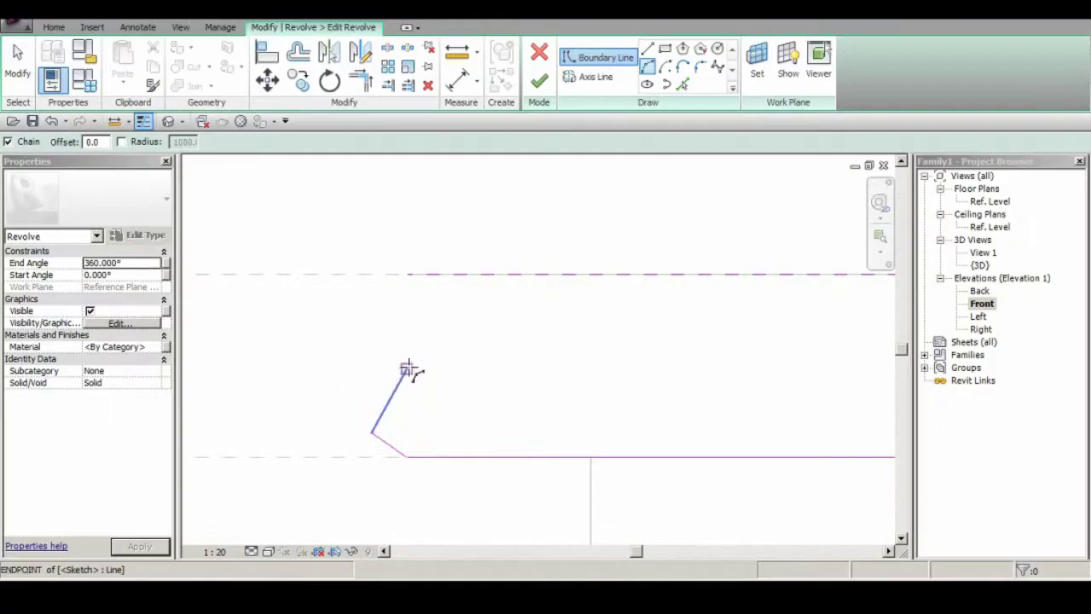
shift+middle_drag(548, 358, 519, 497)
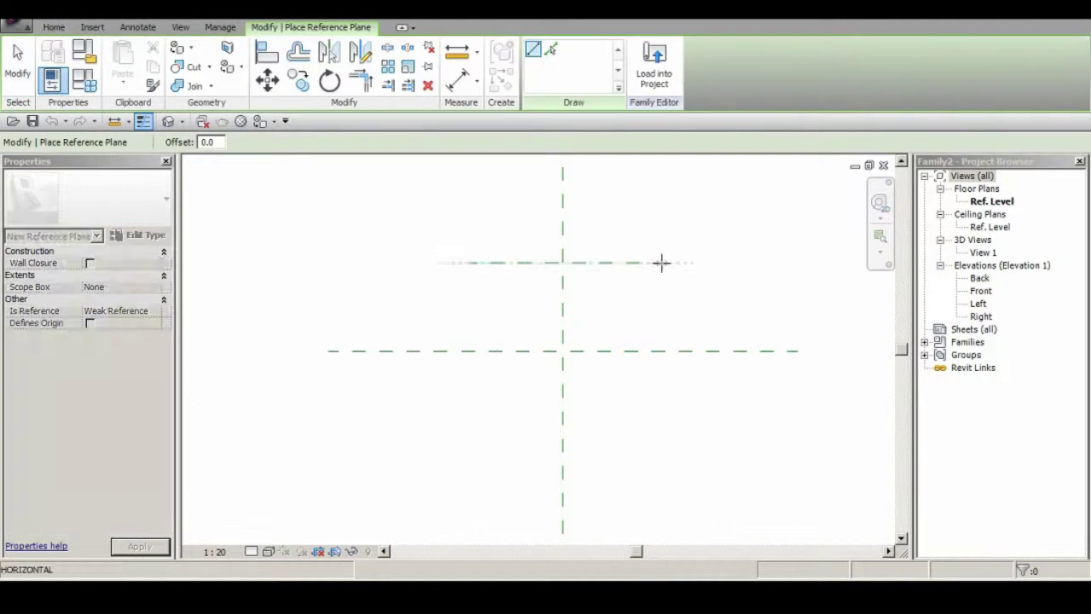
Step: Draw reference planes and dimension the three vertical planes across the centre
click(662, 262)
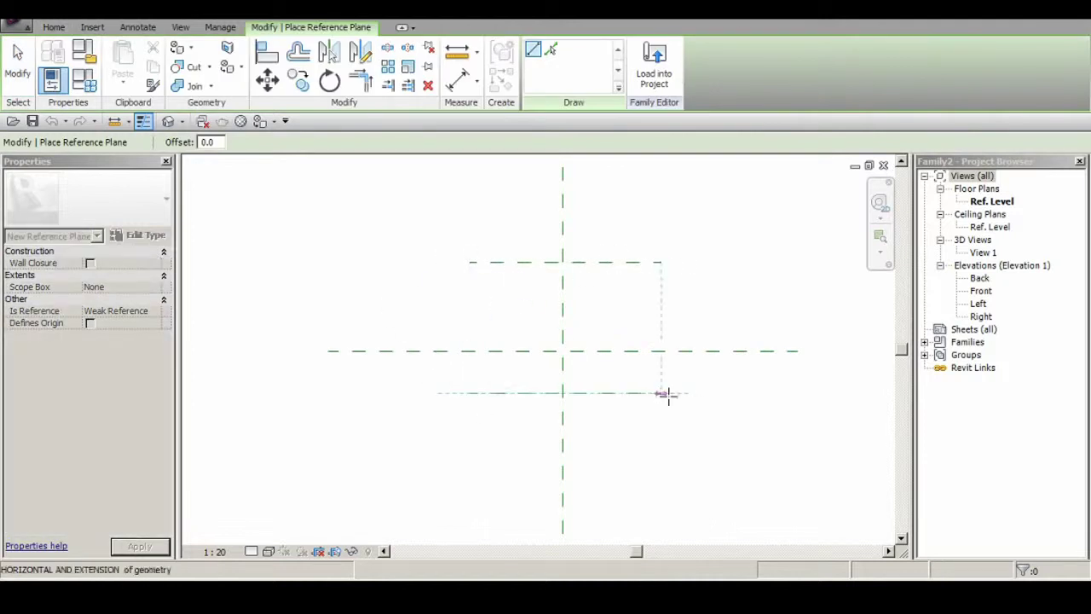
click(507, 424)
click(624, 246)
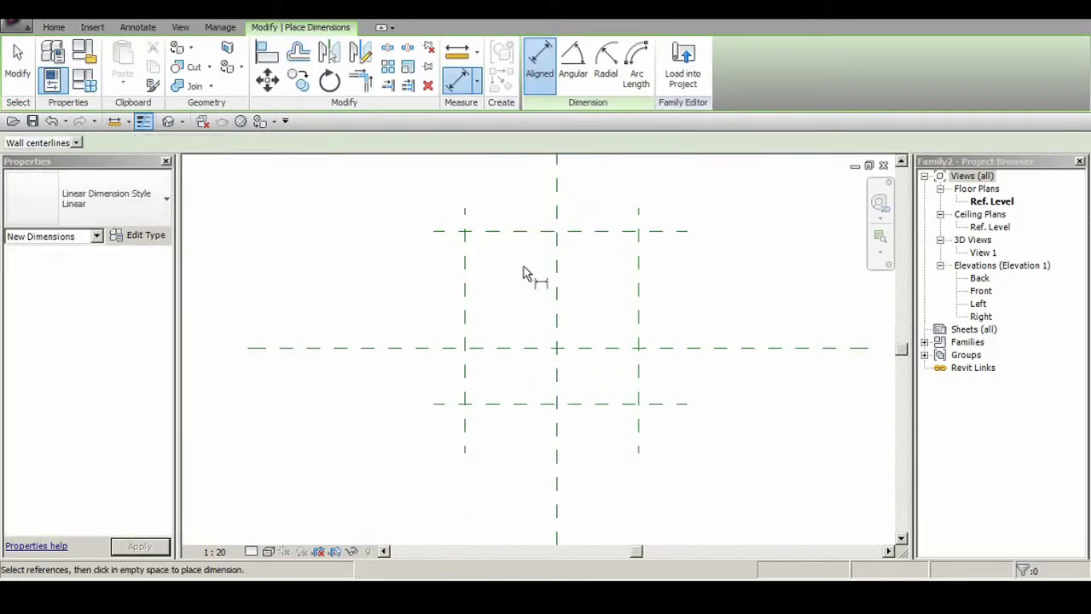
click(464, 273)
click(557, 272)
click(639, 268)
click(512, 295)
key(Escape)
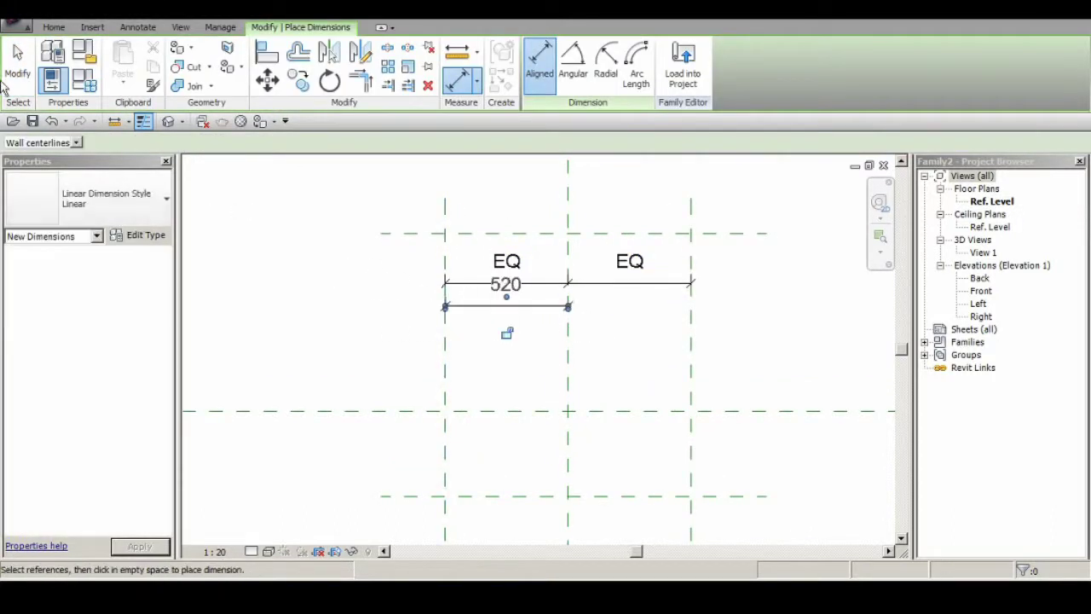
Step: Set the plane spacing to 750, reposition the dimension string, and browse the table photos
text(0)
key(Return)
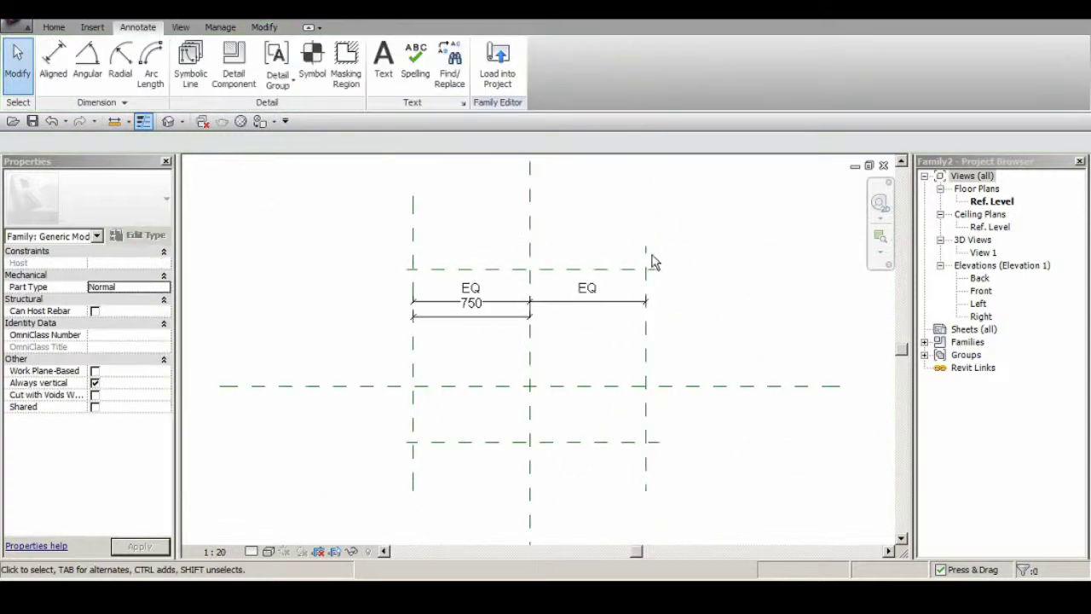
drag(585, 284, 467, 218)
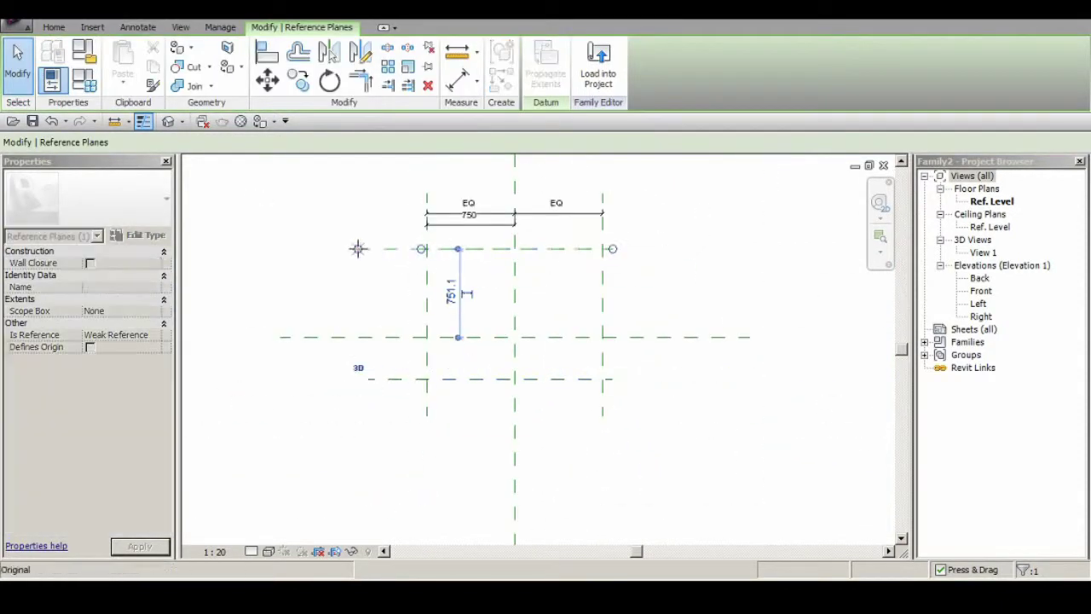
click(139, 27)
click(53, 60)
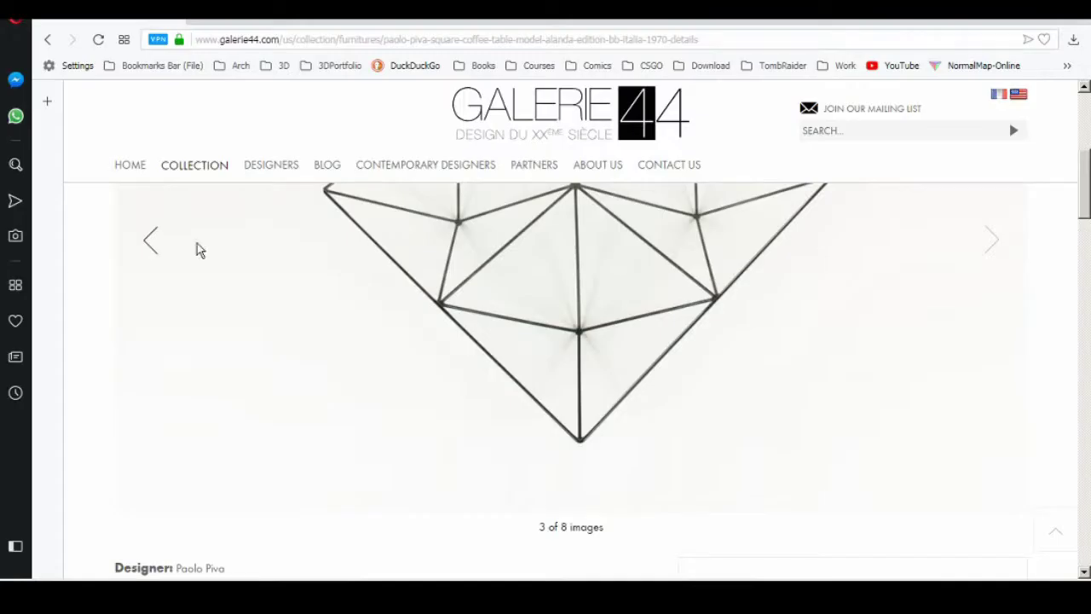
click(991, 240)
click(992, 240)
click(992, 240)
click(992, 240)
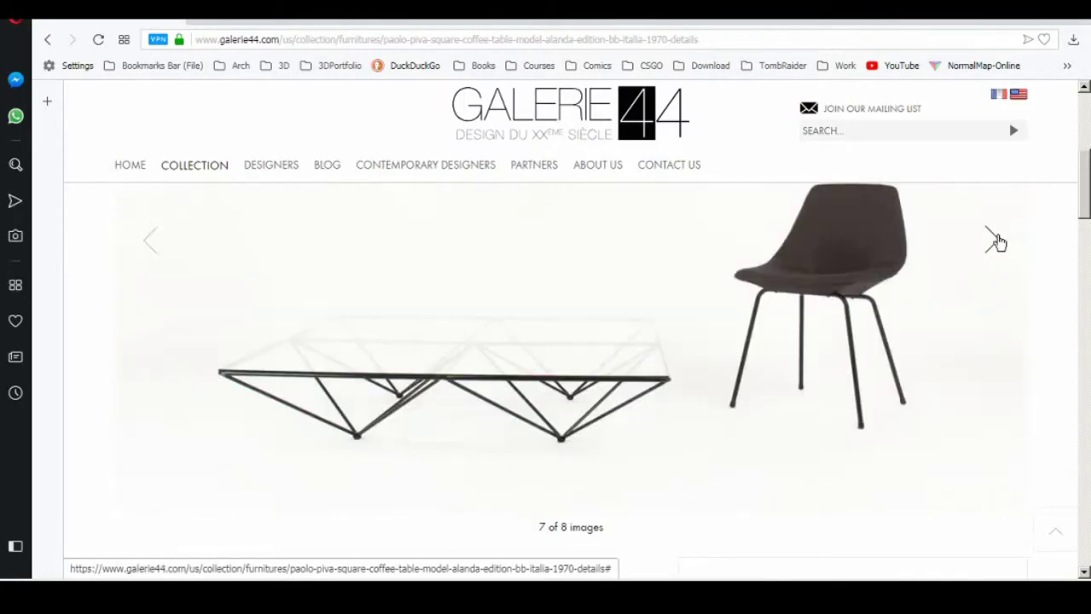
click(992, 240)
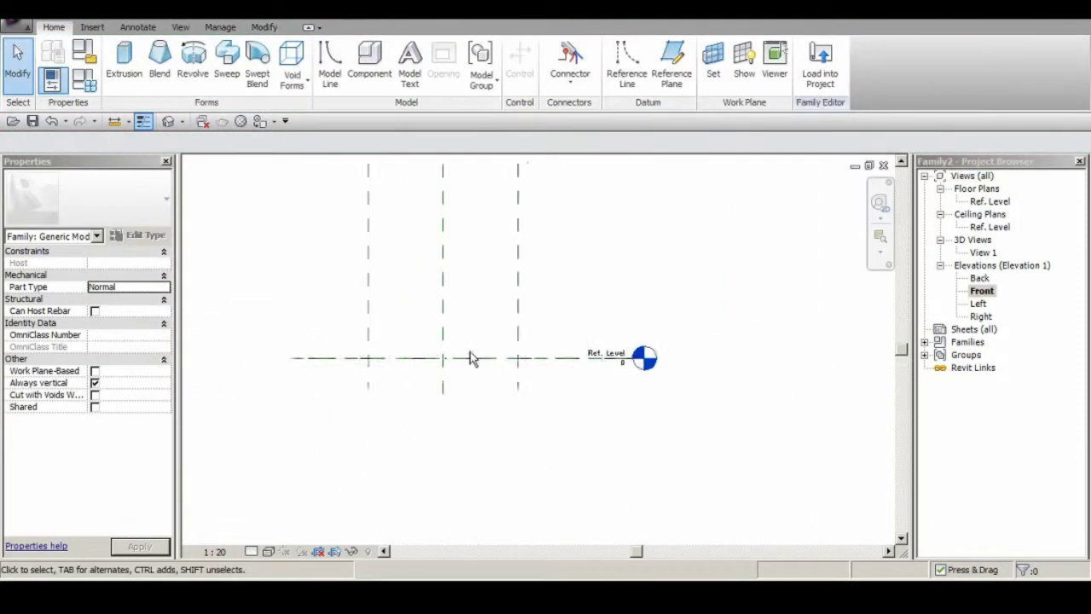
Step: Add a reference plane 120 above the level in the Front view
click(588, 325)
key(Escape)
click(410, 350)
key(Return)
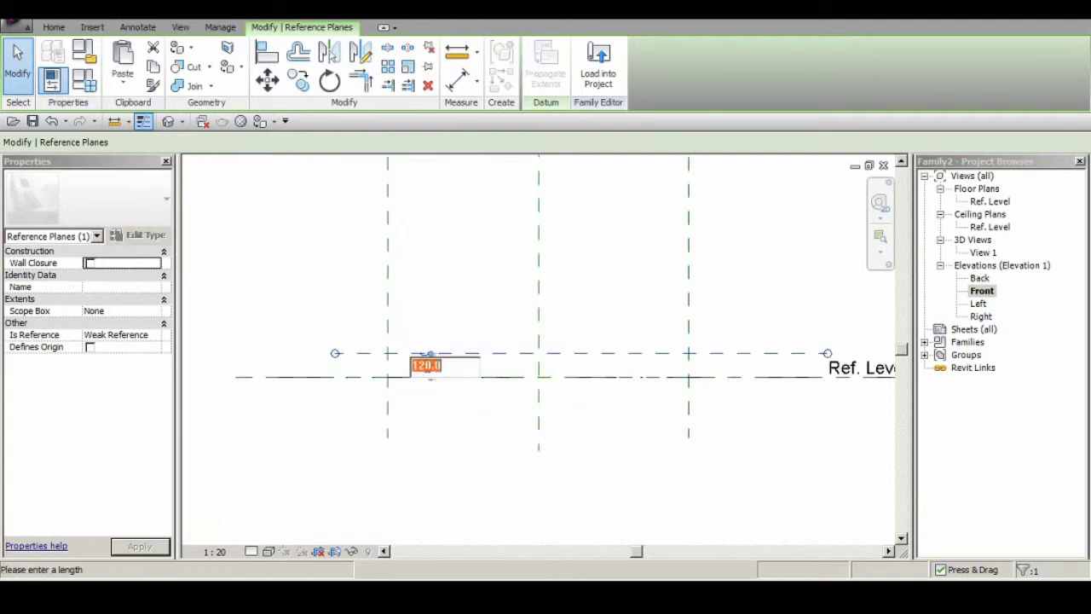
key(Escape)
scroll(233, 504, down, 10)
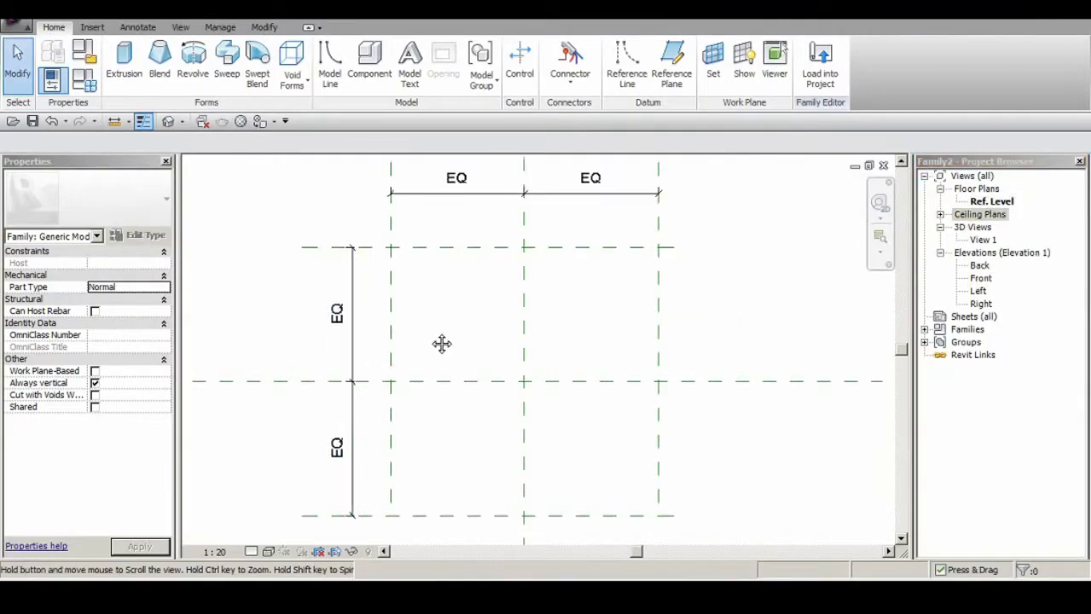
scroll(441, 344, down, 2)
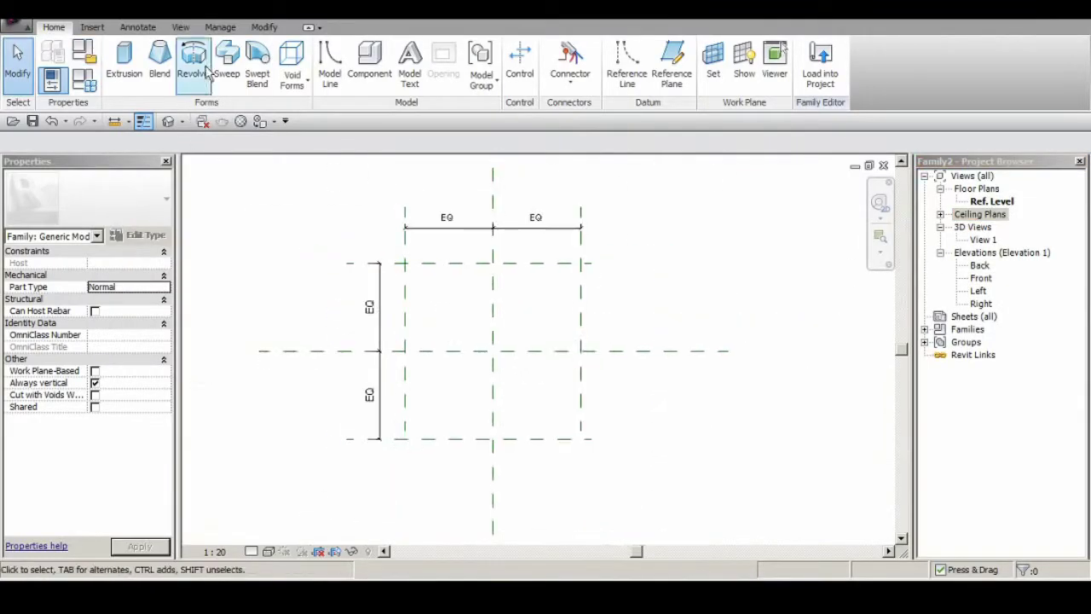
Step: Sketch a 1500 square sweep path along the reference planes in plan
click(227, 64)
click(707, 51)
click(607, 44)
click(404, 232)
click(607, 435)
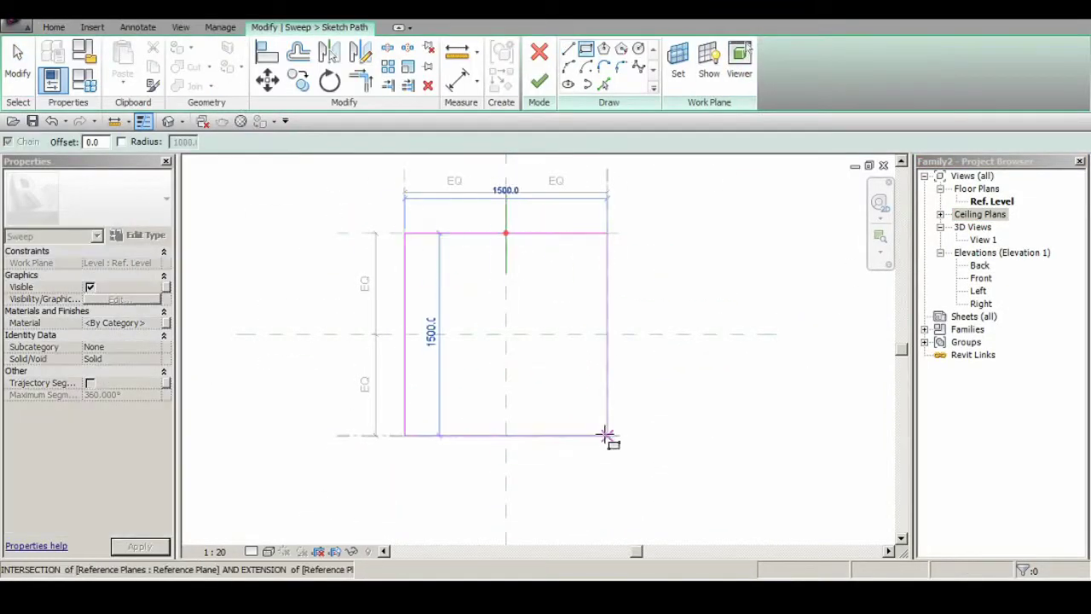
click(564, 56)
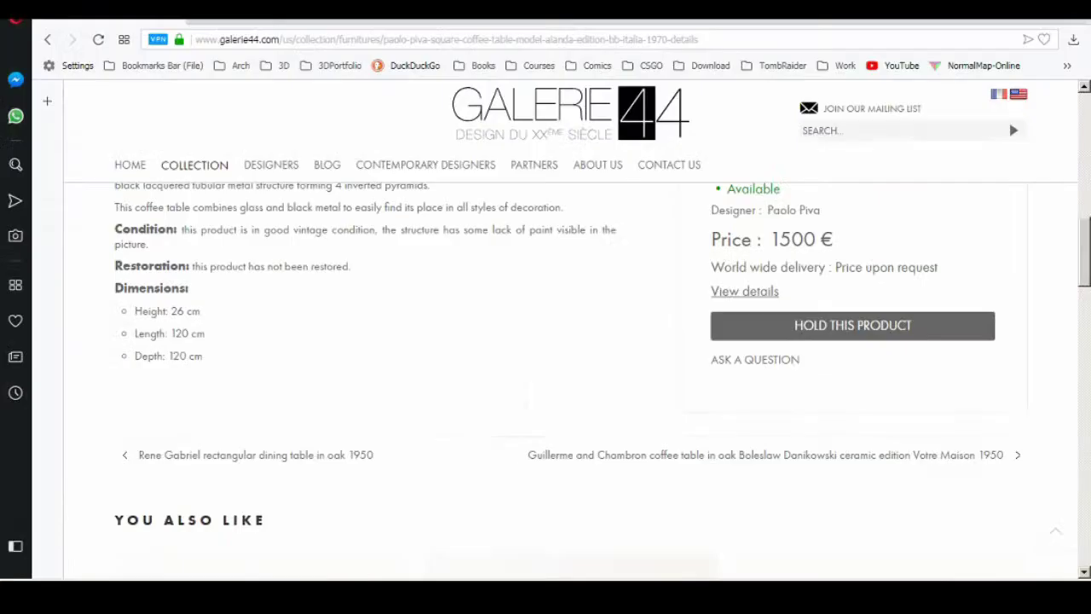
scroll(428, 479, down, 1)
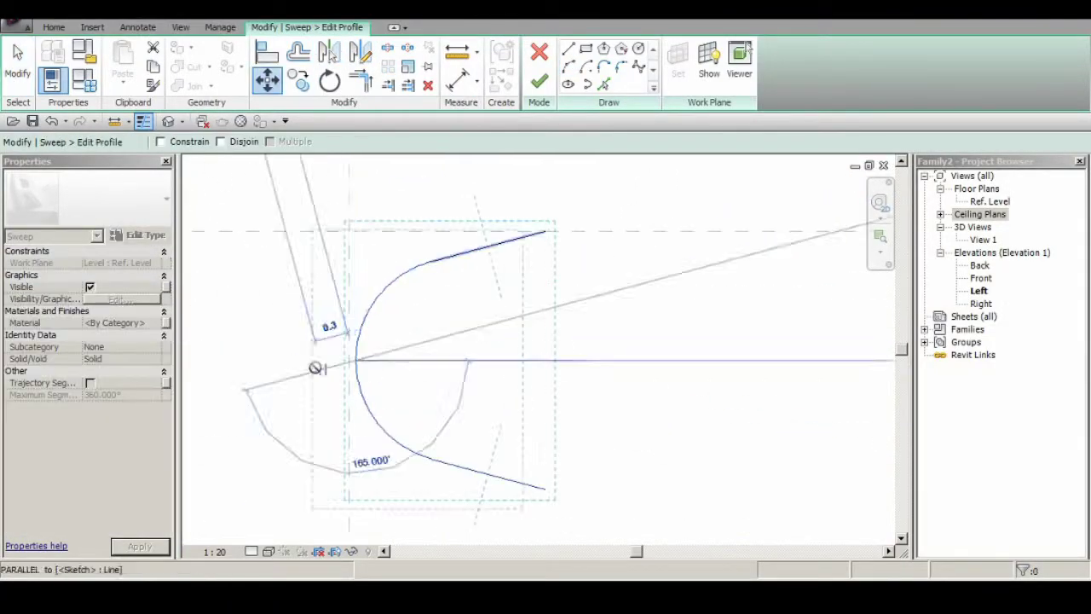
Step: Reposition and mirror the sweep profile arc, then open the Ref. Level floor plan
click(422, 289)
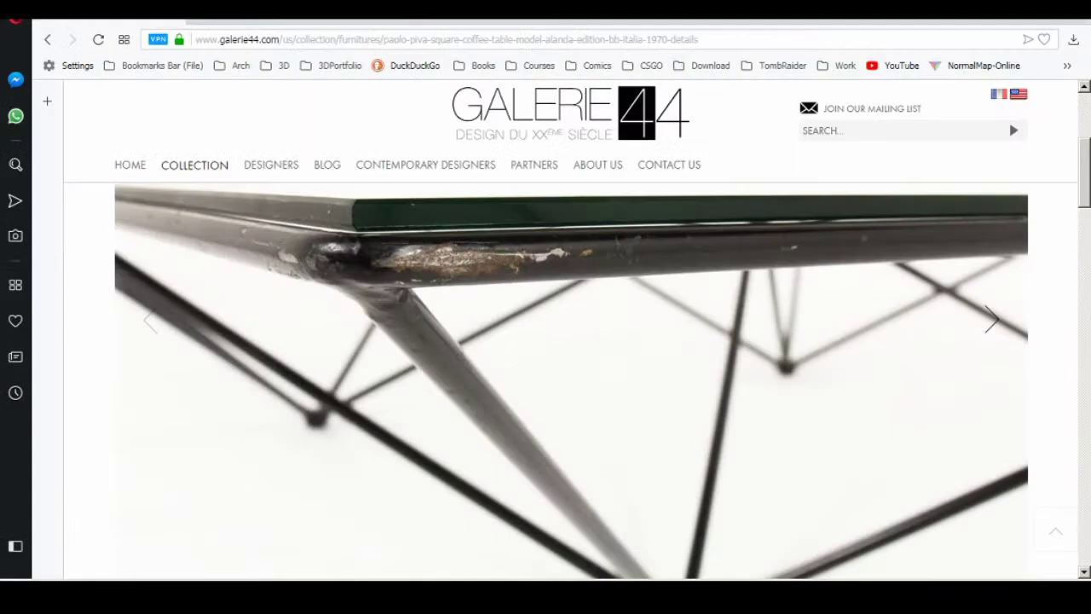
click(152, 323)
click(151, 322)
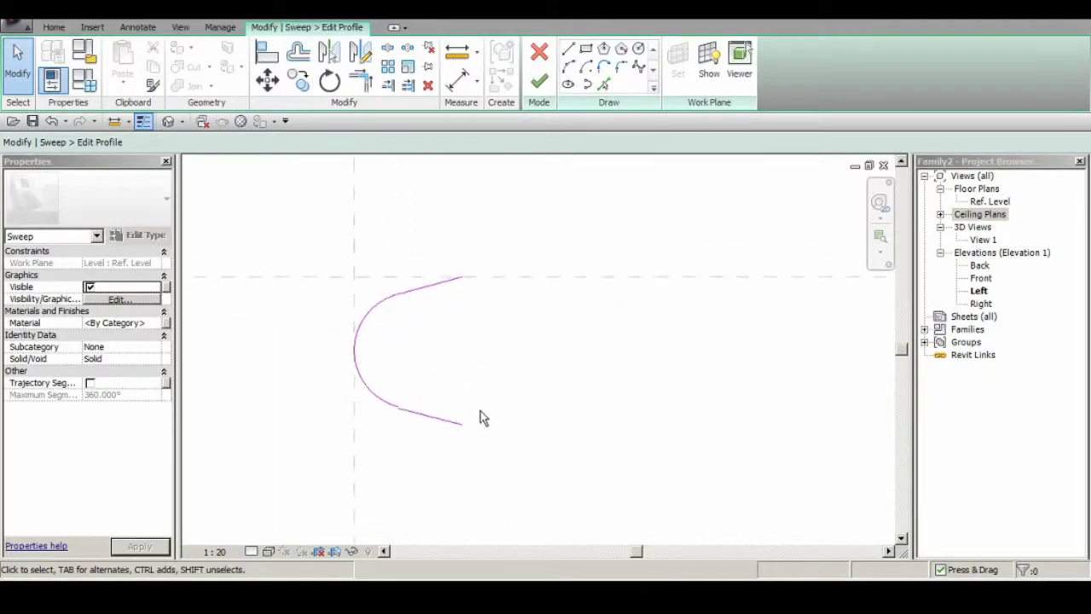
click(467, 421)
key(d)
key(m)
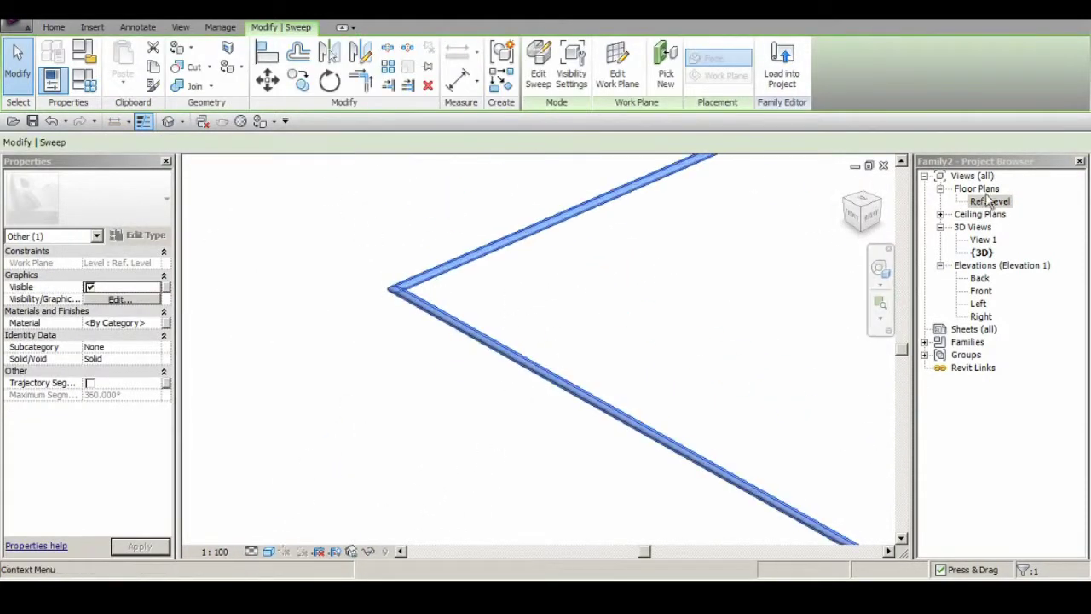
double_click(990, 201)
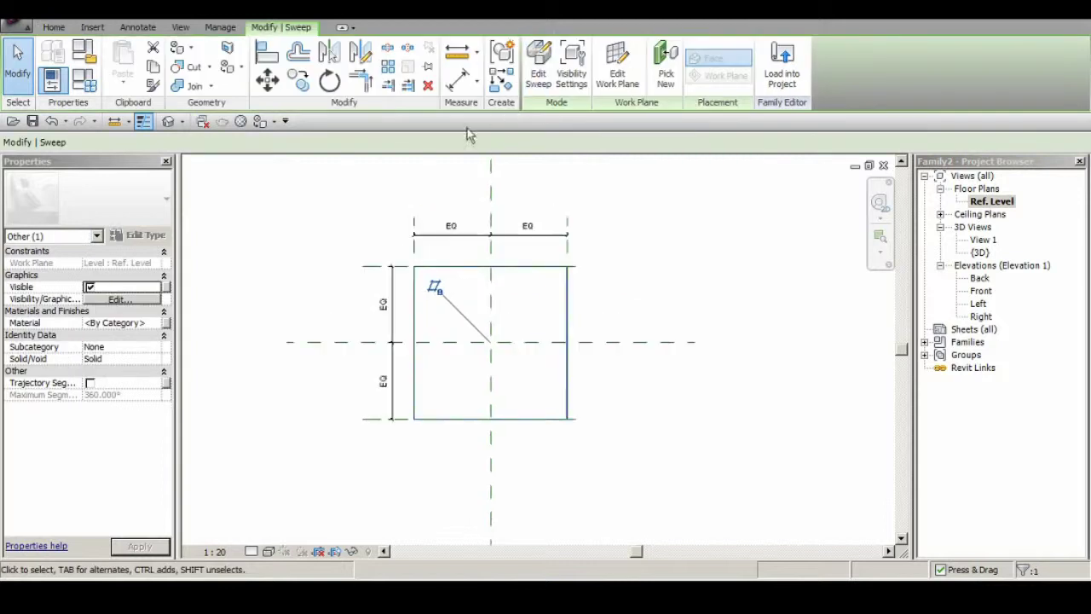
Step: Fillet the remaining path corners and finish the rounded-square sweep path
click(819, 367)
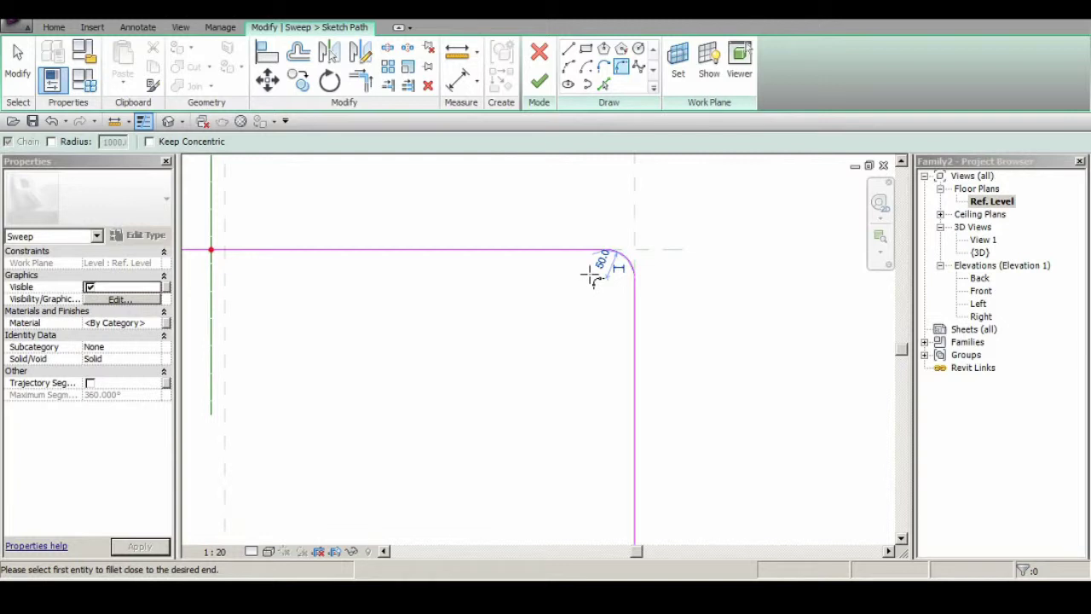
click(17, 60)
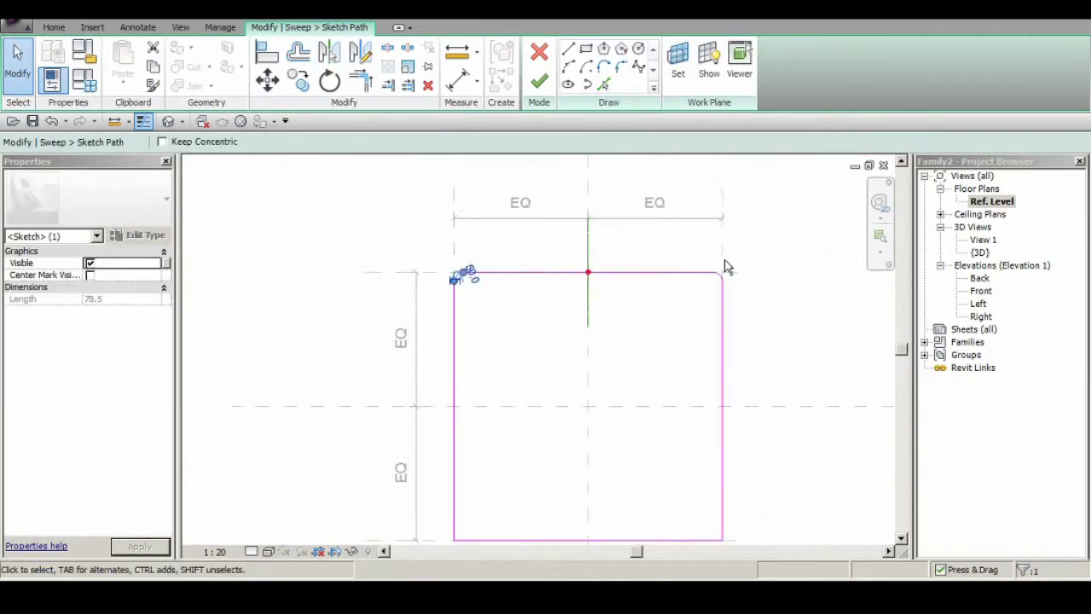
click(328, 52)
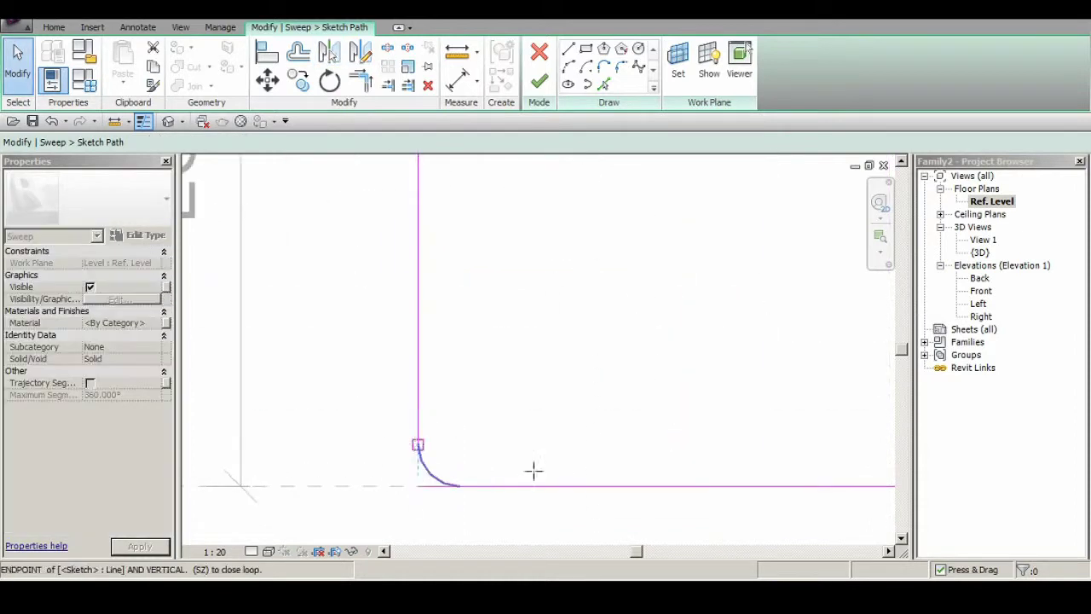
click(573, 463)
click(483, 248)
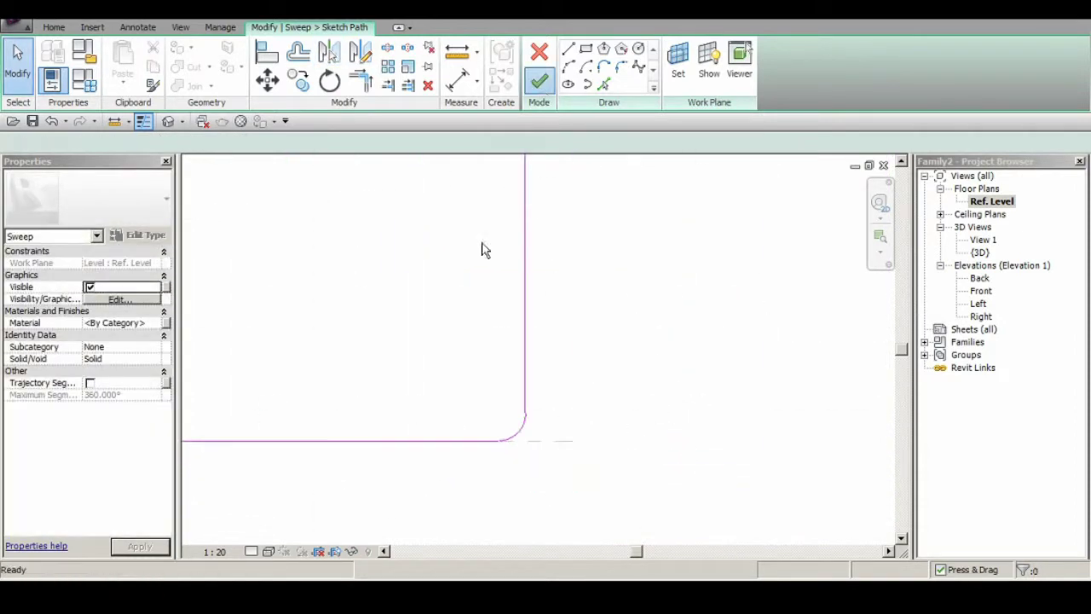
click(532, 86)
click(532, 85)
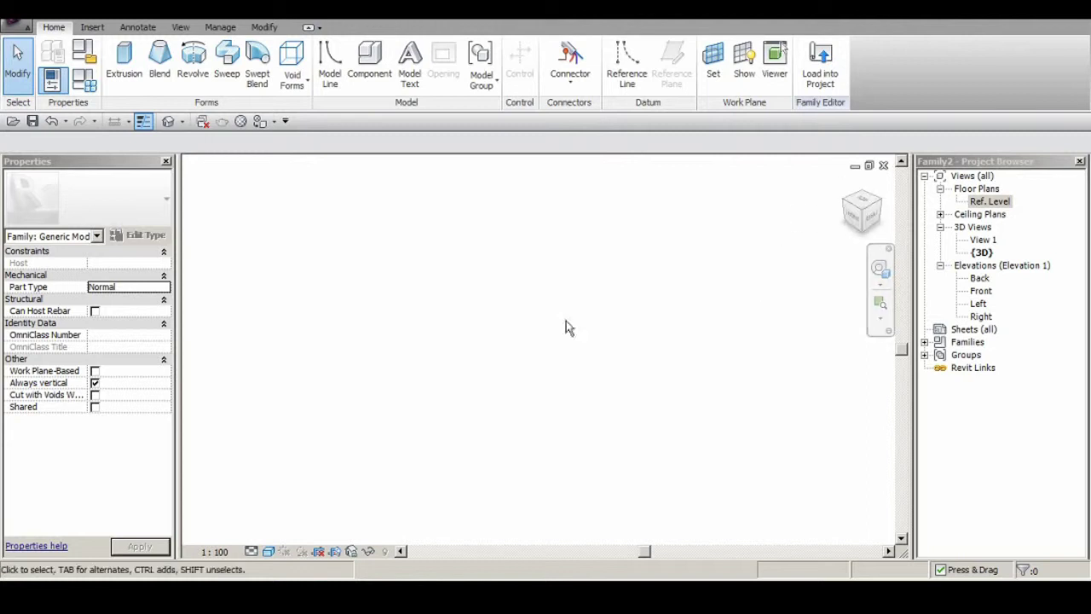
Step: Reopen the sweep and edit its profile in the Left elevation
click(402, 325)
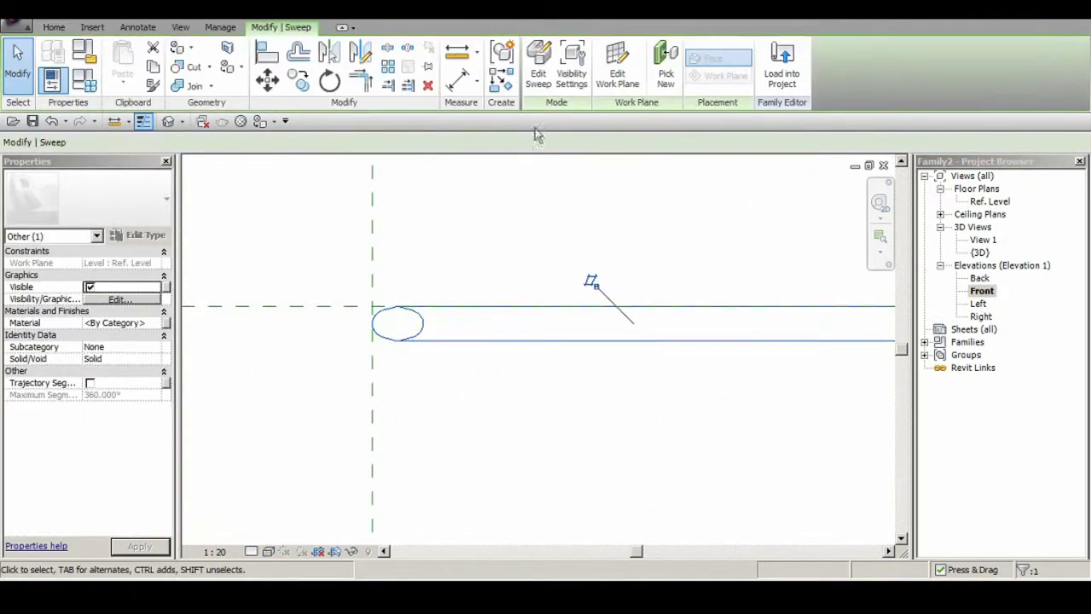
click(543, 54)
click(671, 49)
click(500, 455)
click(462, 275)
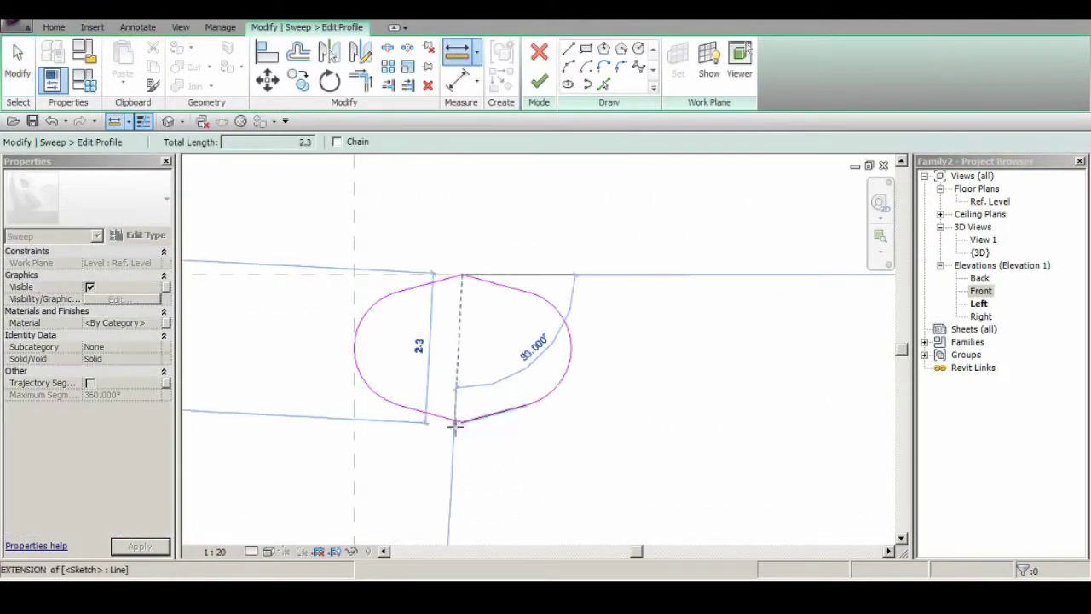
key(Escape)
key(Escape)
scroll(332, 208, down, 1)
Step: Scale down and move the oval profile, then finish the sweep frame
drag(239, 202, 621, 389)
click(408, 66)
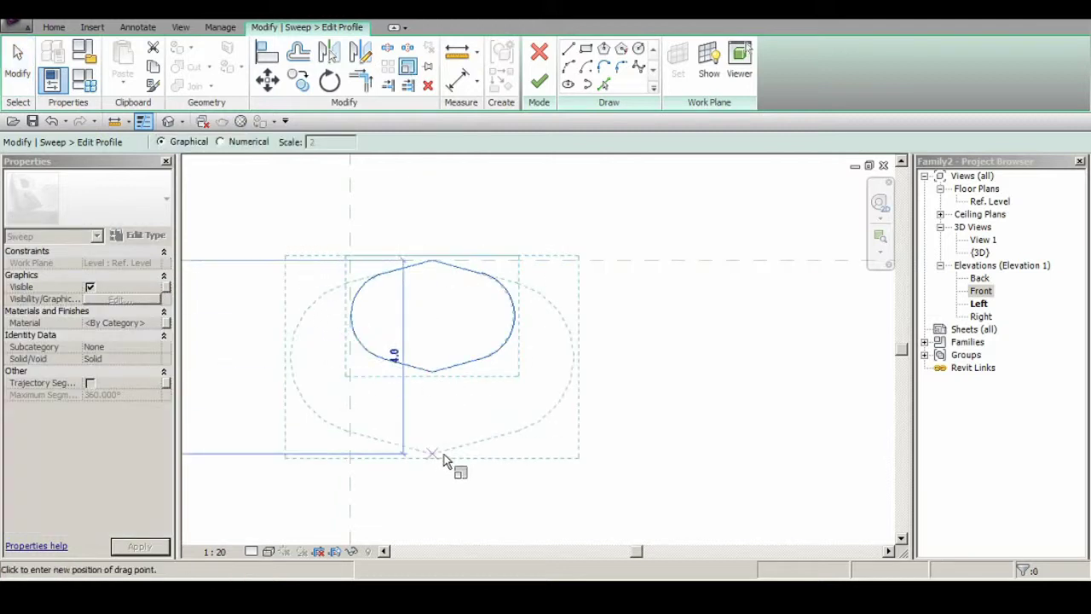
click(457, 445)
click(267, 79)
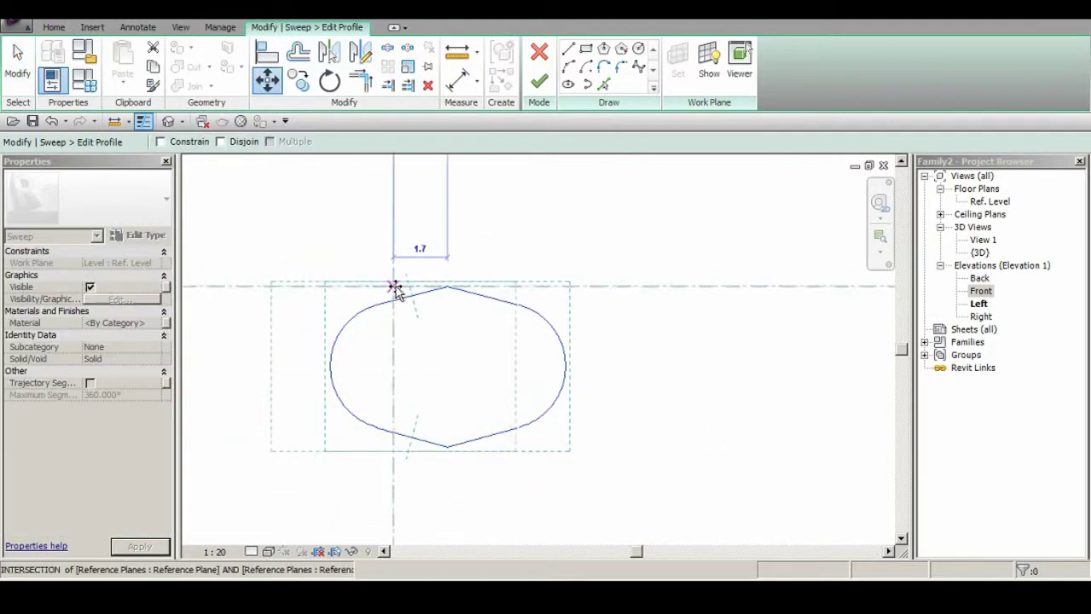
click(388, 374)
click(539, 81)
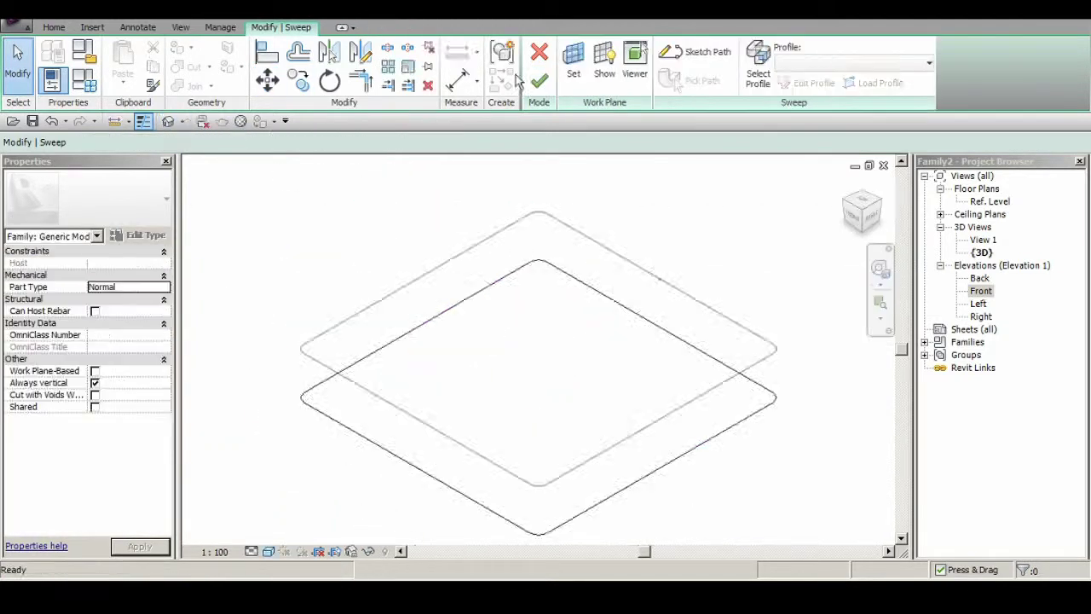
click(539, 81)
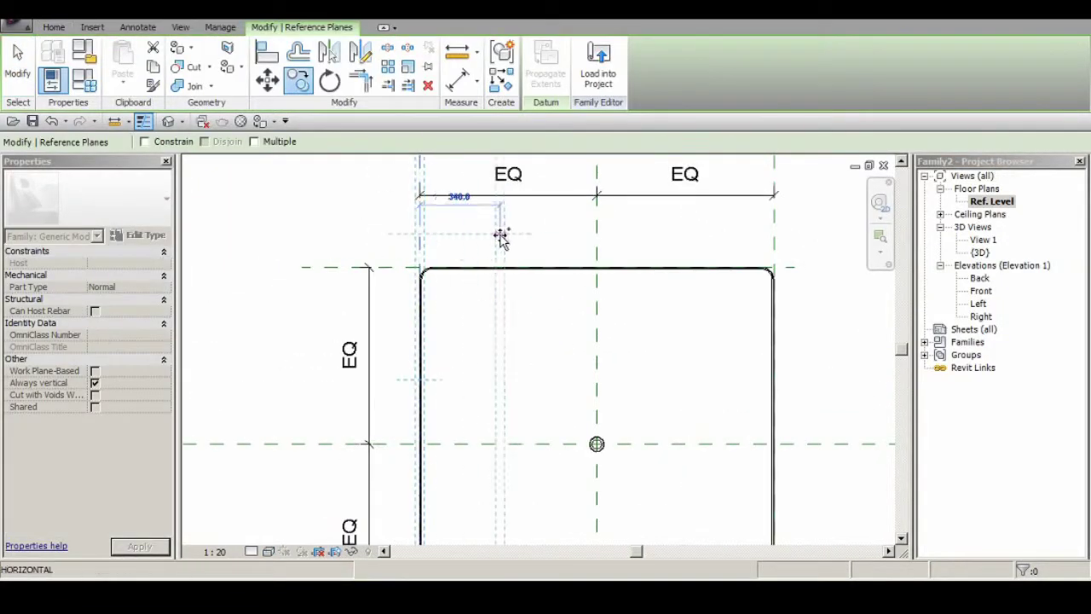
Step: Place a copied reference plane inside the frame at a 340.0 offset
click(501, 237)
click(469, 230)
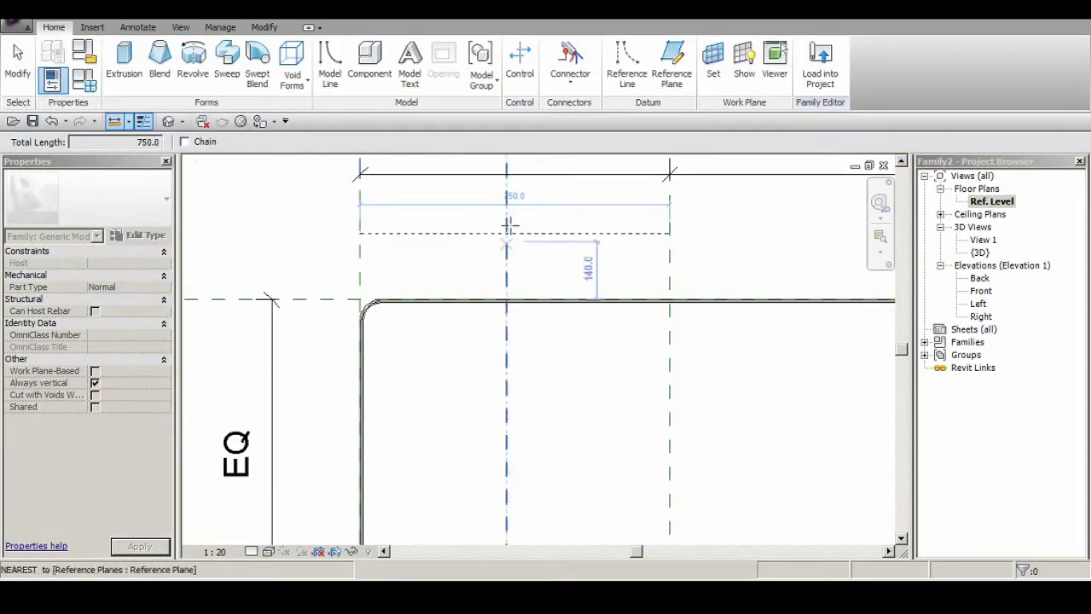
click(505, 249)
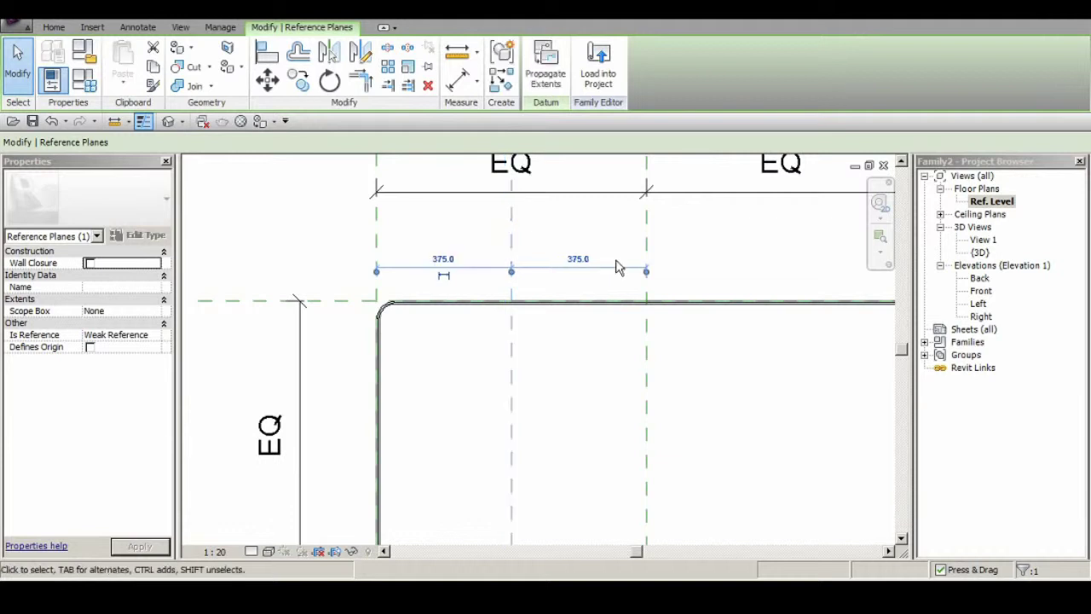
scroll(619, 268, down, 2)
key(Escape)
scroll(541, 353, down, 1)
scroll(504, 321, down, 1)
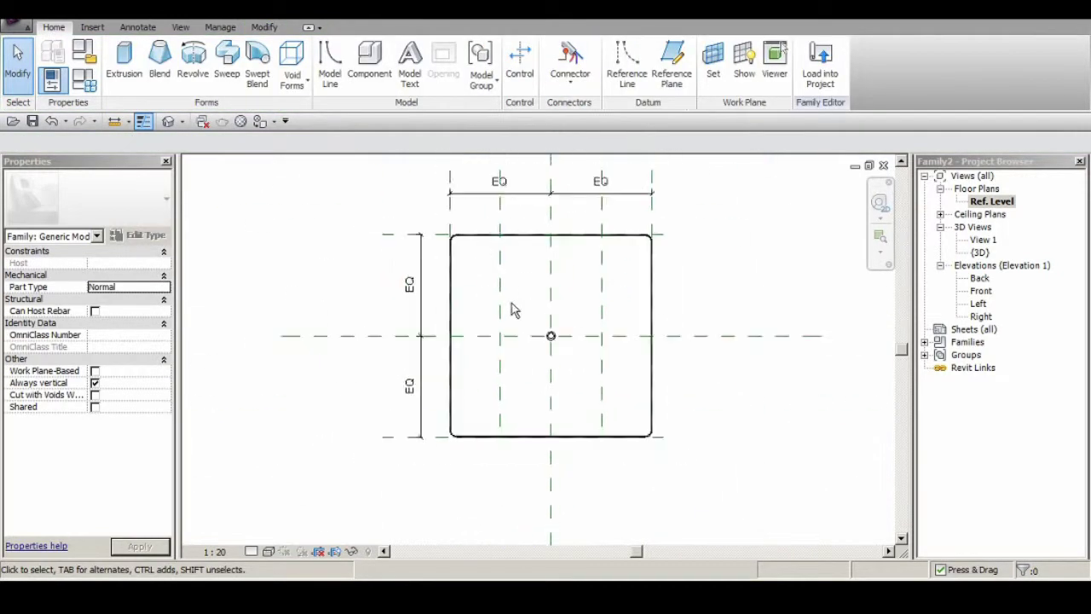
Step: Draw a new horizontal reference plane across the square at a 410.0 offset
key(r)
key(p)
click(701, 242)
click(714, 402)
key(Escape)
key(Escape)
scroll(702, 288, up, 1)
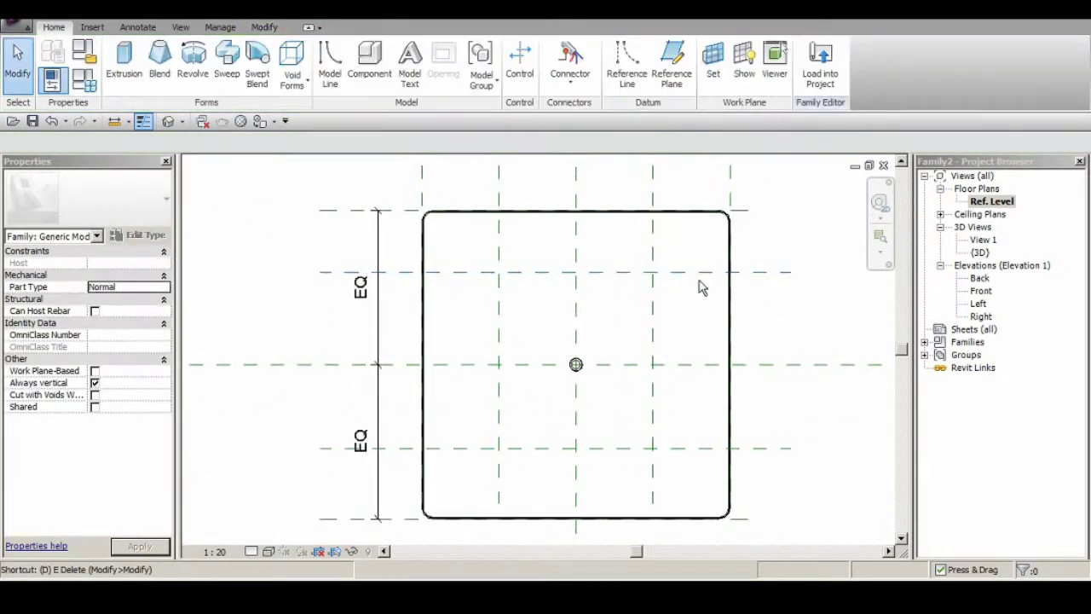
click(699, 288)
click(689, 241)
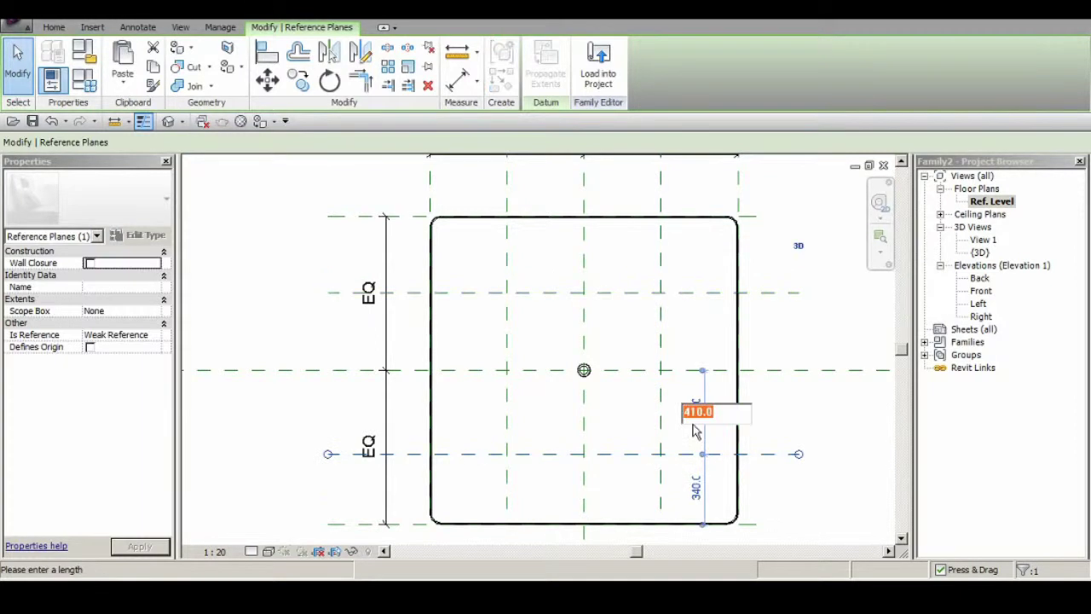
key(Return)
key(Escape)
scroll(400, 310, up, 1)
key(c)
key(m)
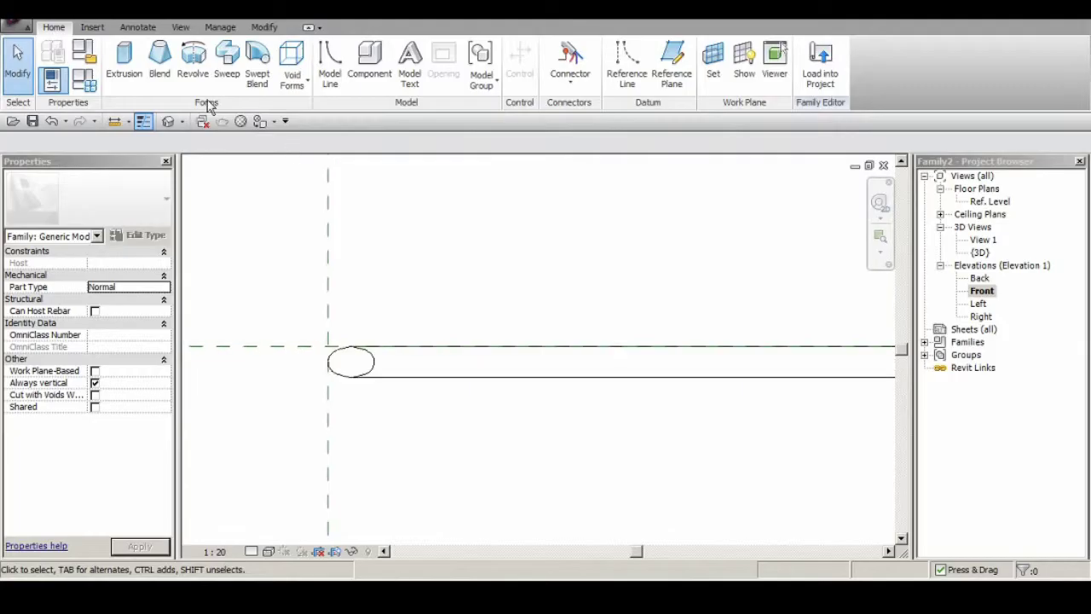
Step: Sketch the rectangular extrusion profile and adjust its height and top edge
click(124, 60)
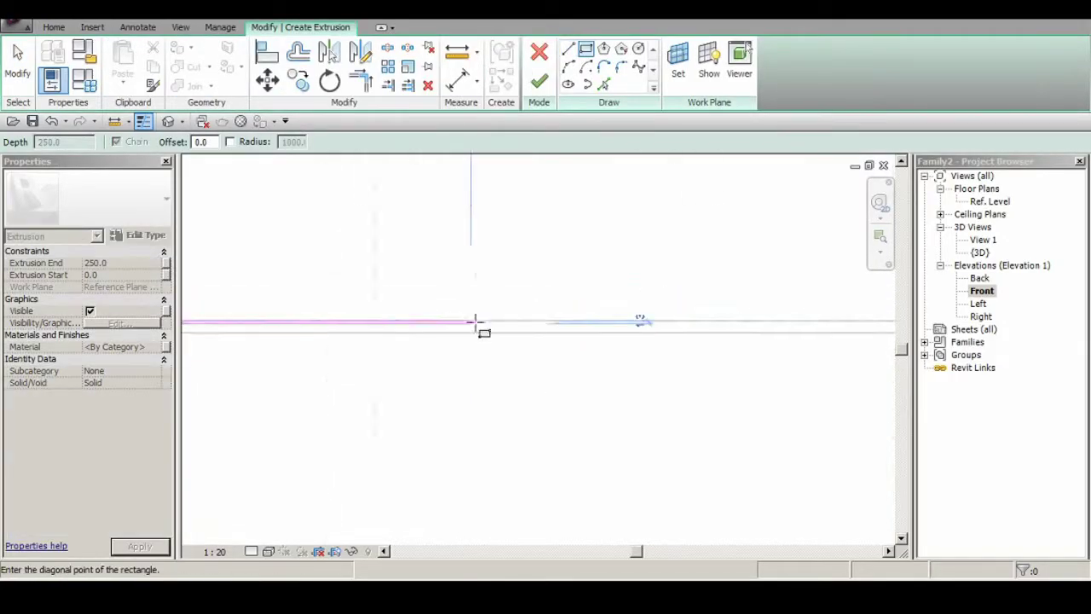
click(601, 313)
key(Escape)
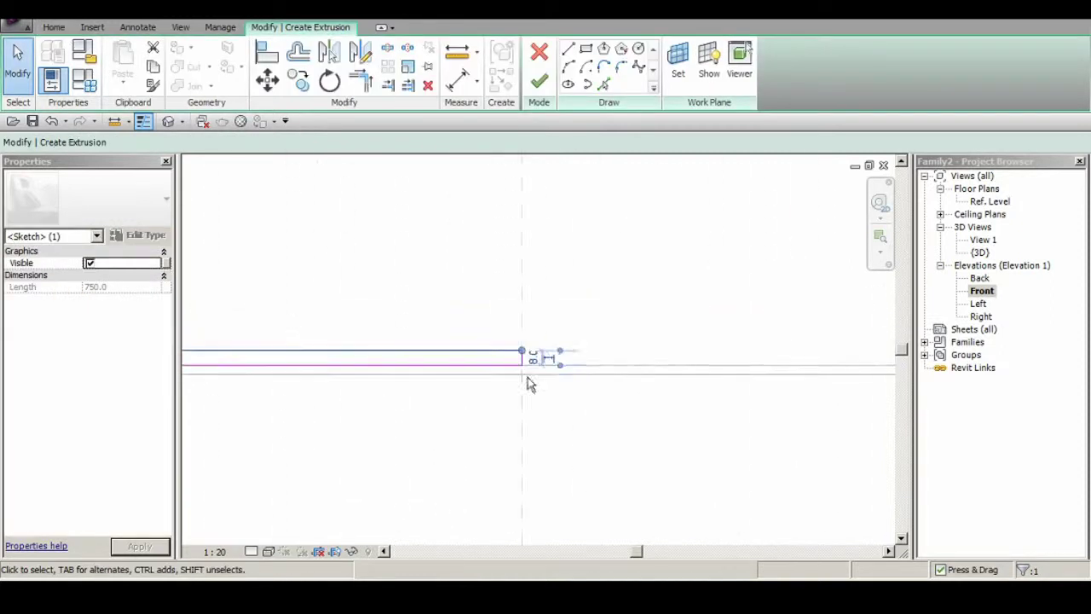
text(1)
key(Return)
middle_drag(388, 356, 591, 284)
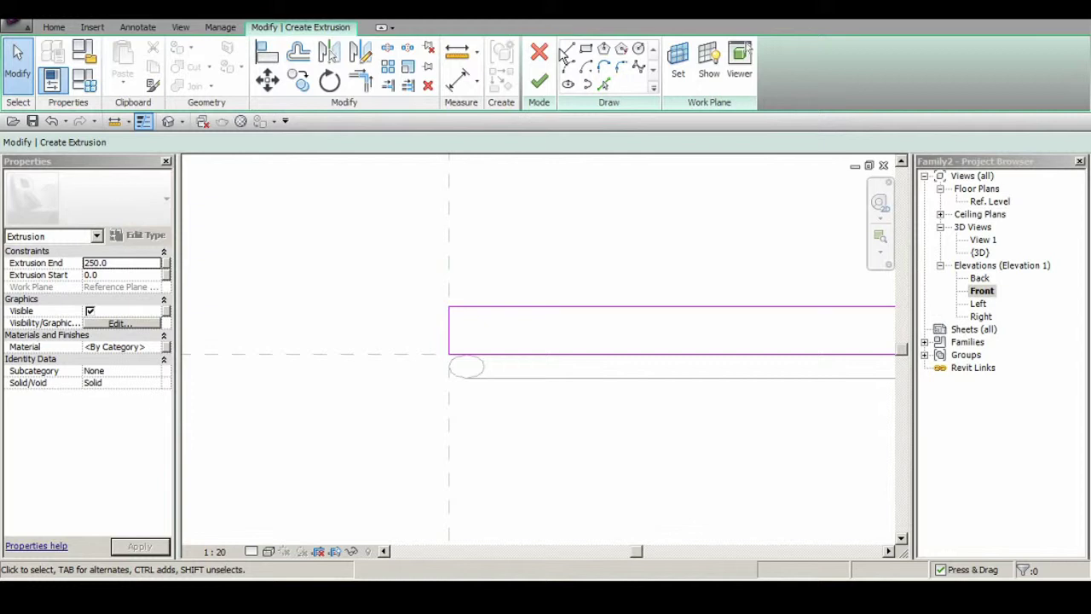
Step: Draw pointed diagonals at the left end and align the sketch lines to the reference plane
key(l)
key(i)
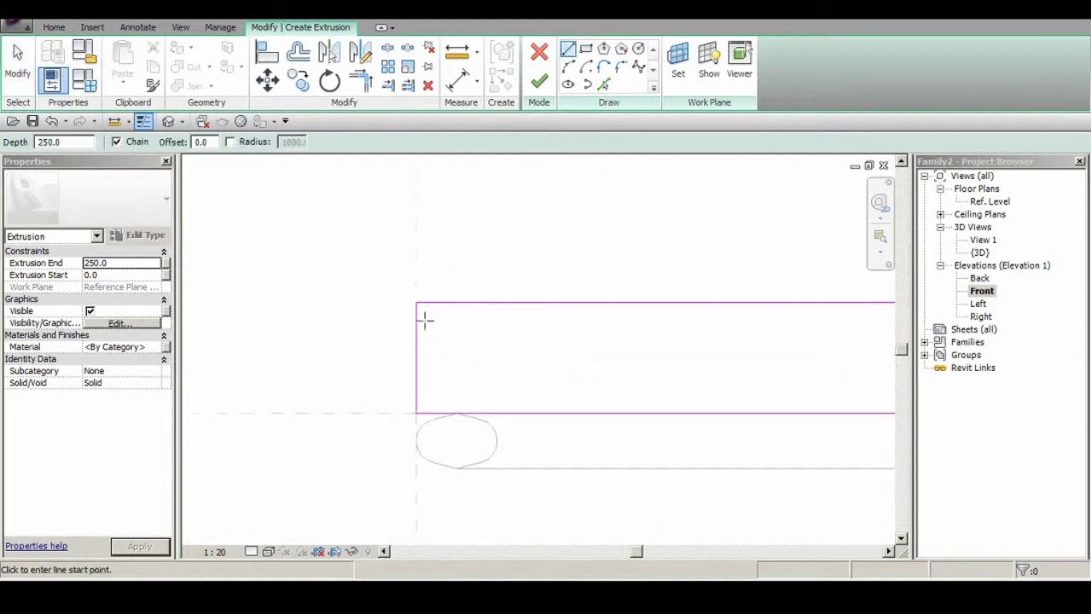
click(481, 301)
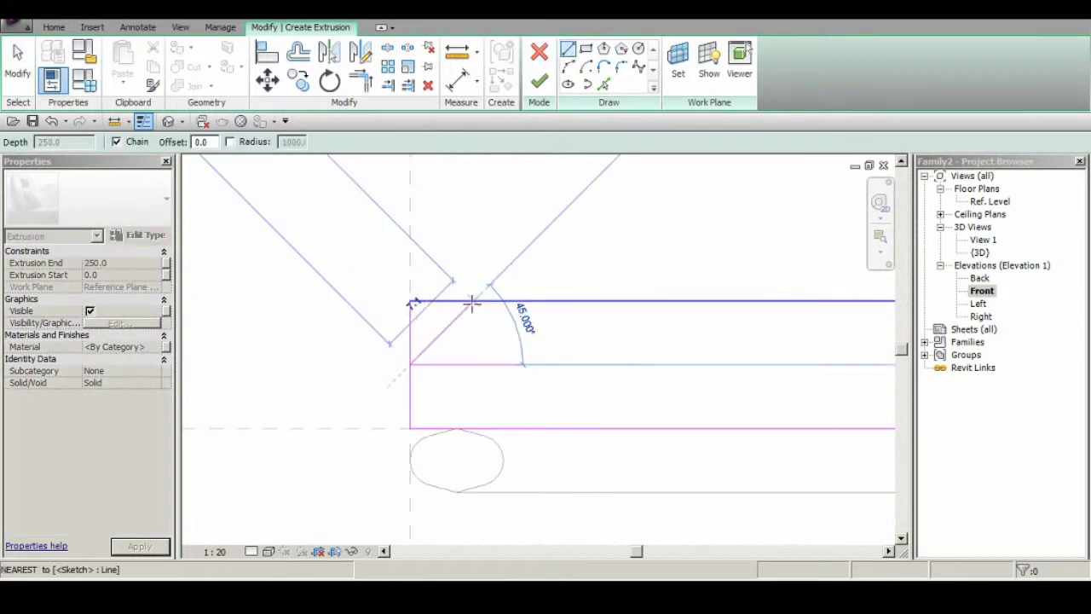
click(410, 364)
key(Escape)
middle_drag(558, 330, 539, 324)
scroll(528, 321, down, 1)
key(a)
key(l)
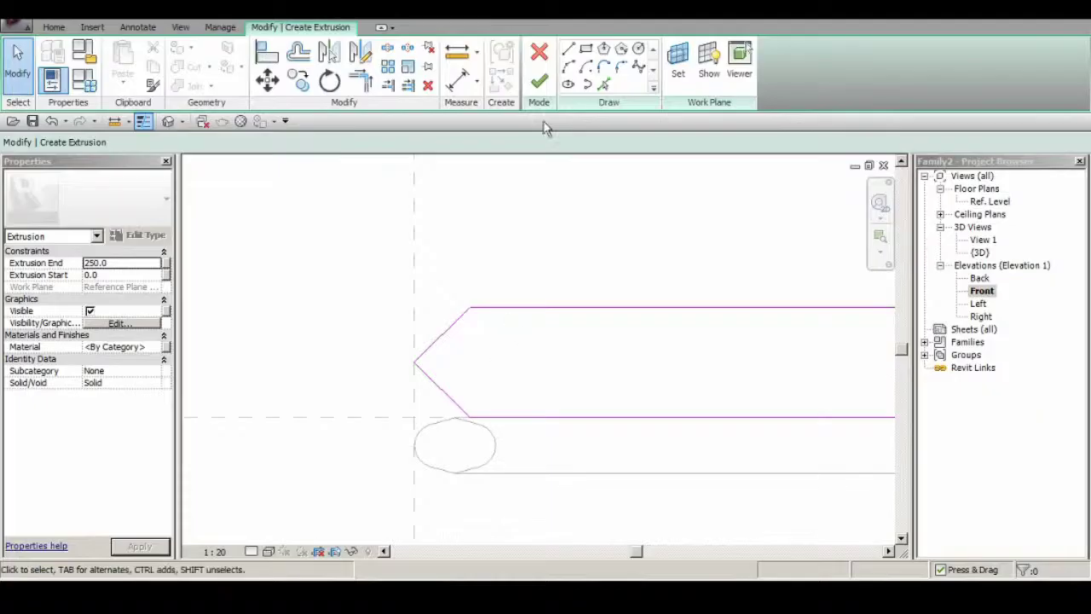
click(417, 379)
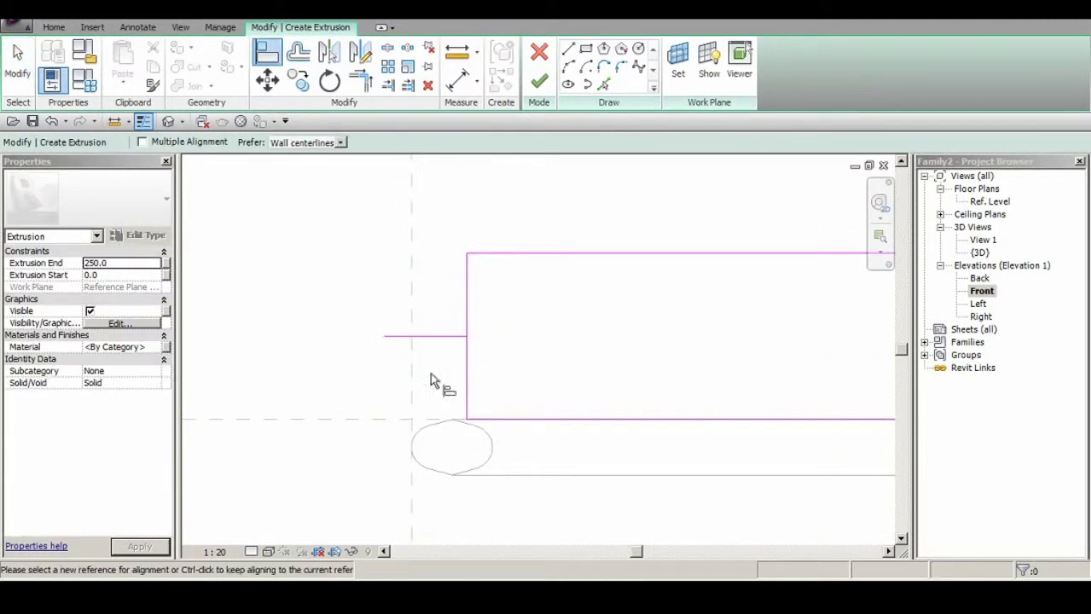
key(Escape)
drag(382, 335, 413, 335)
Step: Add a diagonal from the vertical line's top to the top edge, chamfering the left end
key(l)
key(i)
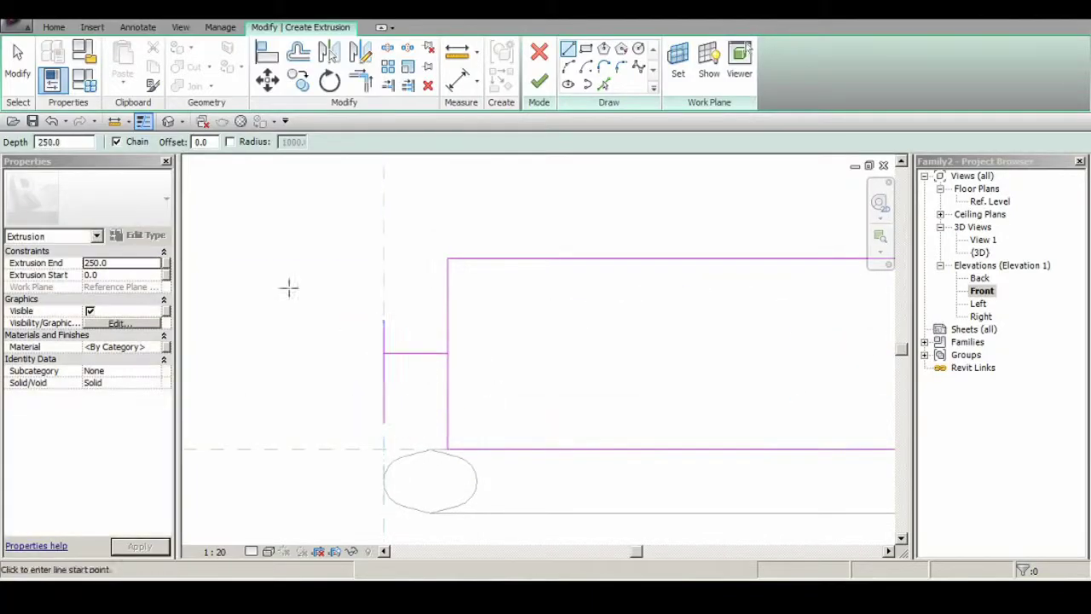
click(376, 298)
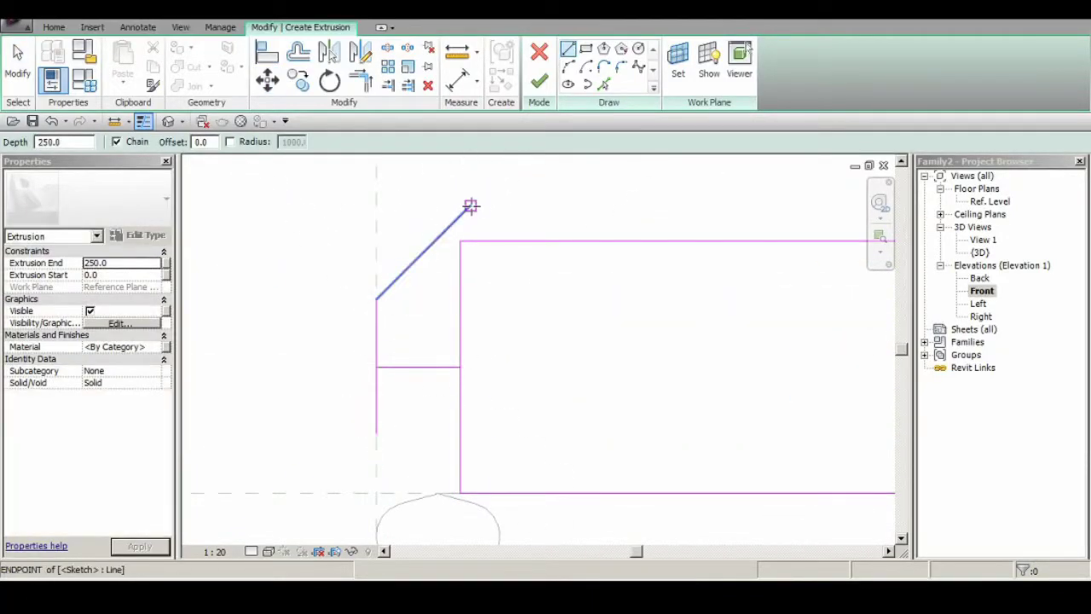
click(470, 206)
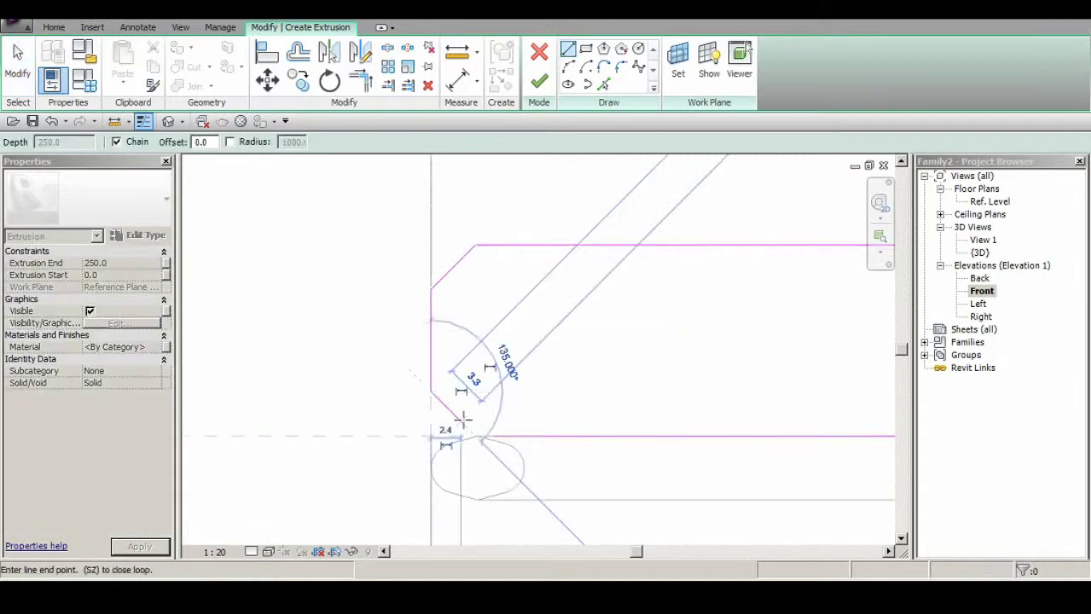
key(Escape)
key(Escape)
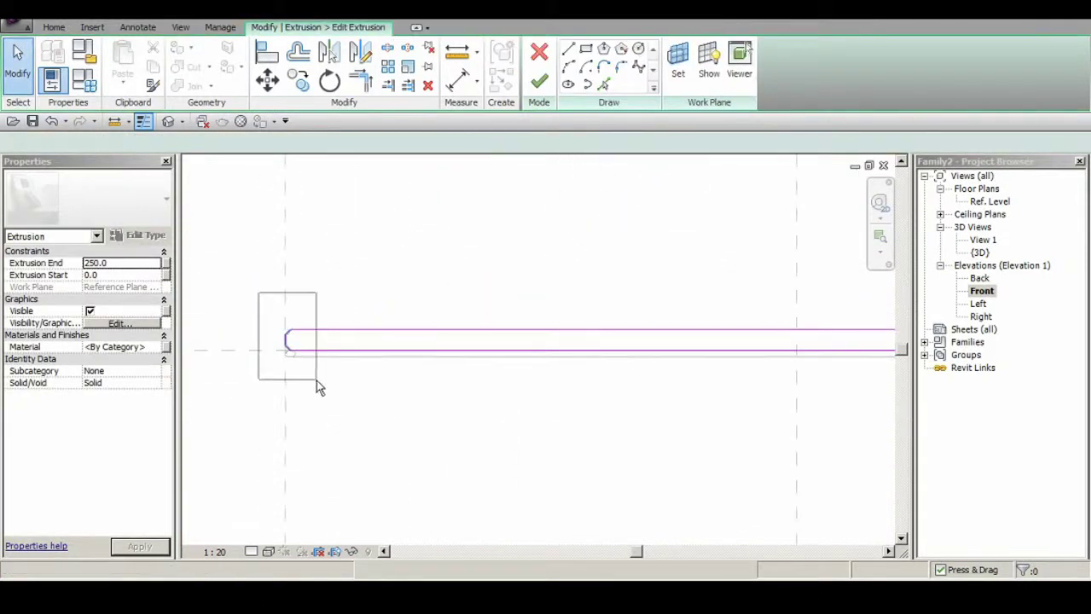
Step: Deselect the right sketch line and finish the tabletop profile sketch
click(743, 426)
click(724, 459)
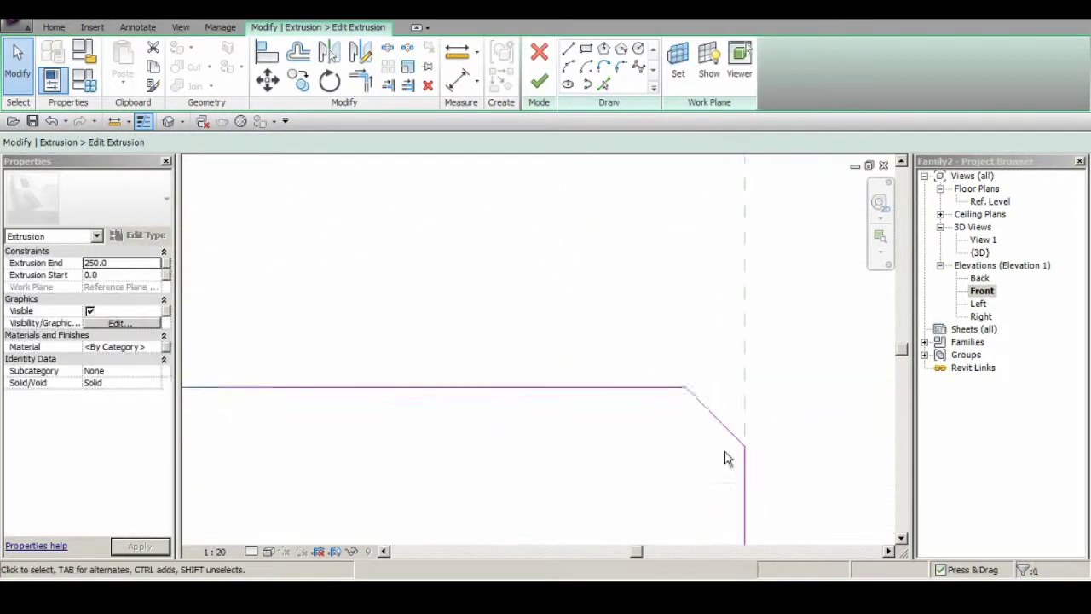
scroll(725, 459, down, 3)
click(539, 81)
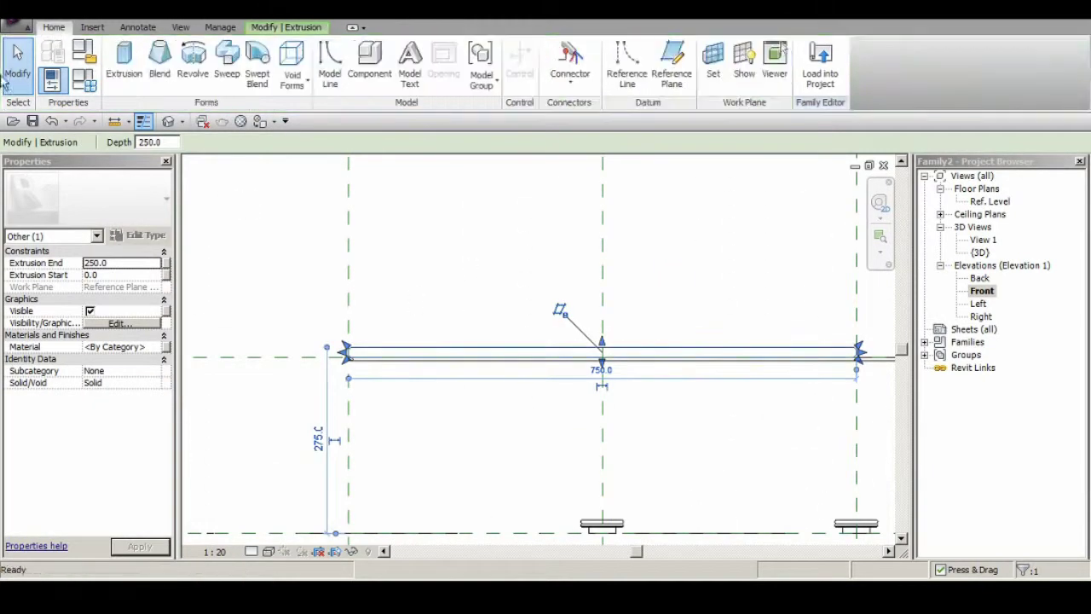
scroll(360, 353, up, 2)
Step: Reopen the tabletop extrusion's profile sketch and try scaling all its lines, then cancel
click(537, 316)
click(546, 64)
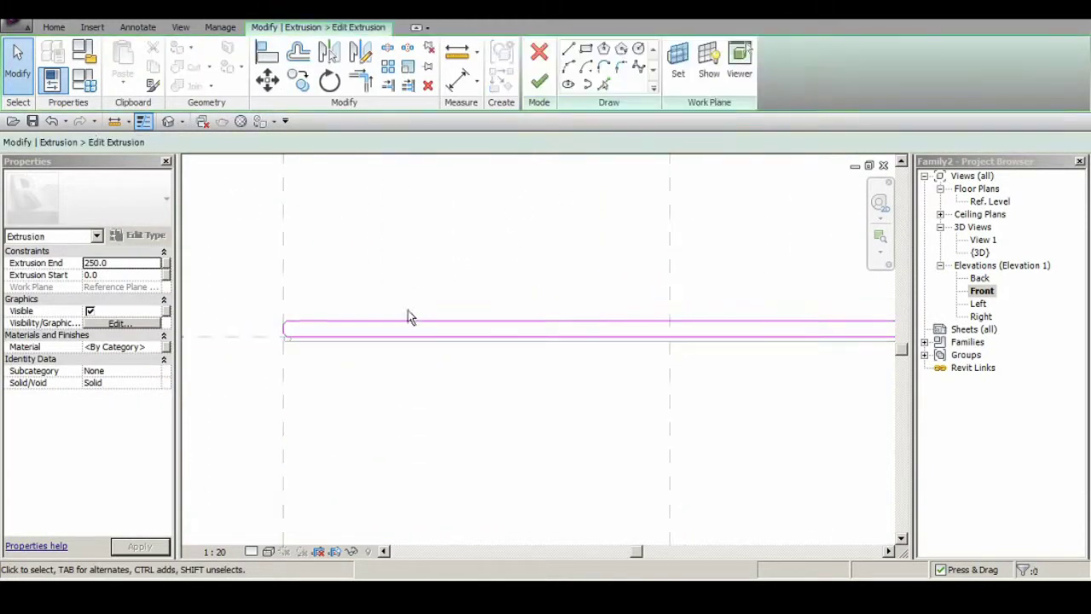
scroll(543, 341, down, 2)
drag(543, 341, 388, 61)
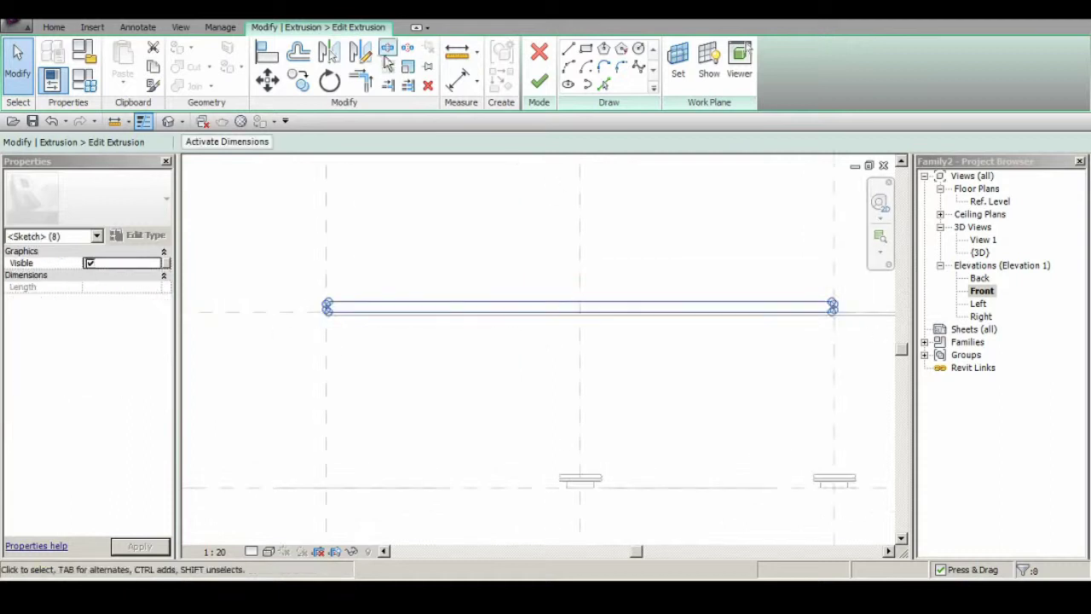
click(408, 66)
scroll(610, 350, up, 3)
key(Escape)
Step: Reselect the sketch lines and retry scaling and rotating, cancelling each attempt
scroll(600, 370, down, 2)
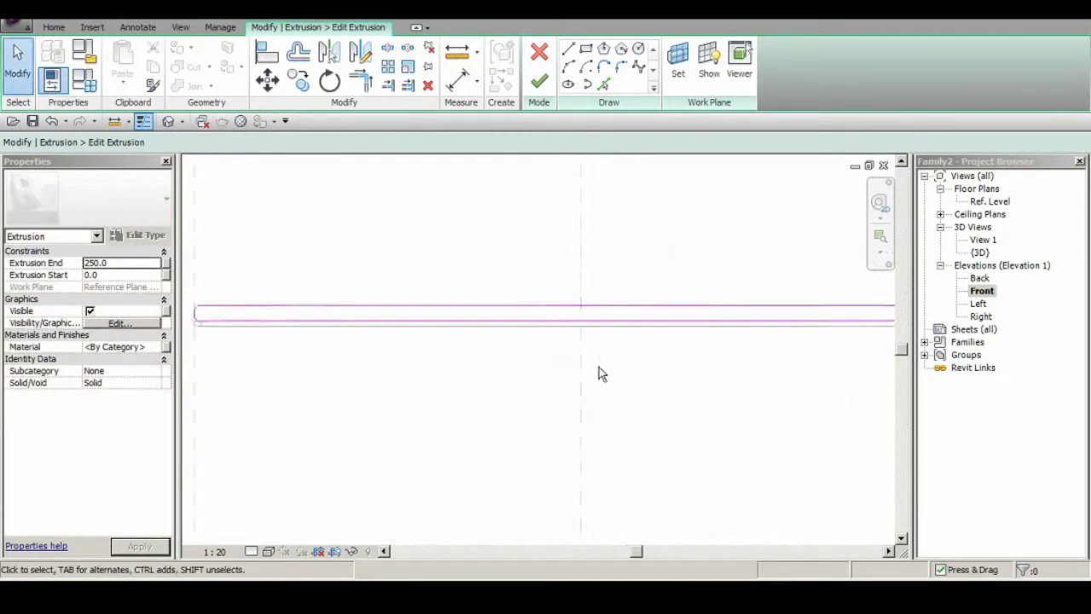
drag(599, 370, 585, 319)
key(r)
key(e)
scroll(569, 360, up, 3)
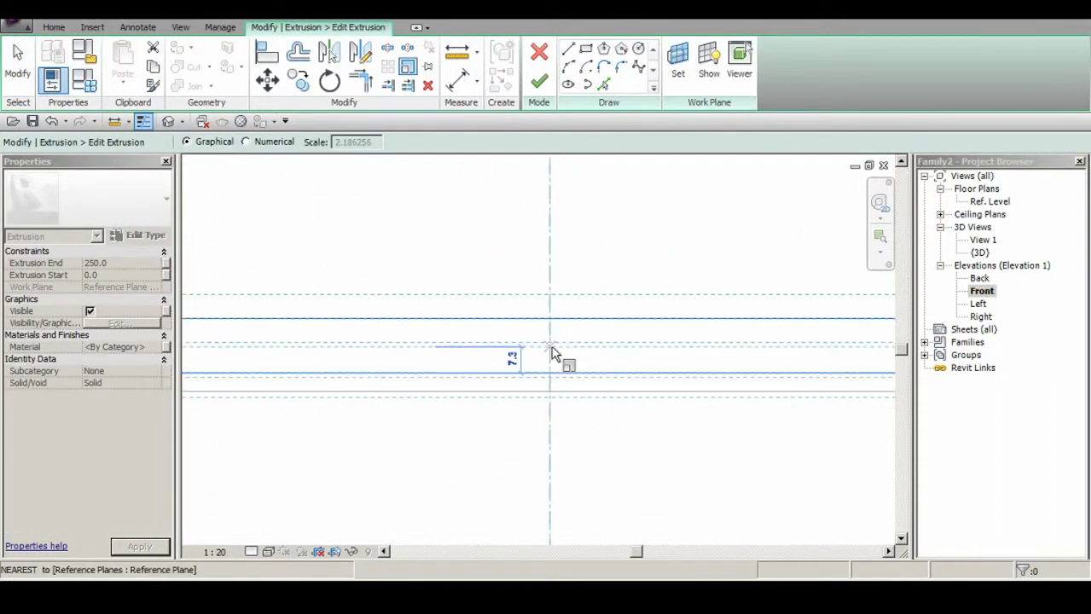
key(Escape)
click(487, 333)
key(r)
key(o)
key(Escape)
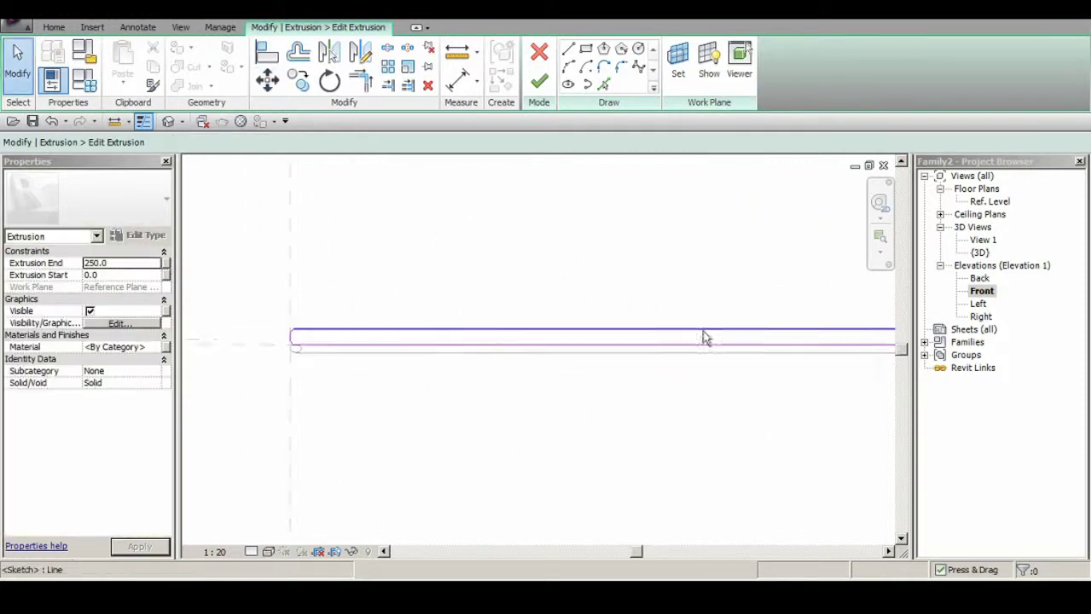
Step: Move the right sketch line so it sits between the reference planes
click(704, 338)
scroll(704, 338, down, 3)
key(m)
key(v)
click(797, 316)
click(716, 344)
scroll(619, 434, down, 2)
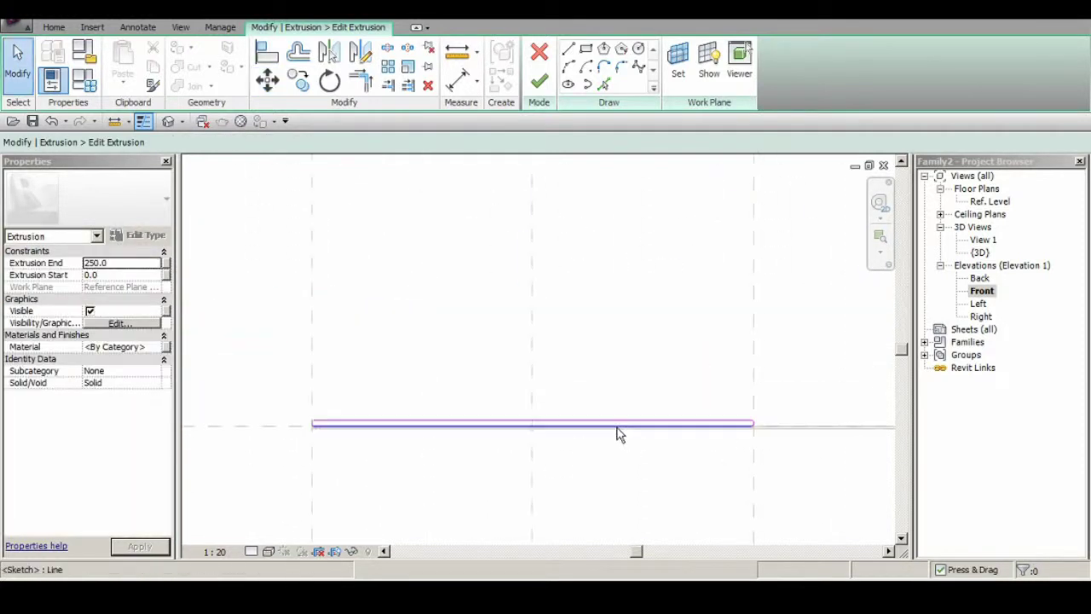
Step: Finish the reworked sketch and check the rounded-edge slab extruded from -750 to 750
click(538, 81)
scroll(476, 359, up, 3)
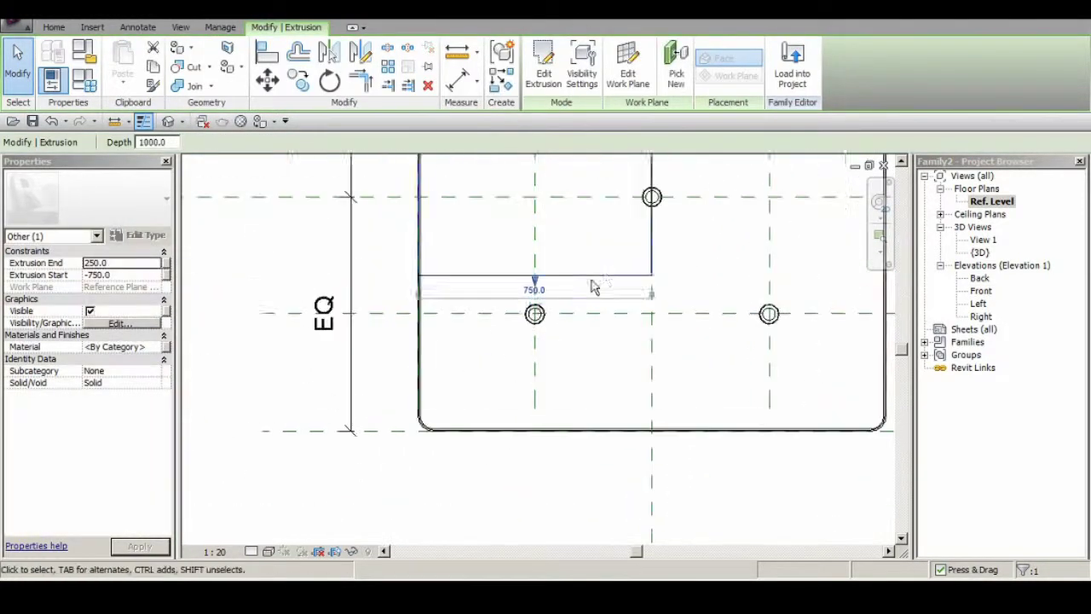
scroll(546, 417, down, 1)
double_click(546, 417)
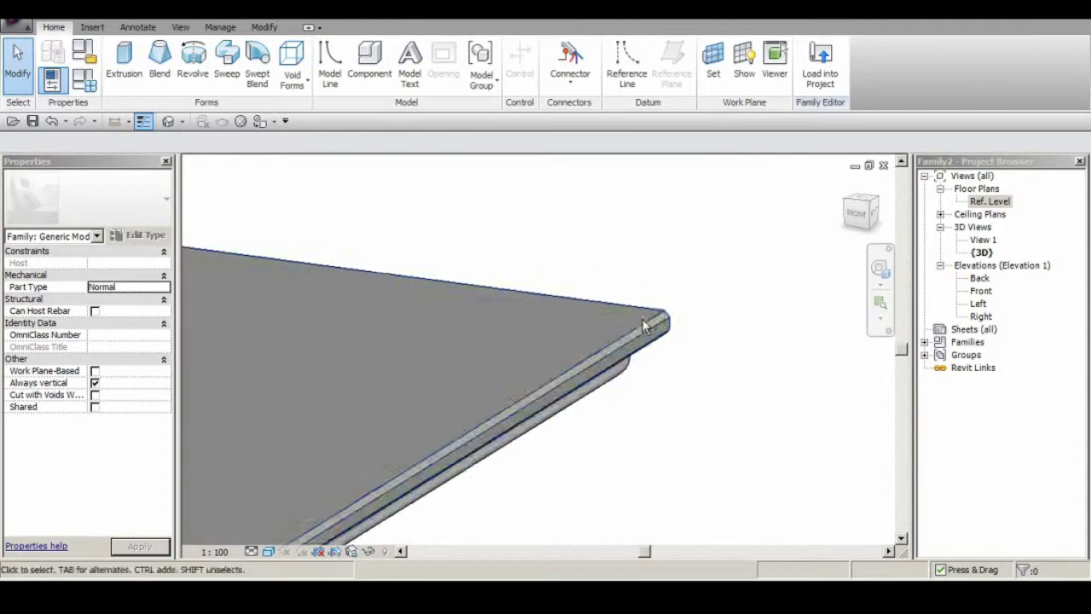
Step: Associate the slab's Material with a new type parameter named Top Mat
click(155, 373)
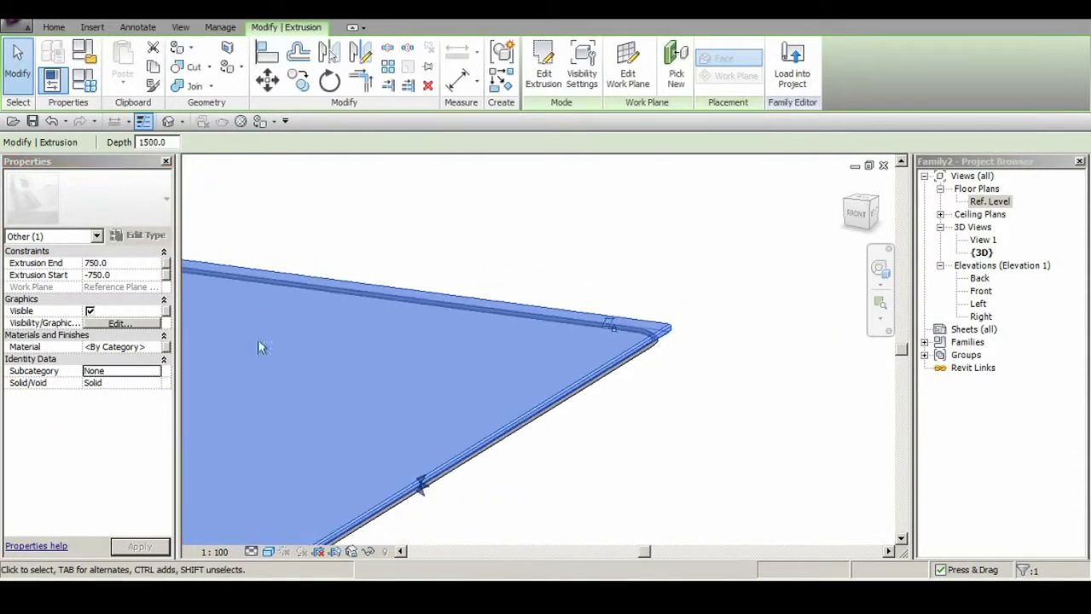
click(486, 351)
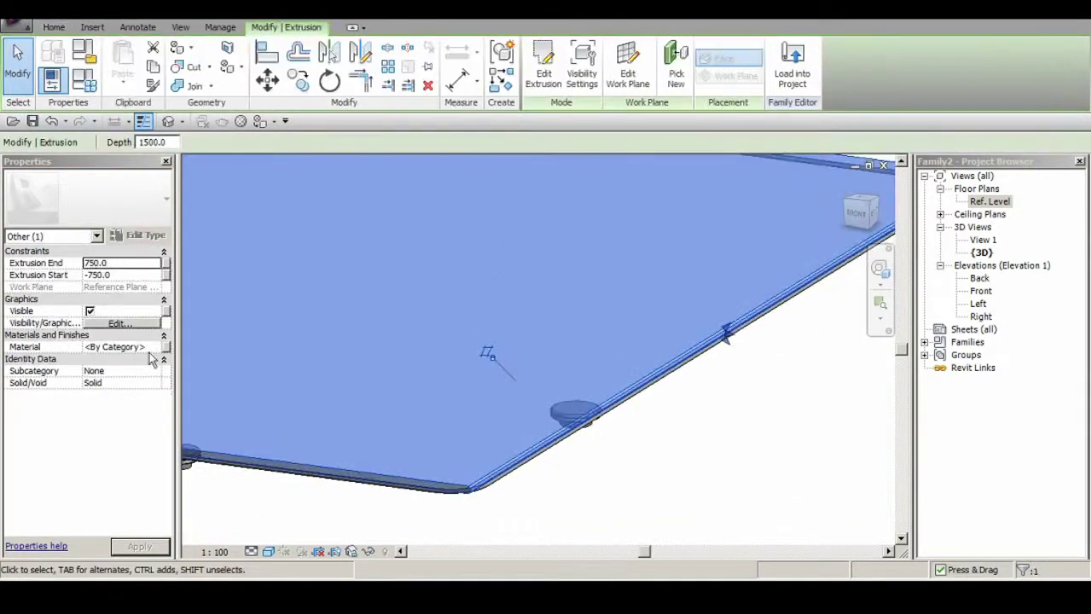
click(573, 388)
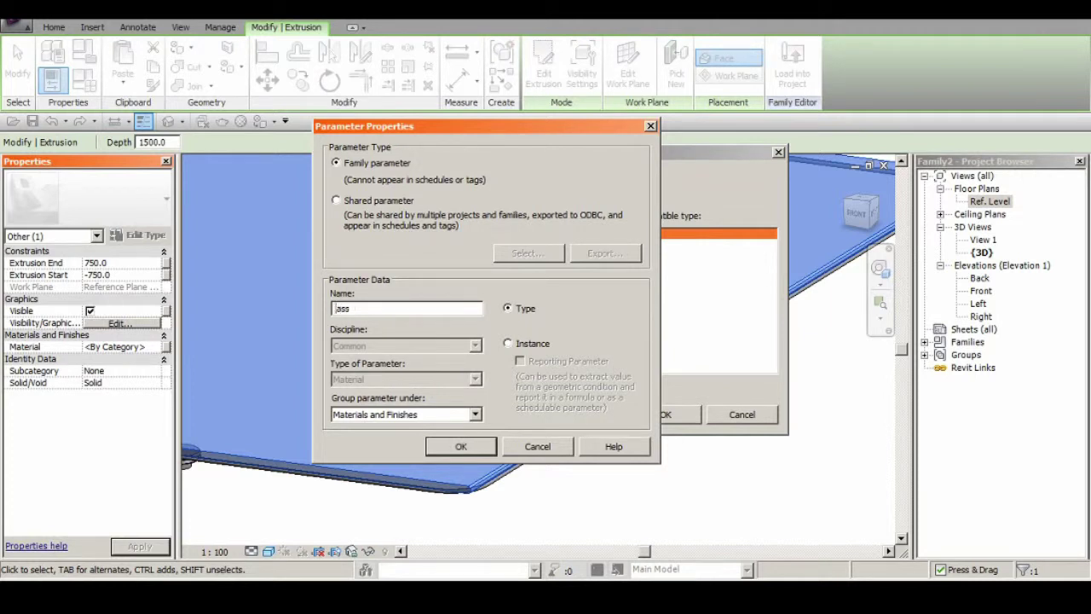
text(at)
key(Return)
click(680, 415)
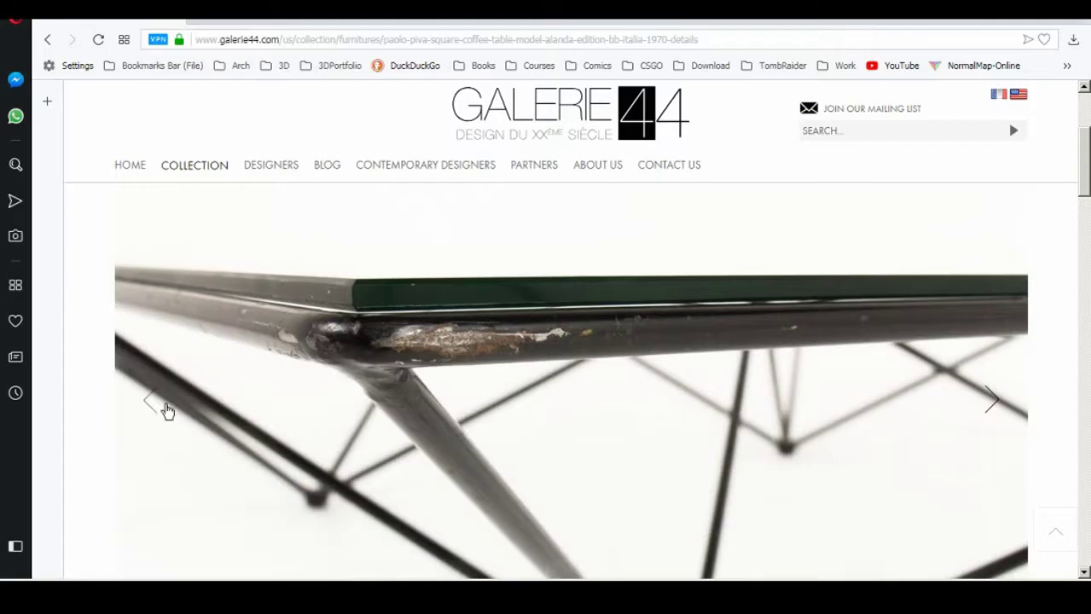
Step: Cycle forward and back through the Galerie 44 table photos, including the rod-frame close-up
click(167, 411)
scroll(607, 498, down, 3)
click(998, 250)
click(998, 250)
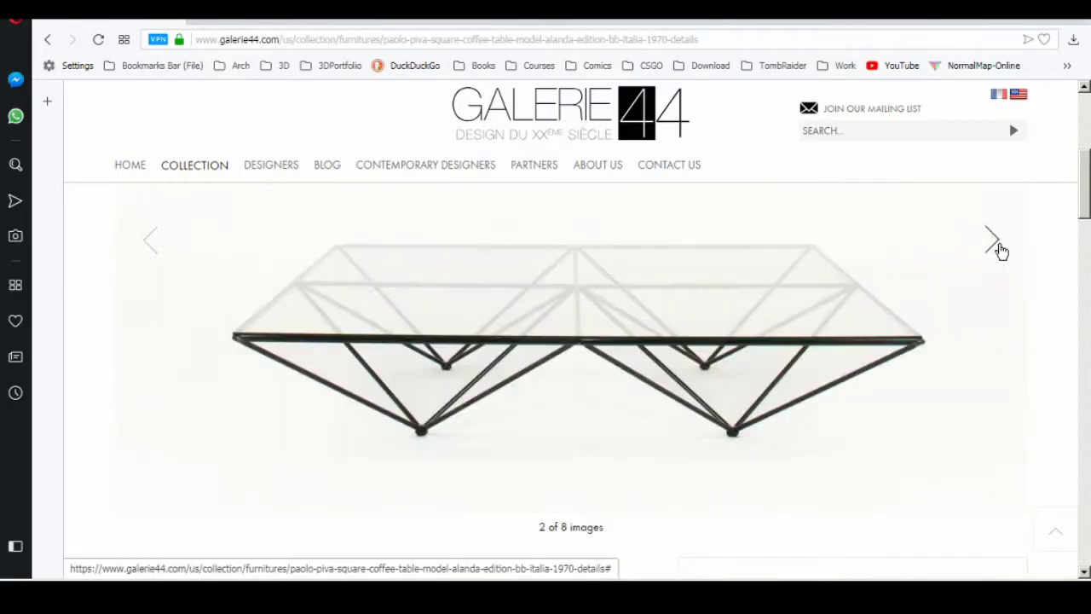
click(989, 321)
click(989, 322)
click(989, 322)
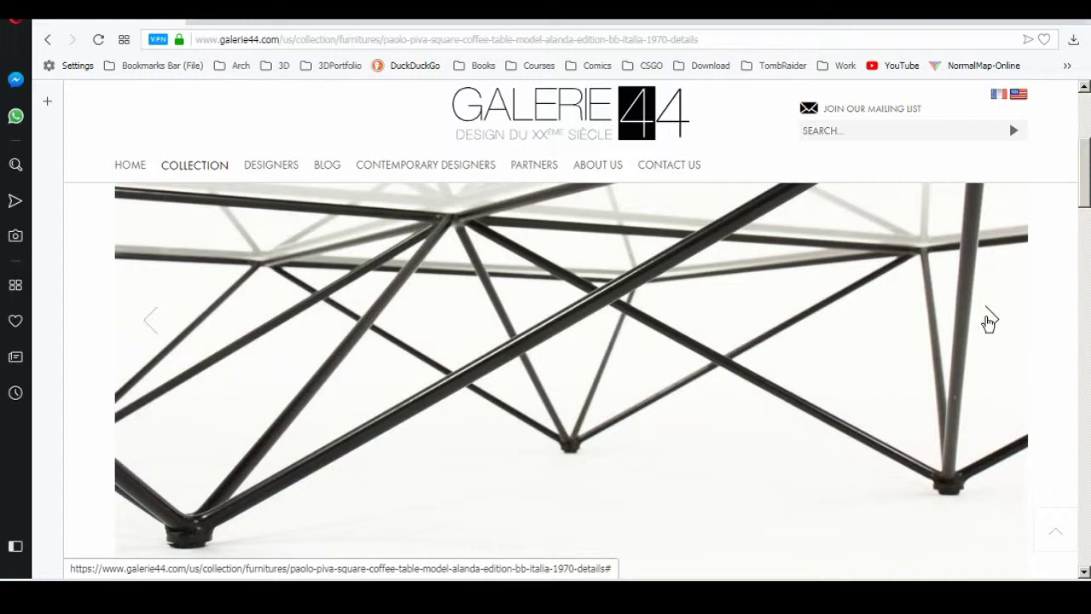
click(989, 322)
click(982, 247)
click(153, 248)
click(155, 249)
click(155, 249)
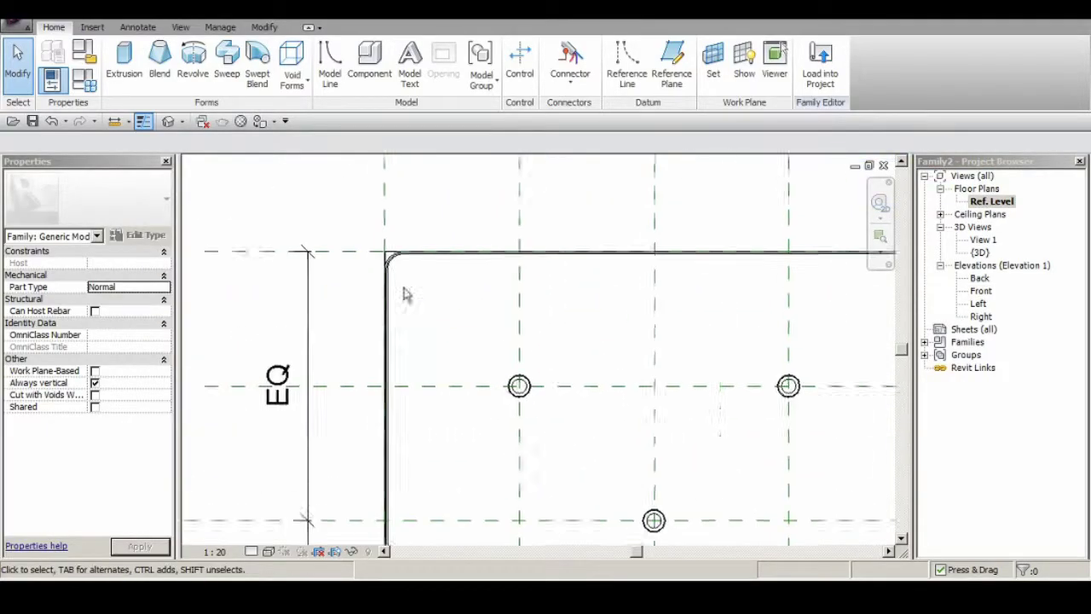
Step: Pan the Ref. Level plan to the square top, then orbit the 3D view to a low angle
scroll(404, 286, down, 2)
scroll(404, 285, down, 1)
scroll(585, 432, up, 2)
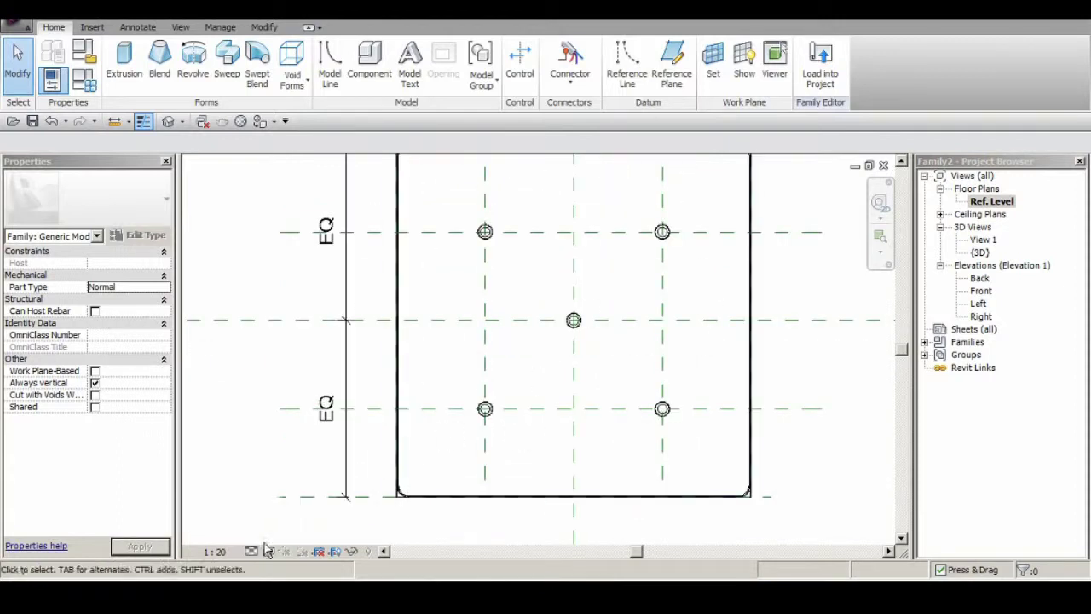
middle_drag(453, 381, 429, 402)
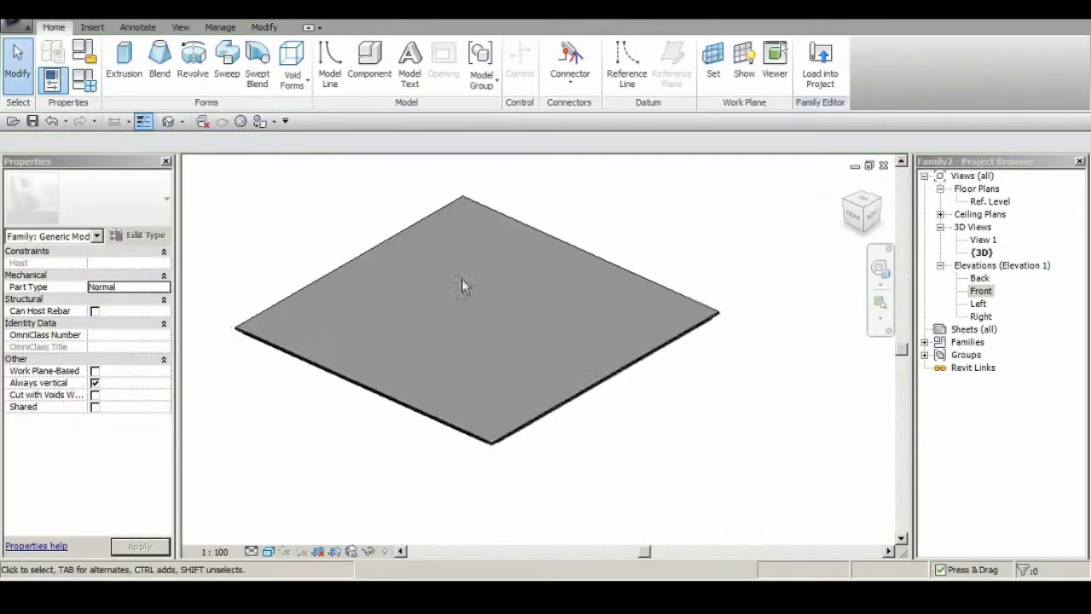
mouse_move(463, 281)
shift+middle_down()
mouse_move(493, 284)
mouse_move(559, 424)
shift+middle_up()
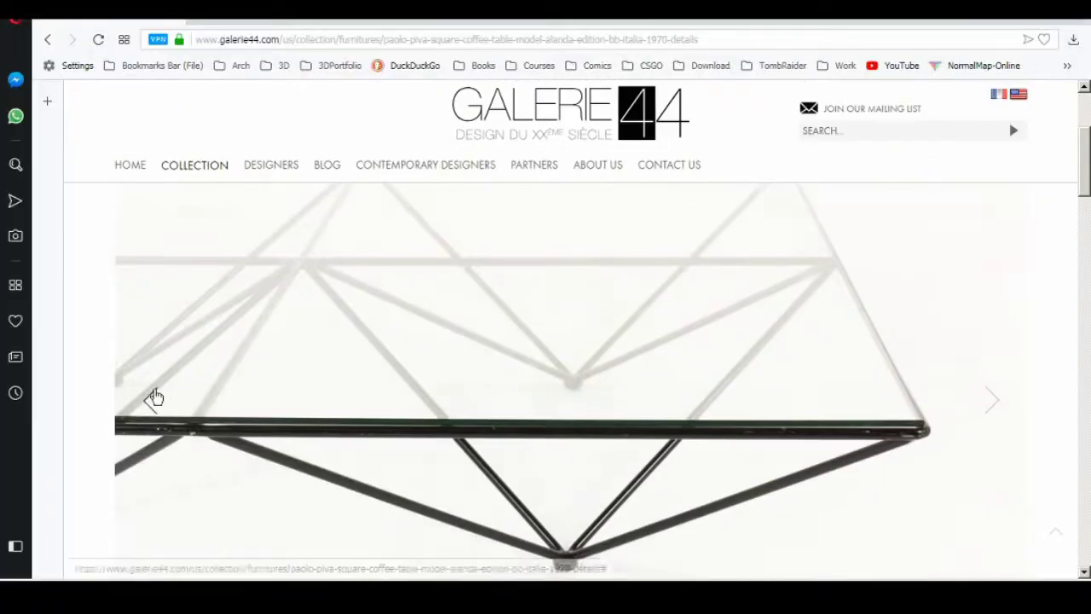
Step: Step the Galerie 44 gallery back to a full photo of the glass-topped table
scroll(378, 383, up, 1)
scroll(256, 354, up, 1)
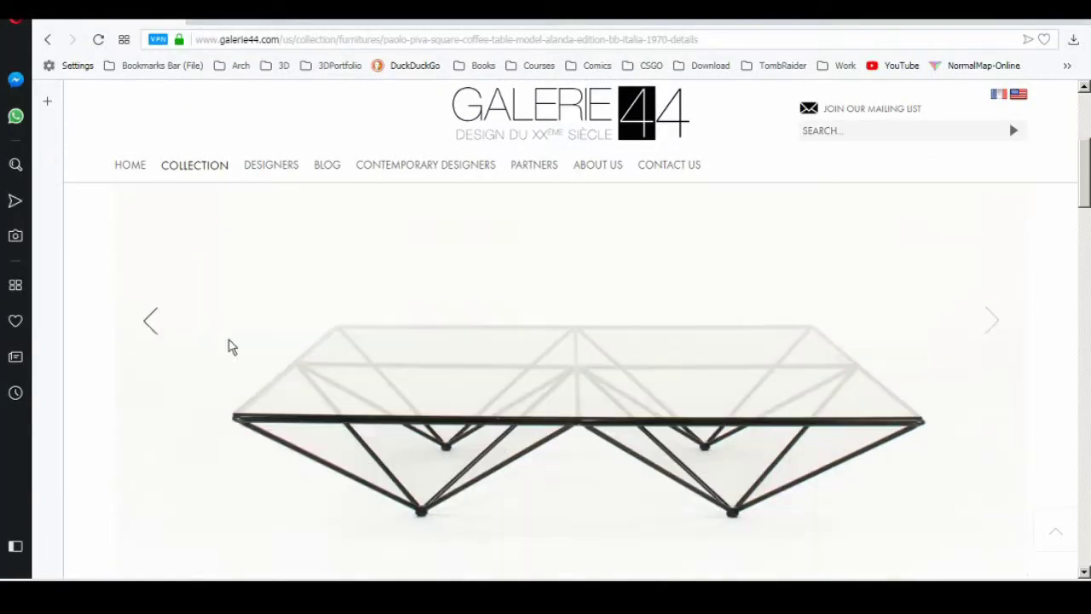
click(154, 322)
click(156, 323)
scroll(468, 469, up, 1)
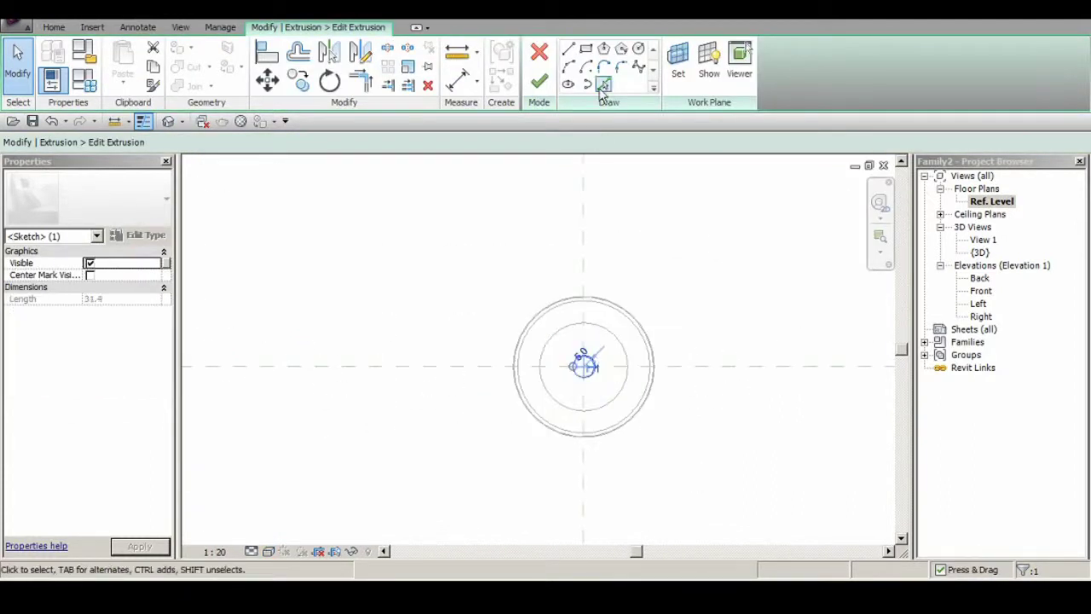
Step: Rotate the leg extrusion into a diagonal tilt and lengthen it to 279.2
click(330, 81)
click(509, 239)
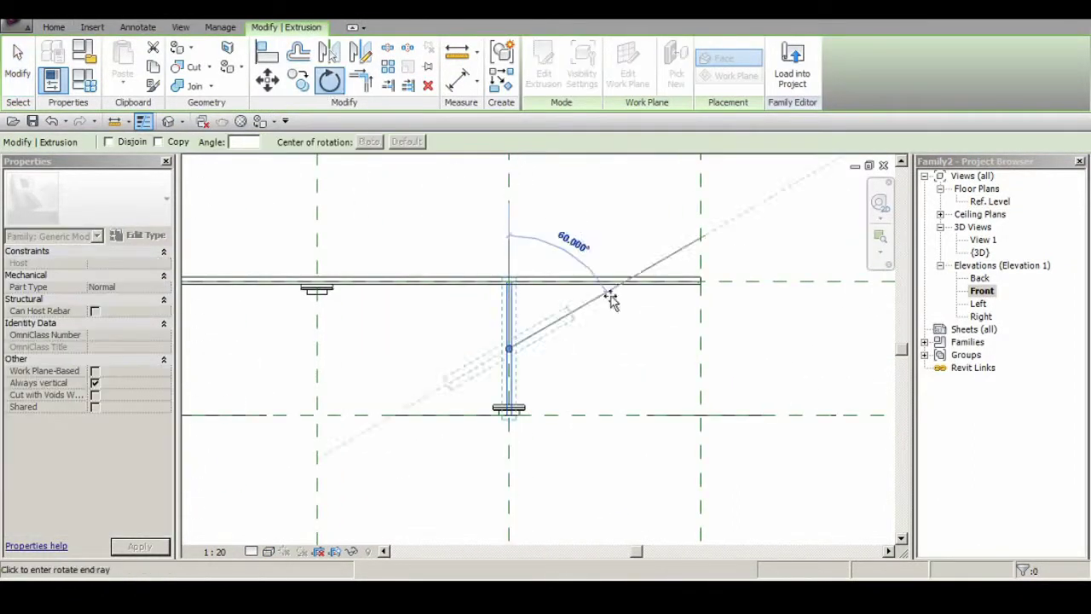
click(648, 240)
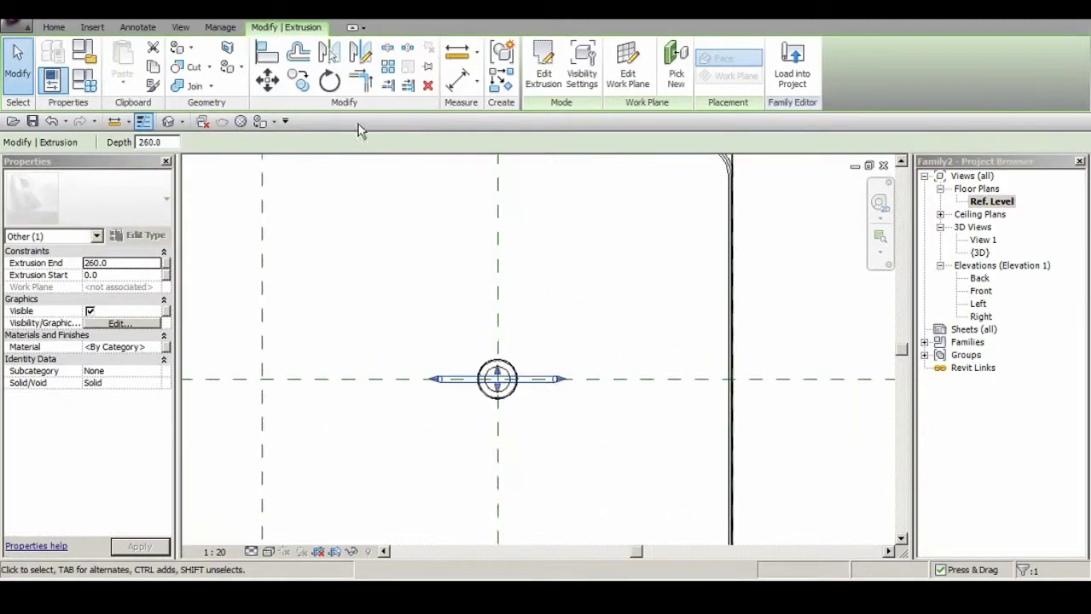
click(330, 81)
click(514, 424)
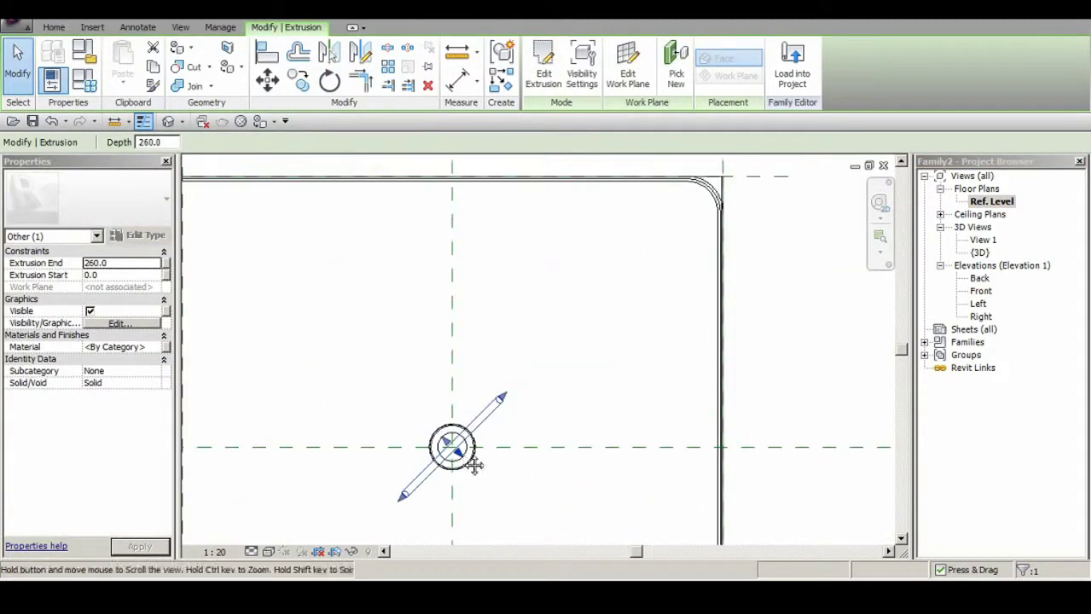
drag(597, 158, 627, 188)
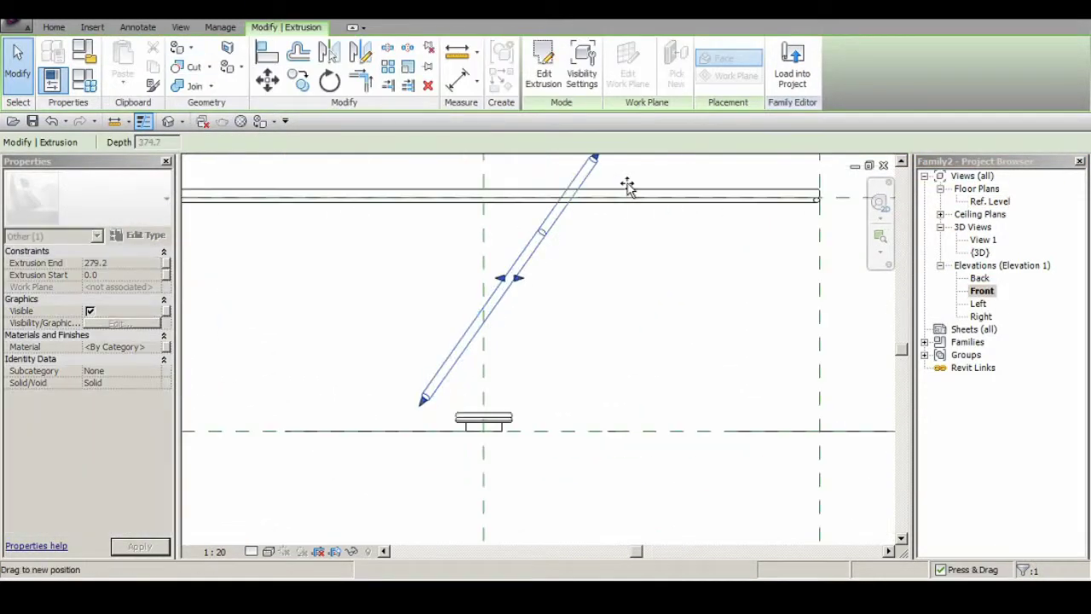
click(646, 260)
scroll(597, 290, down, 2)
click(487, 364)
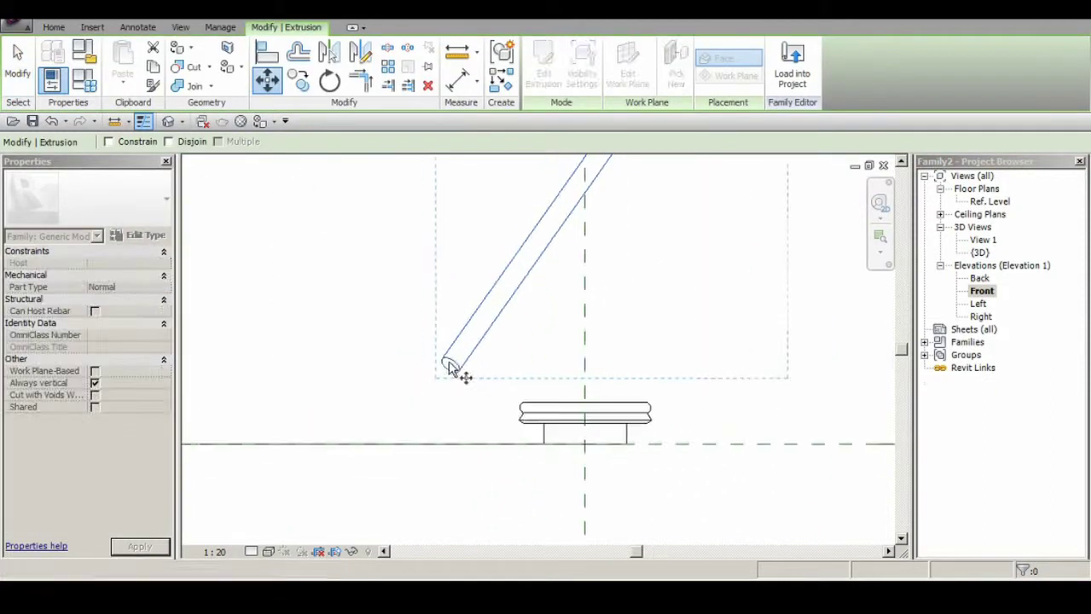
Step: Drag the diagonal rod so it passes through the foot disc's centre, checking Front elevation
double_click(992, 201)
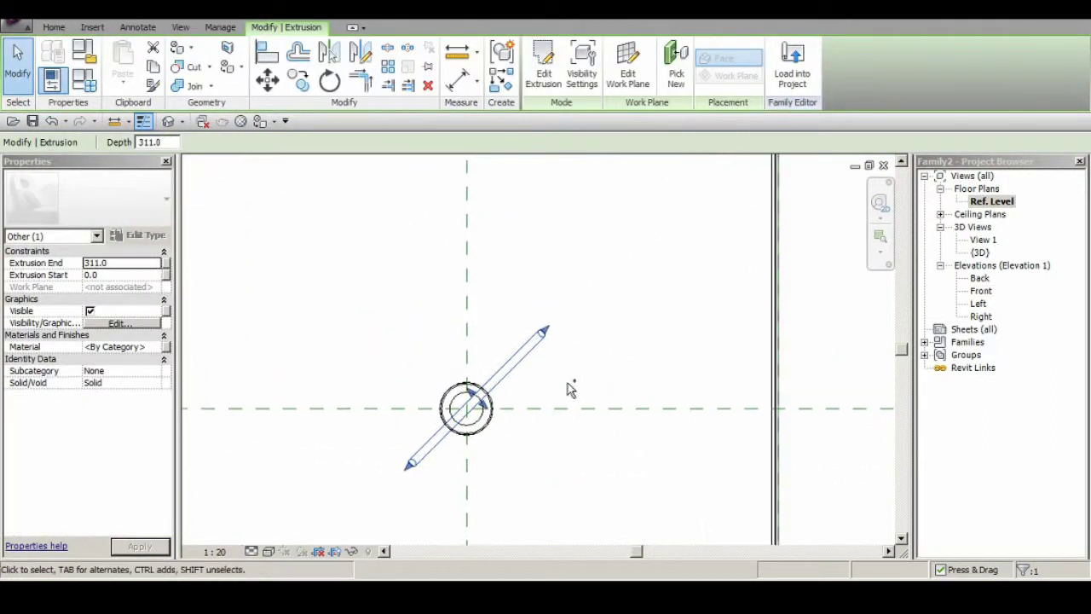
click(576, 399)
click(529, 412)
double_click(981, 291)
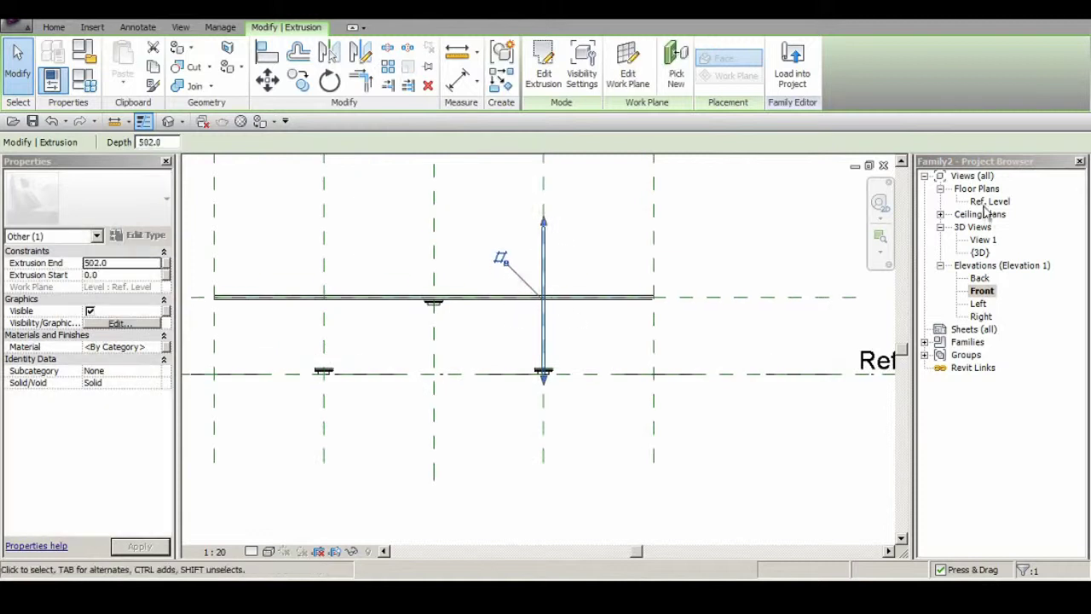
click(329, 81)
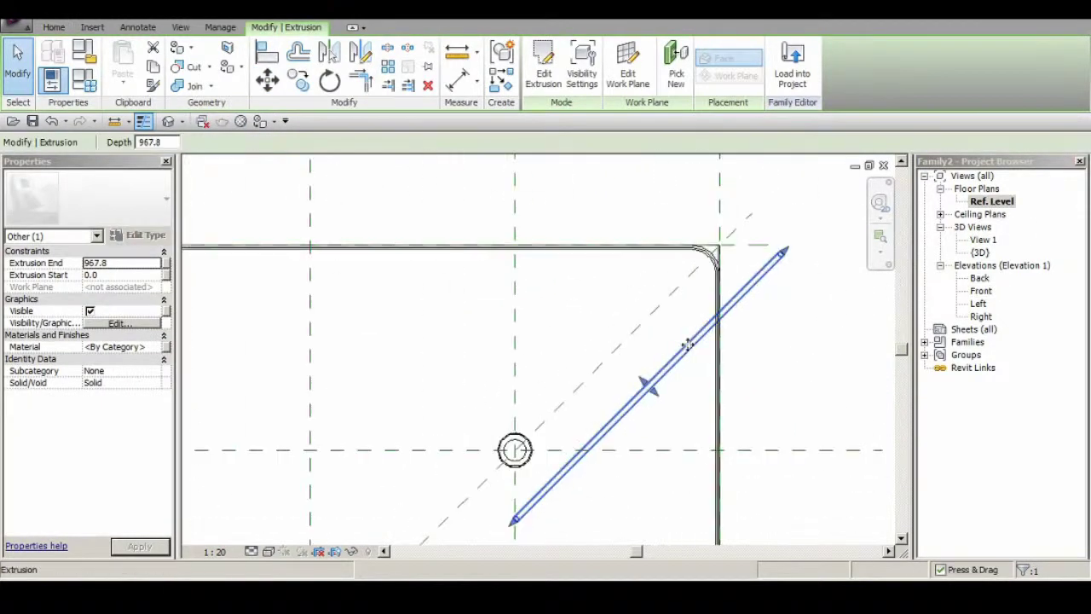
middle_drag(695, 380, 720, 354)
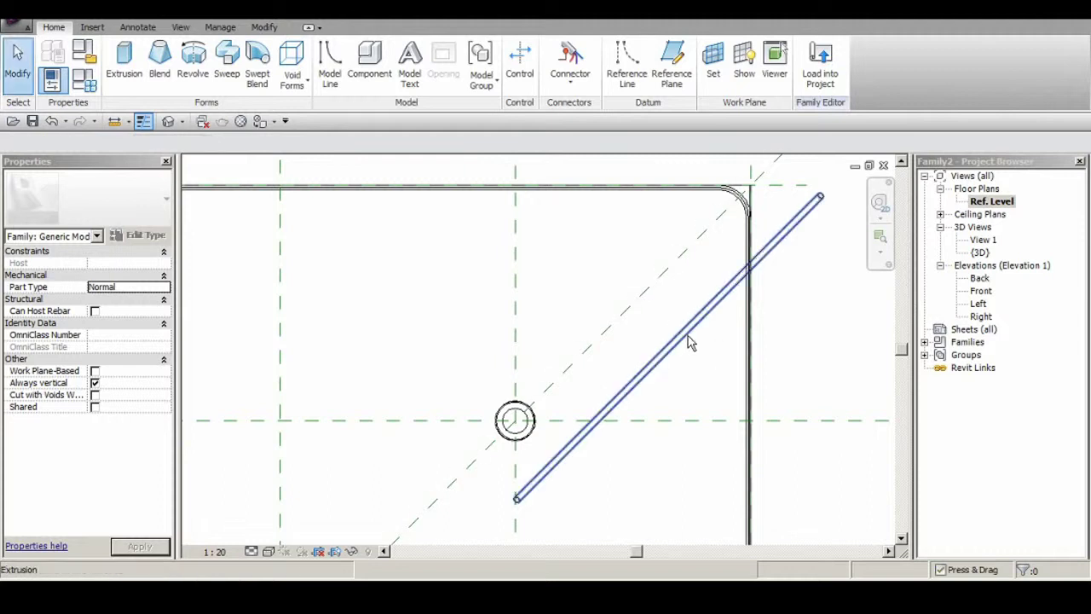
mouse_move(684, 337)
mouse_down()
mouse_move(685, 269)
mouse_move(602, 389)
mouse_up()
scroll(519, 390, up, 4)
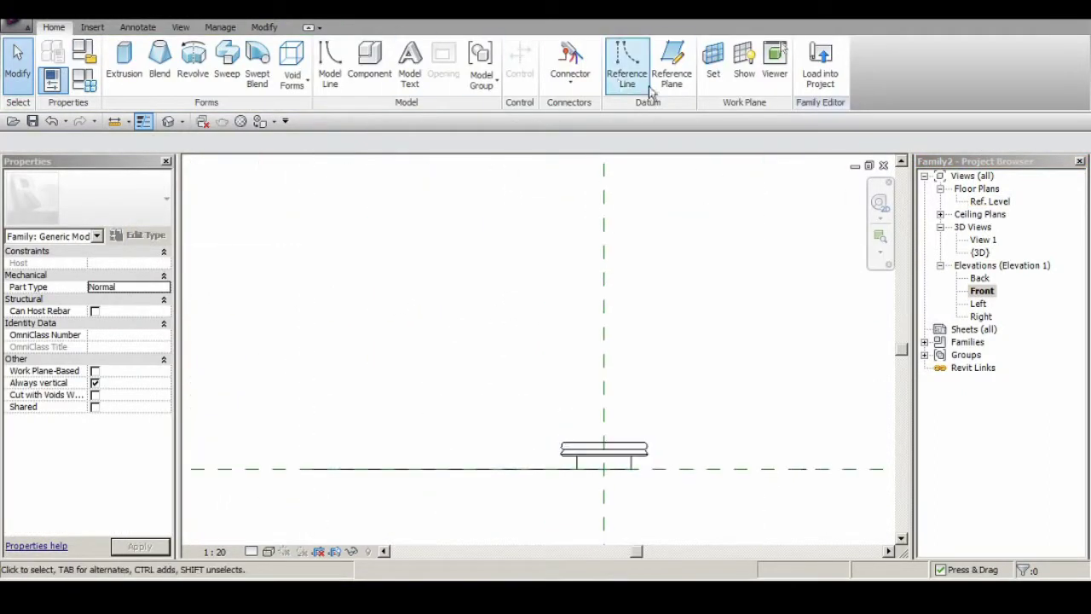
Step: Draw a 520.0 reference line at 57° from the foot disc and view it in Front elevation
click(646, 90)
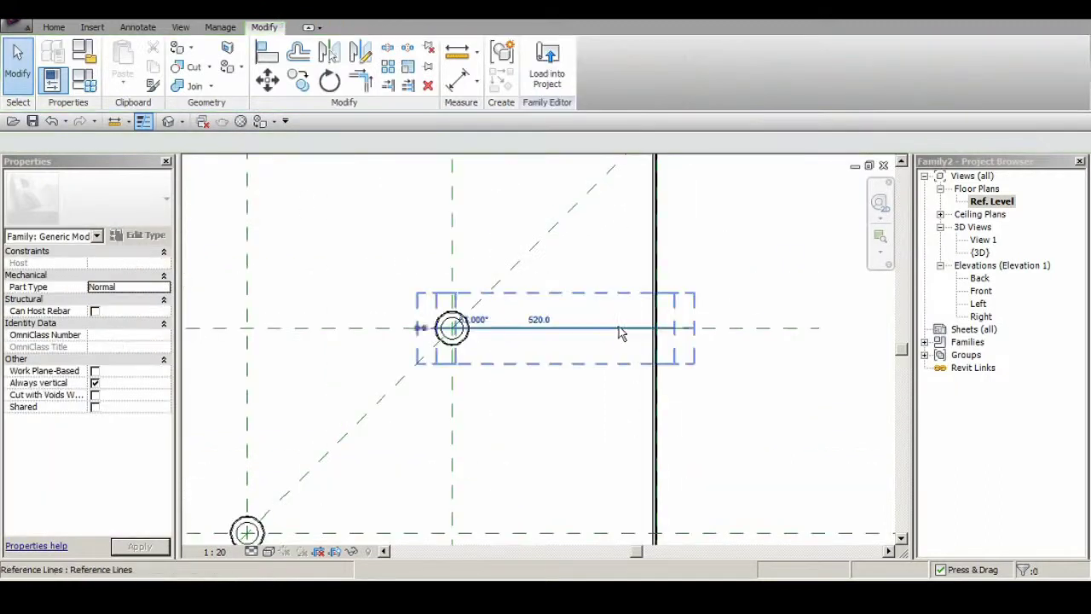
click(740, 373)
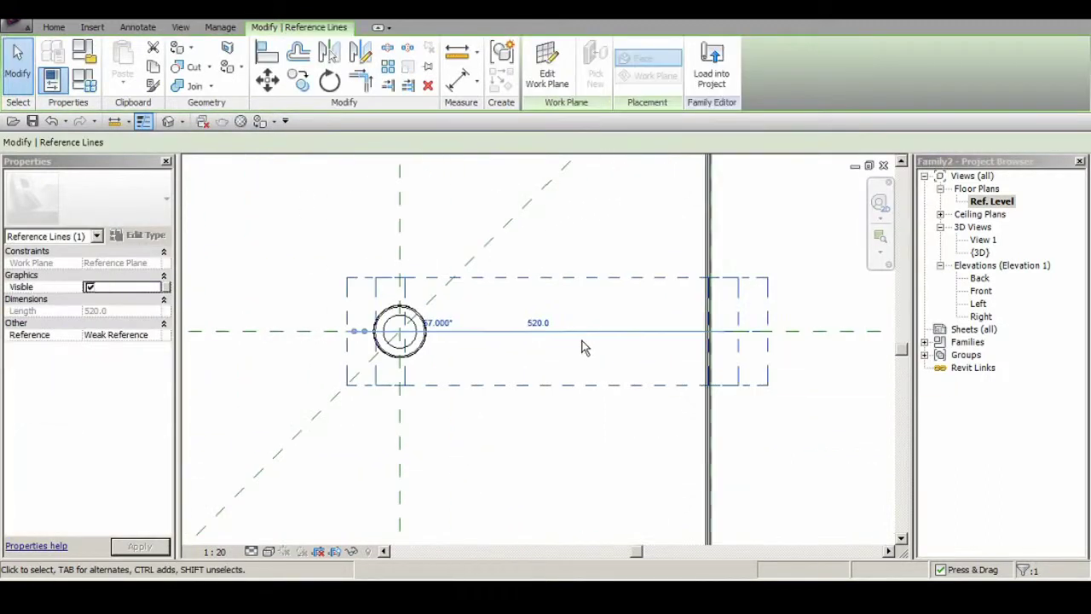
double_click(980, 291)
key(m)
key(v)
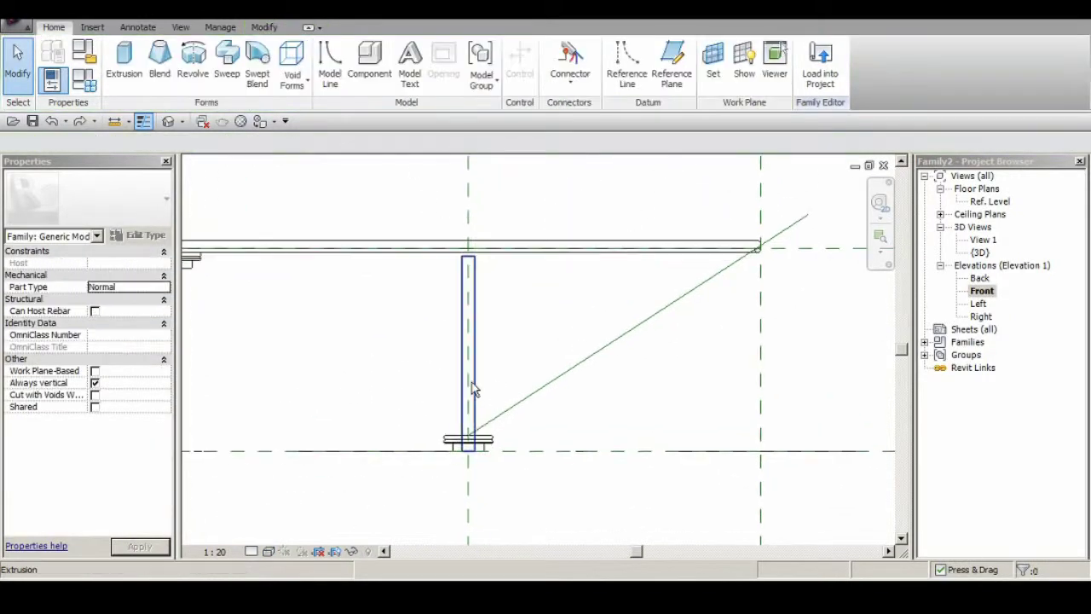
Step: Tilt the rod 57° about its foot and stretch its end to the tabletop corner
click(371, 142)
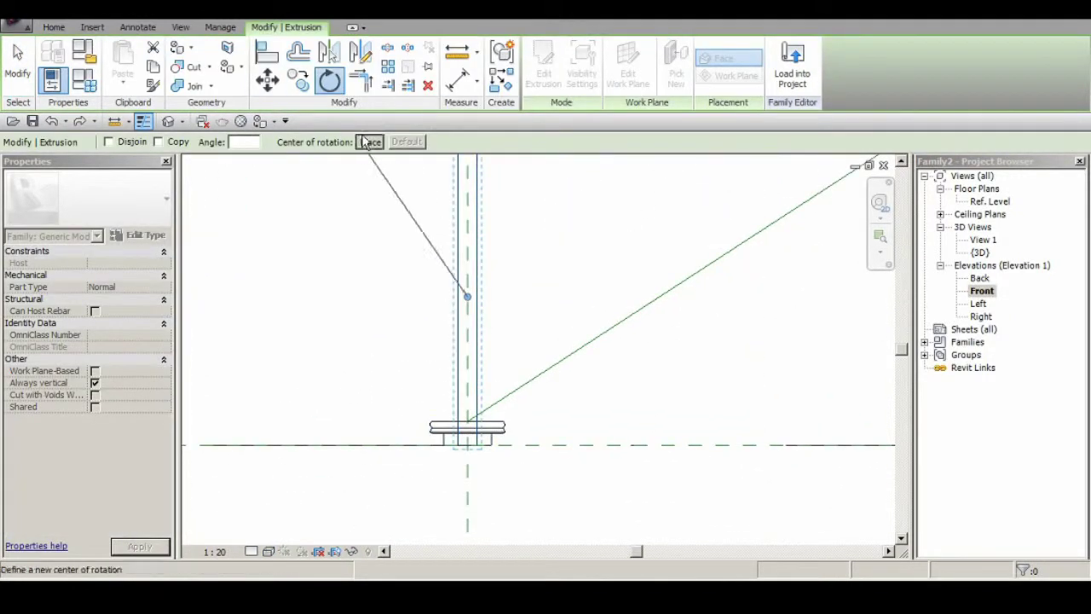
click(597, 320)
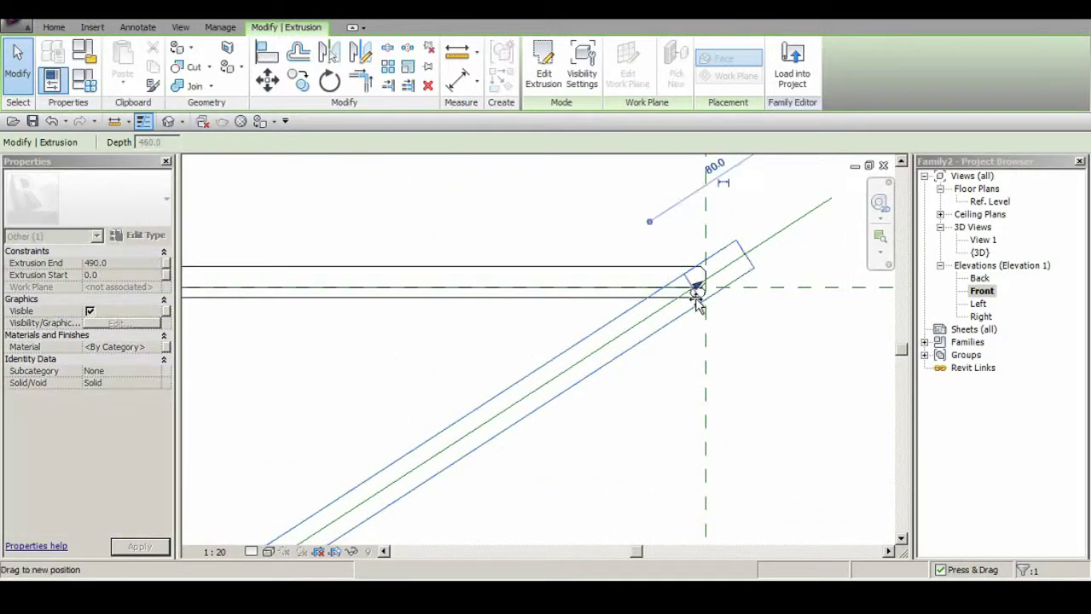
click(544, 64)
click(500, 307)
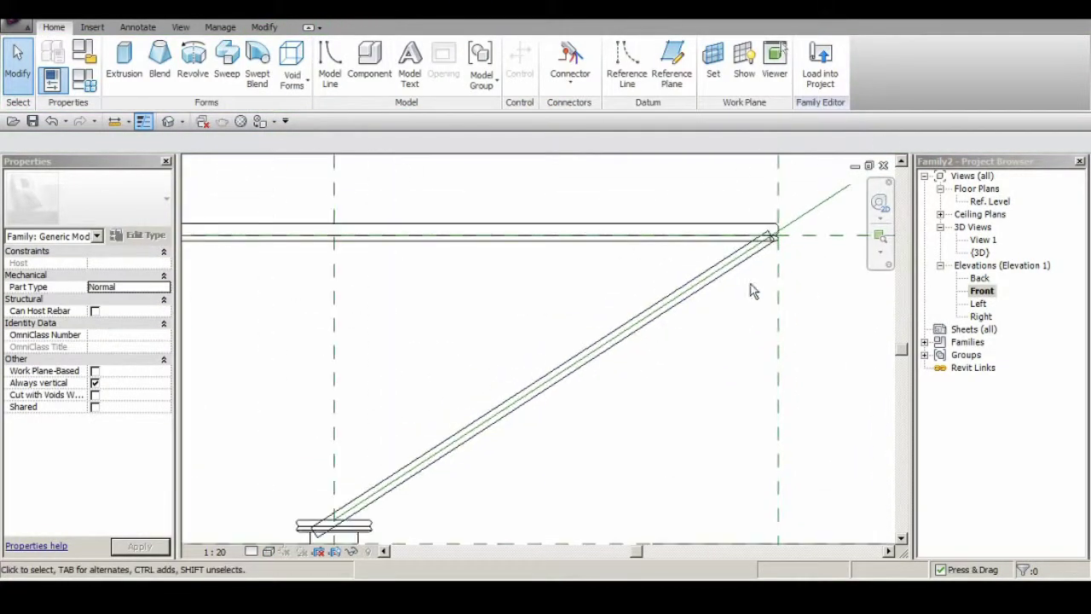
Step: Turn the rod 45° about its foot in the Ref. Level plan, toward the corner
double_click(991, 202)
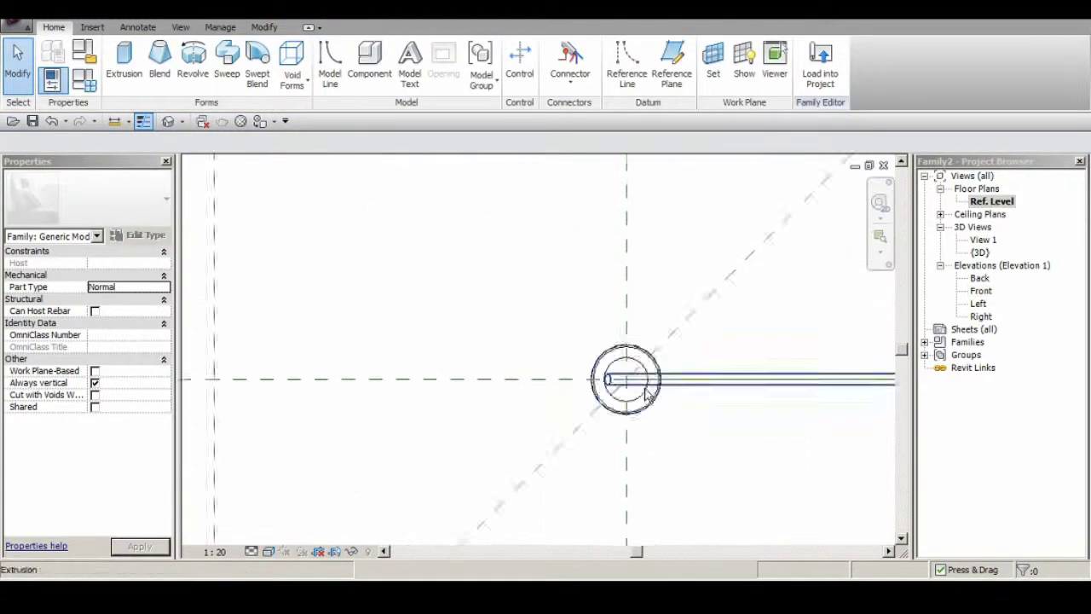
click(491, 403)
double_click(982, 291)
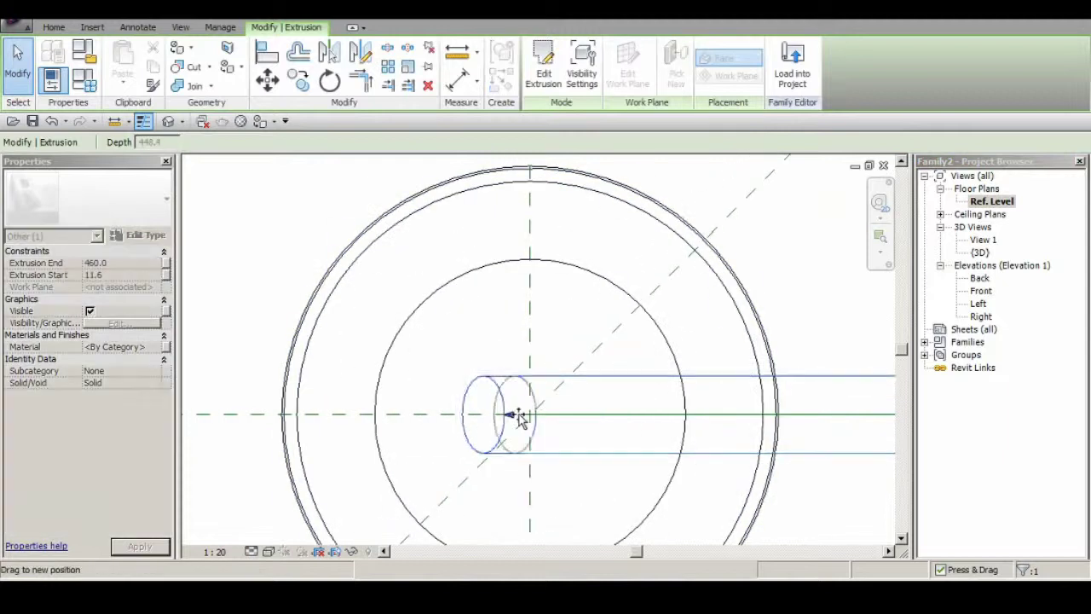
double_click(980, 292)
double_click(992, 201)
click(511, 375)
click(329, 81)
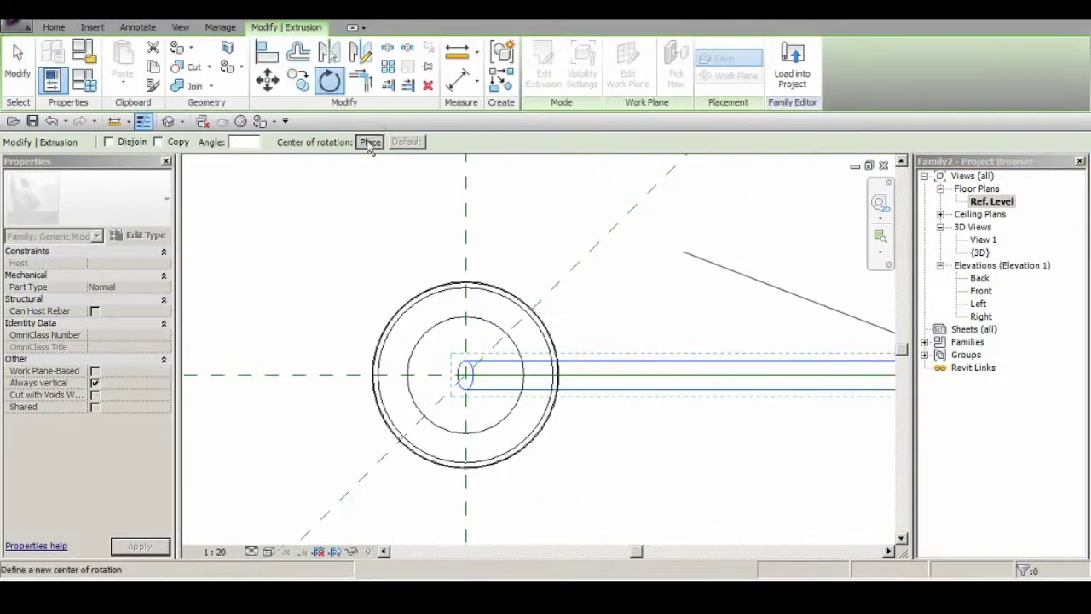
scroll(511, 386, up, 1)
click(458, 386)
click(556, 300)
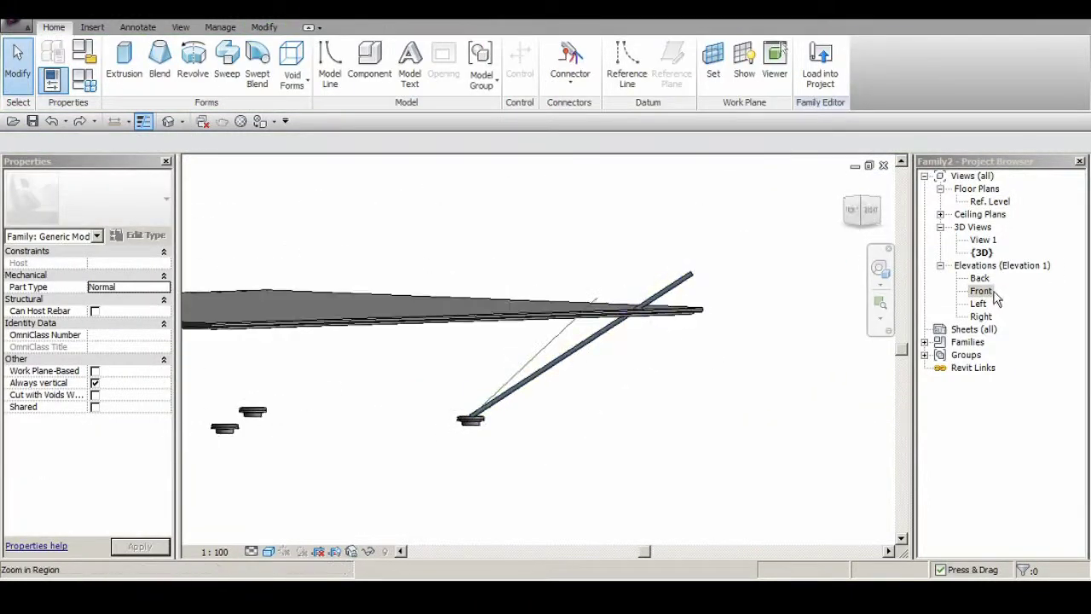
Step: Rotate the rod to a new tilt about its foot, then orbit the 3D view to inspect it
double_click(991, 202)
click(641, 322)
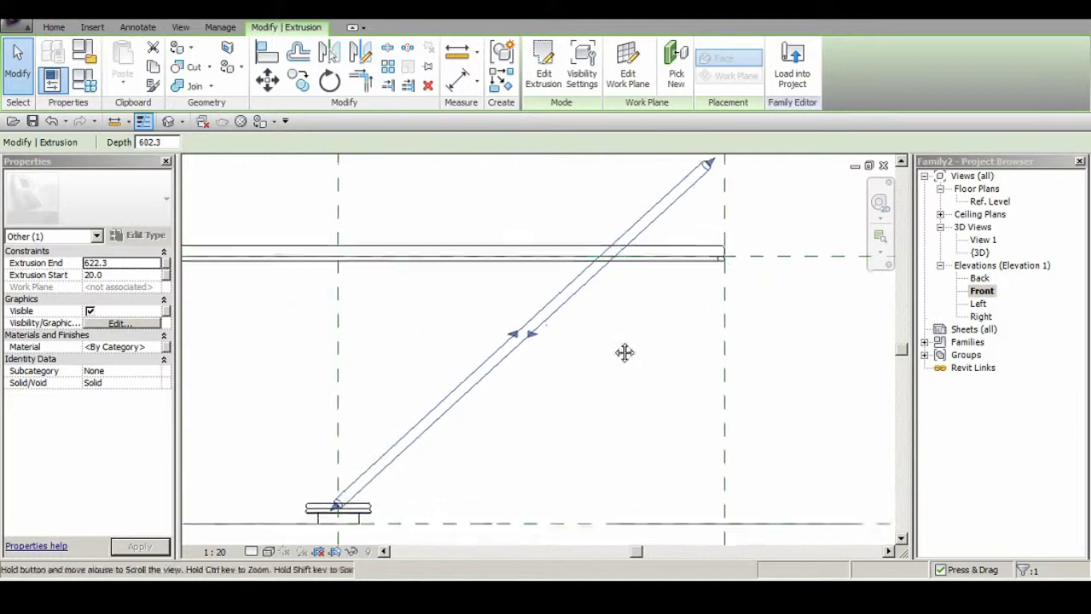
key(r)
key(o)
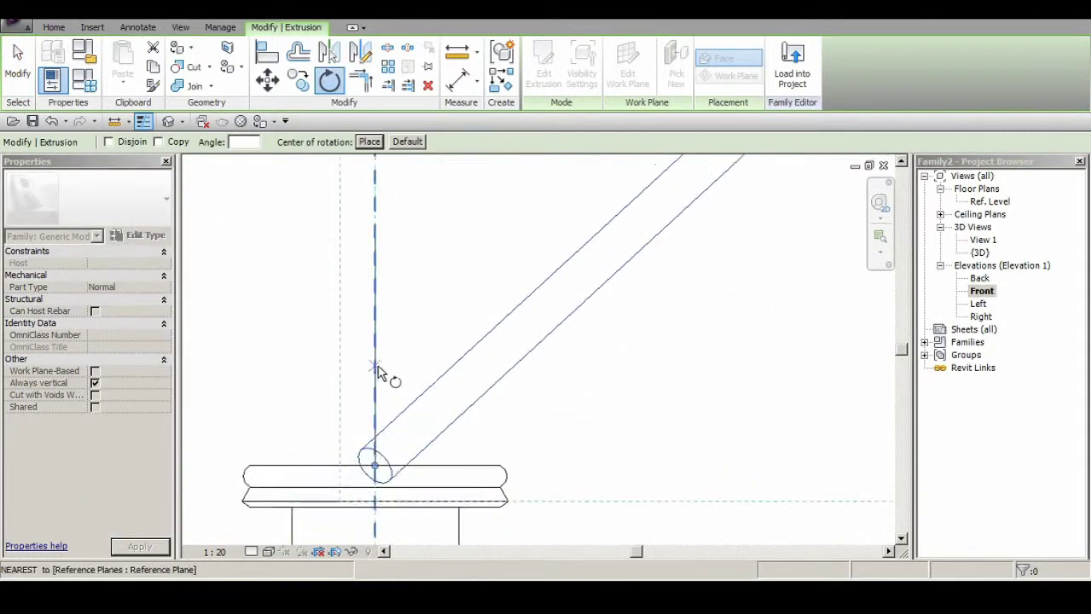
click(424, 230)
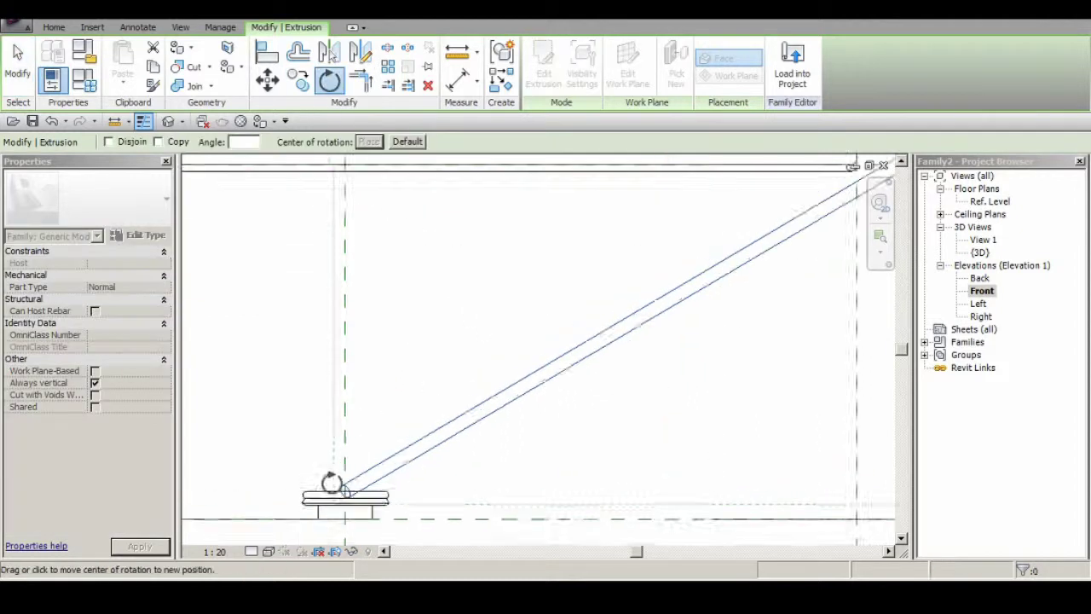
click(344, 379)
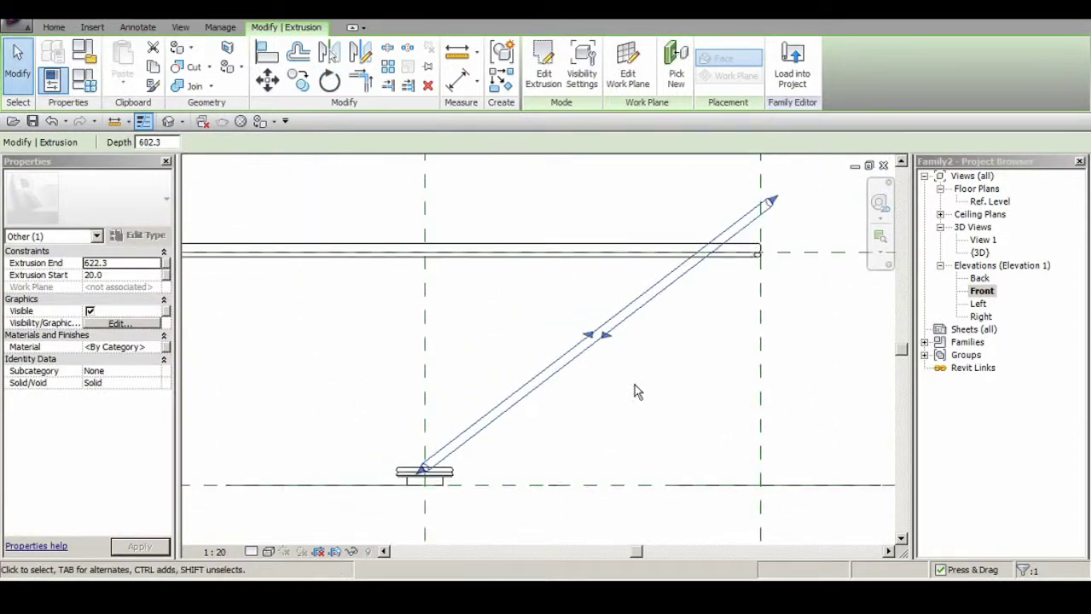
key(Escape)
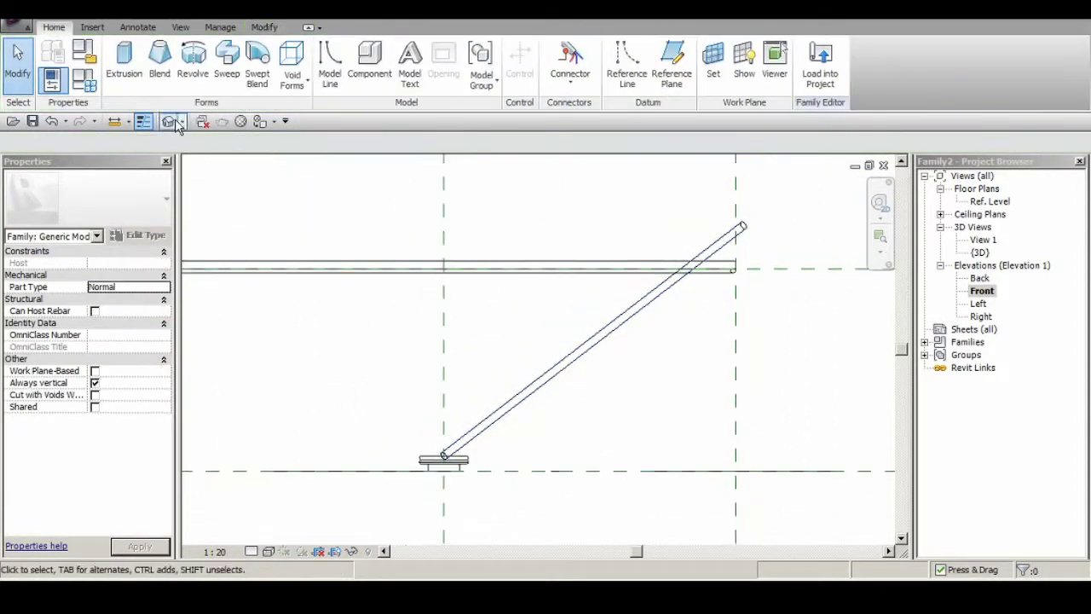
mouse_move(650, 410)
shift+middle_down()
mouse_move(718, 318)
mouse_move(682, 358)
shift+middle_up()
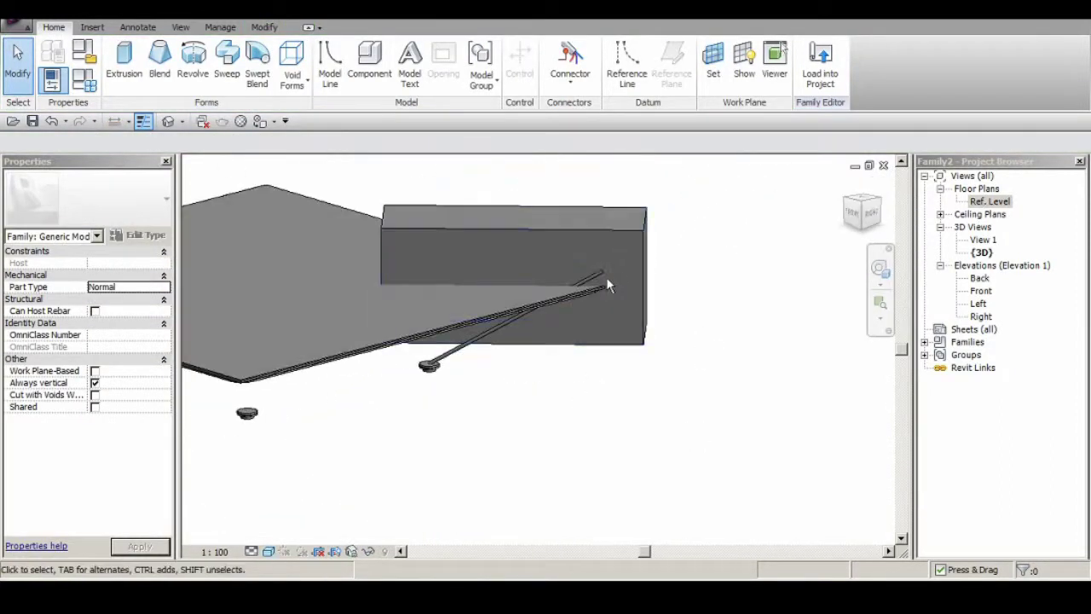
Step: Re-angle the rod about its foot in the Front elevation
double_click(981, 291)
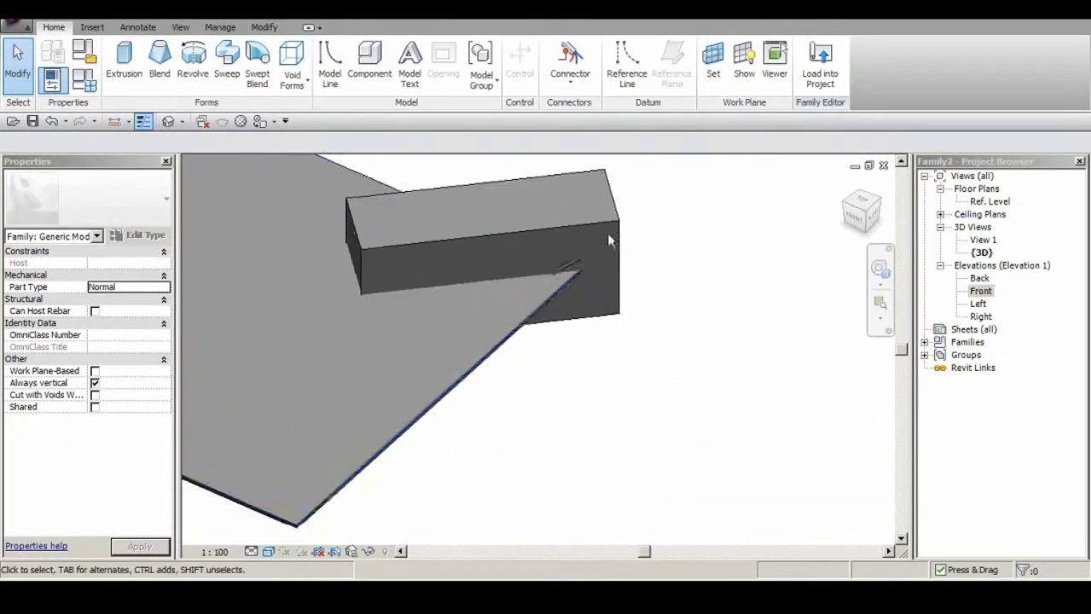
click(608, 233)
shift+middle_drag(608, 232, 679, 309)
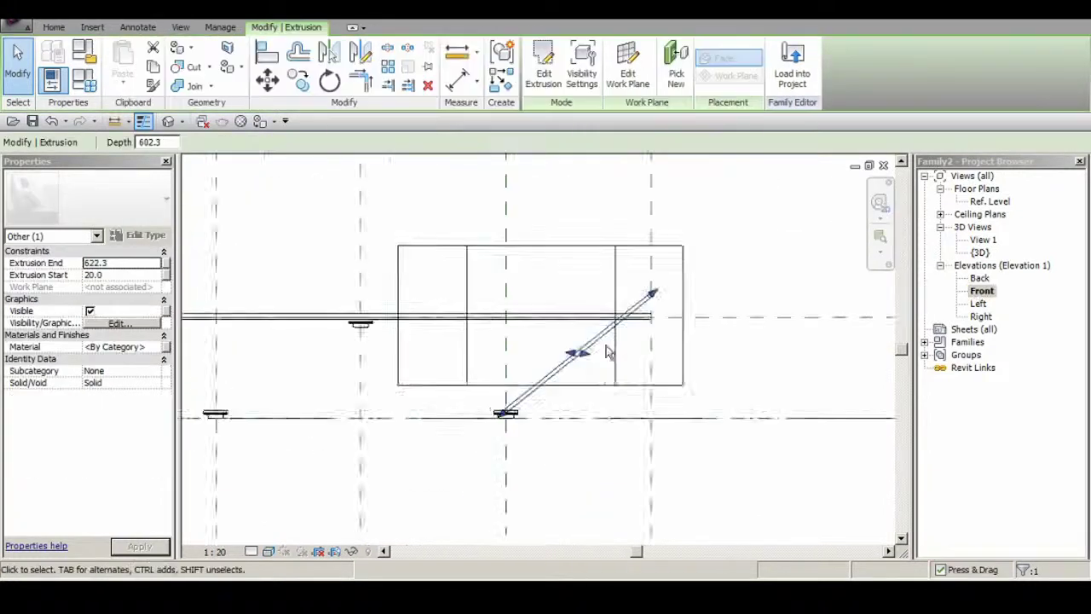
scroll(450, 496, up, 2)
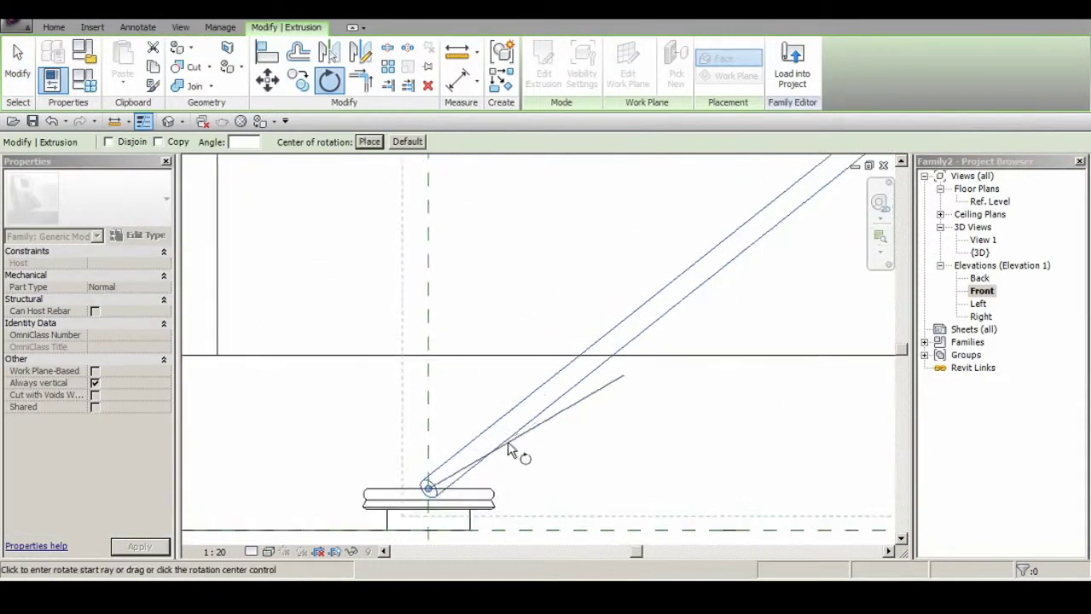
click(581, 210)
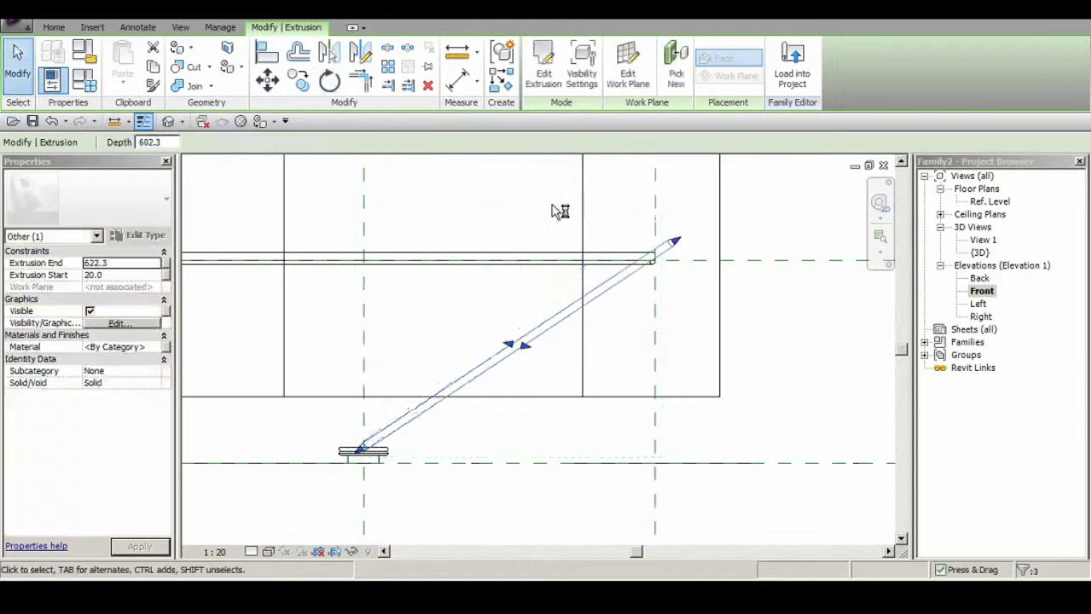
key(r)
key(o)
scroll(437, 300, up, 2)
key(Escape)
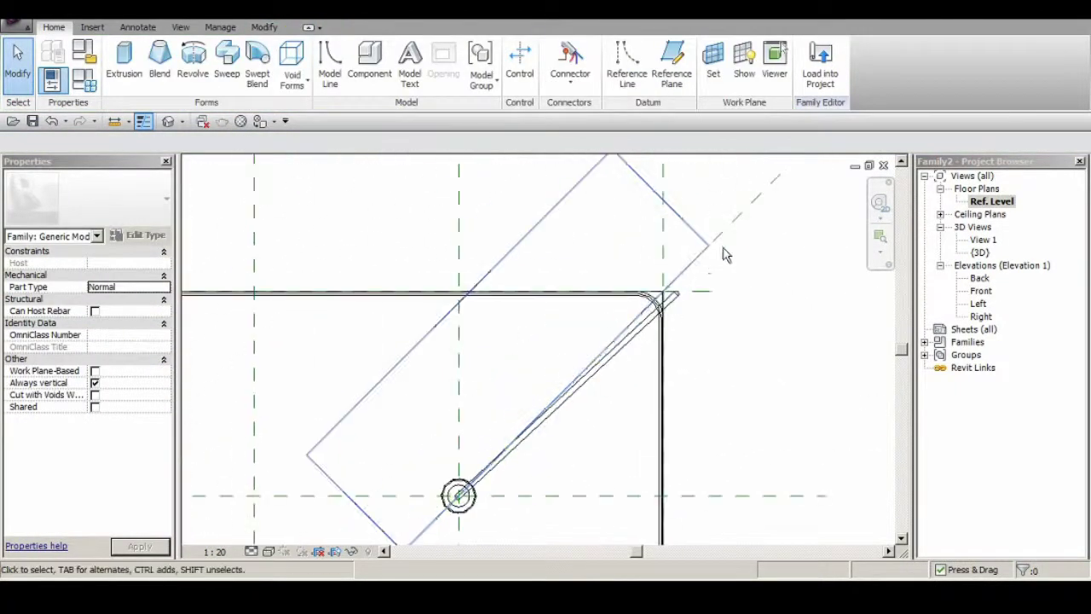
Step: Rotate the rod in the Ref. Level plan so it meets the tabletop corner
click(145, 122)
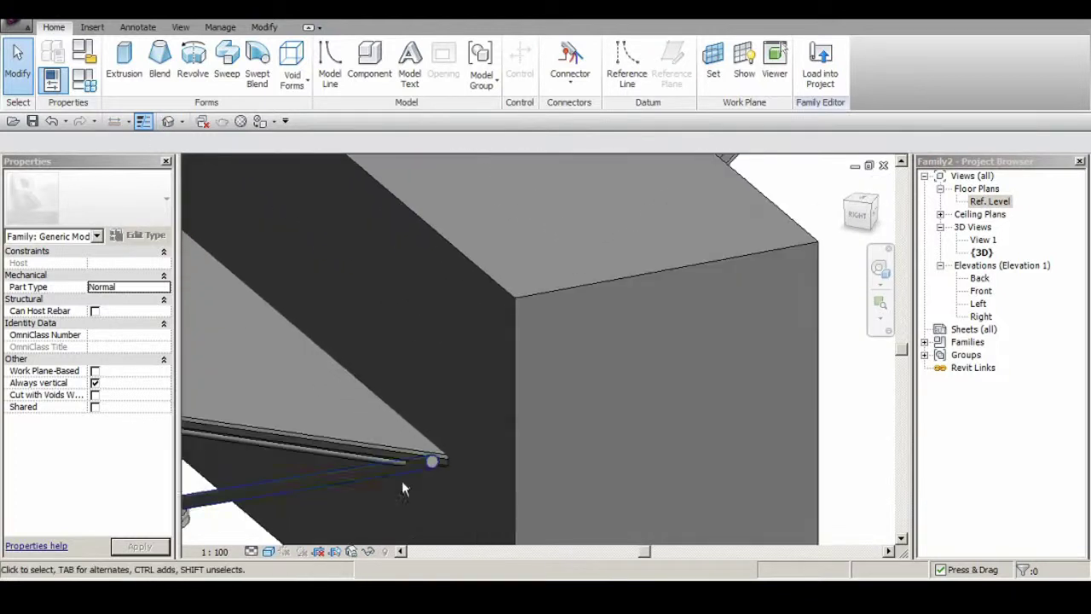
click(641, 285)
key(r)
key(o)
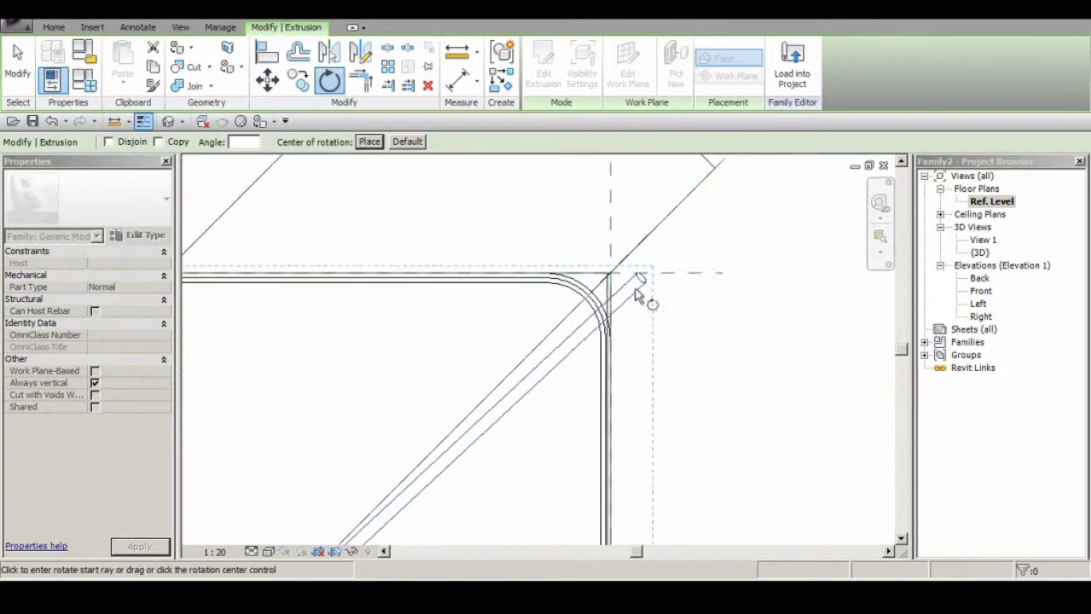
click(626, 249)
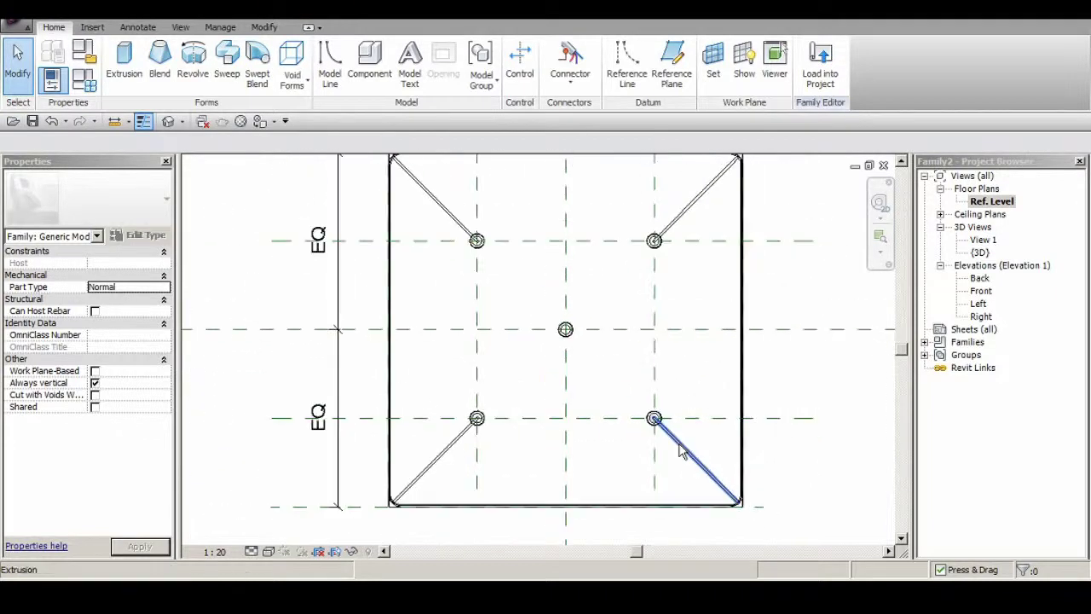
Step: Mirror the left and right corner rods across the reference planes into crossing X pairs
click(680, 452)
key(m)
key(m)
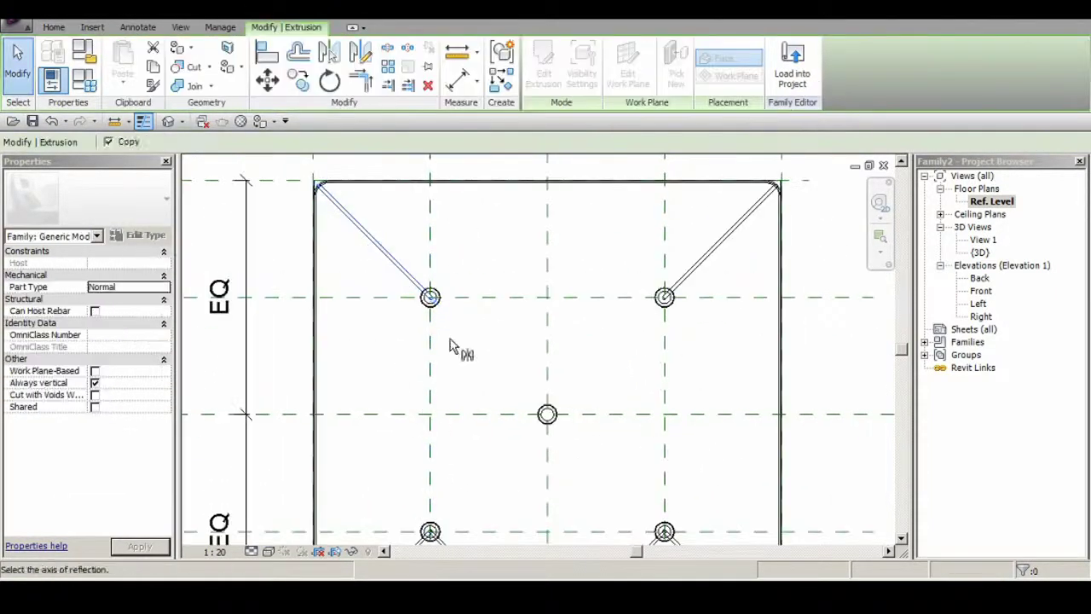
click(452, 345)
key(Escape)
click(549, 256)
key(m)
key(m)
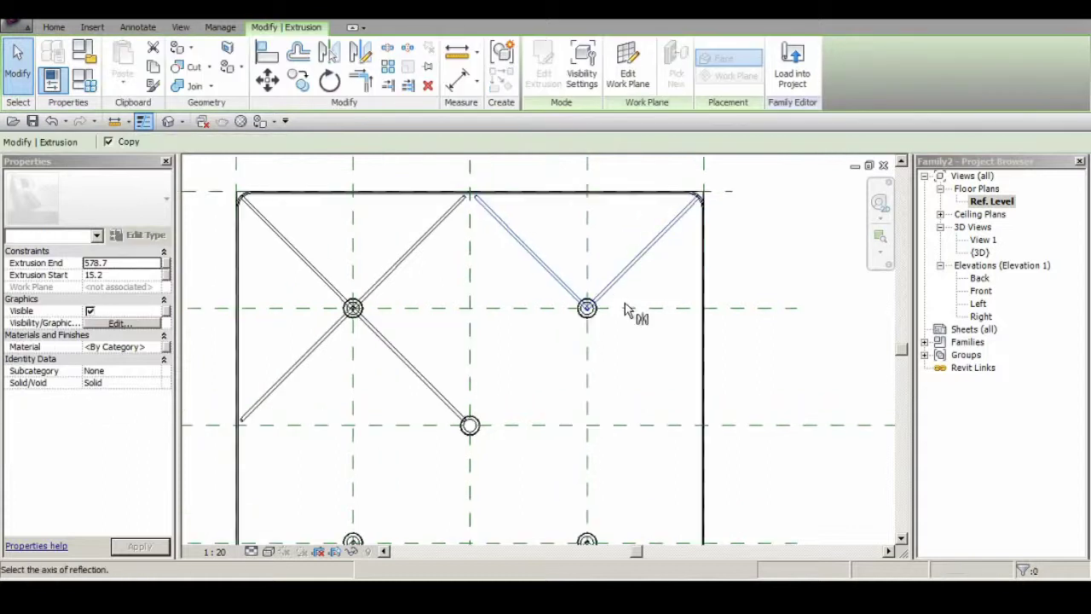
click(625, 308)
scroll(483, 446, up, 2)
scroll(555, 316, up, 3)
Step: Drag one diagonal rod's end up so it meets the tabletop
key(Escape)
click(662, 255)
scroll(708, 241, up, 2)
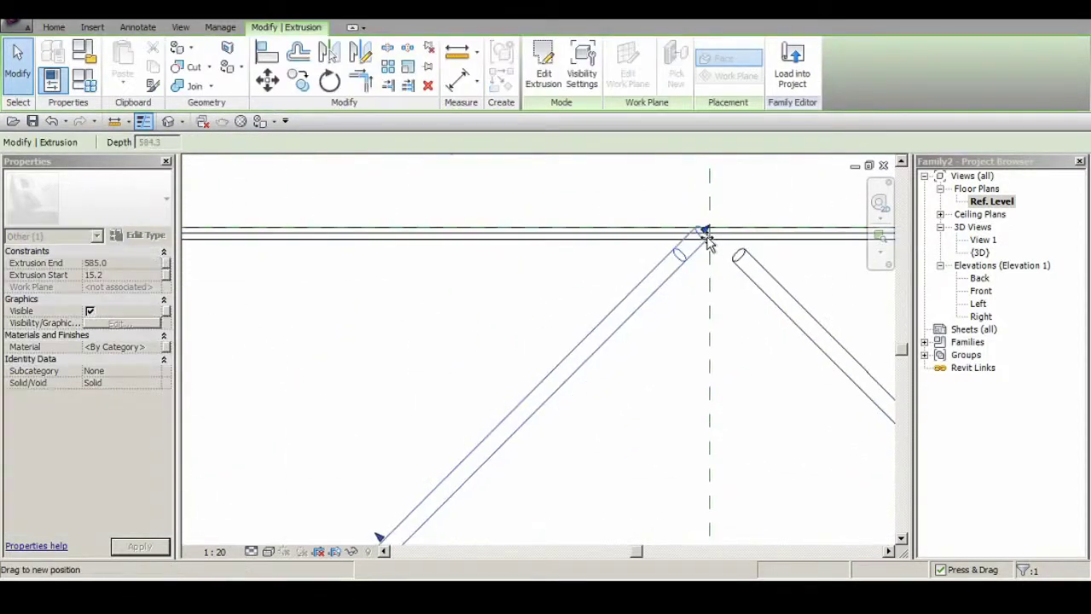
drag(706, 241, 687, 260)
scroll(660, 288, up, 2)
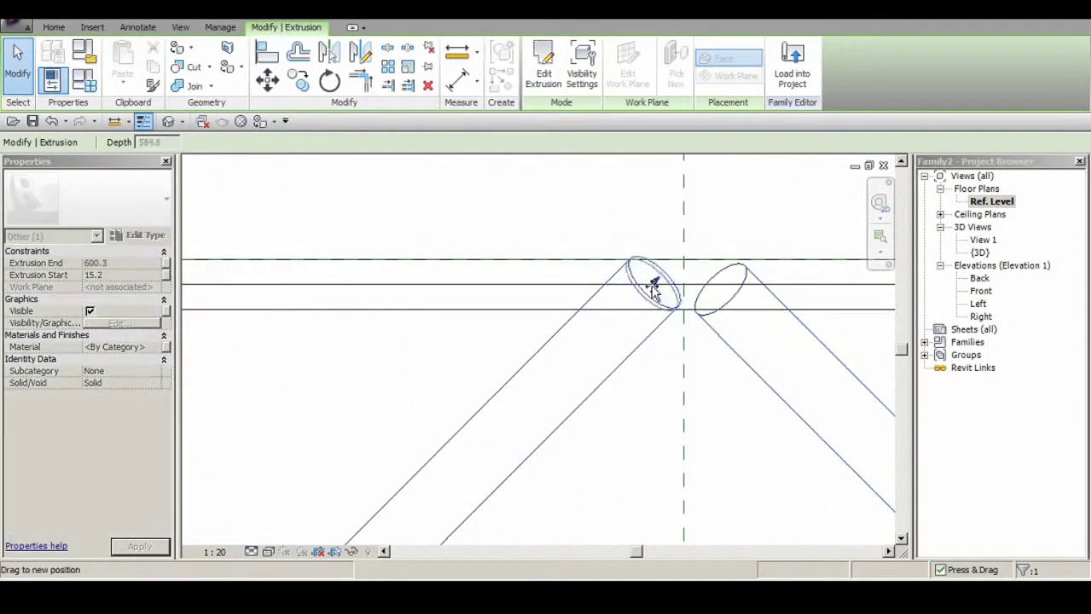
key(Escape)
scroll(597, 341, down, 5)
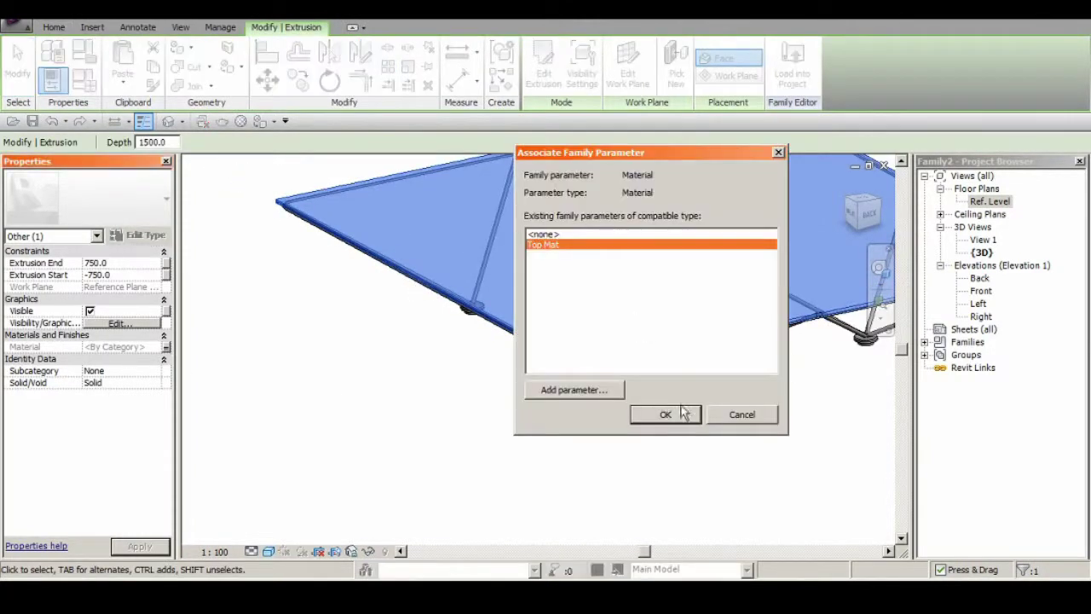
Step: Link the top's material to Top Mat, set it to Glass 2 copied from Glass, then view Front elevation
click(683, 413)
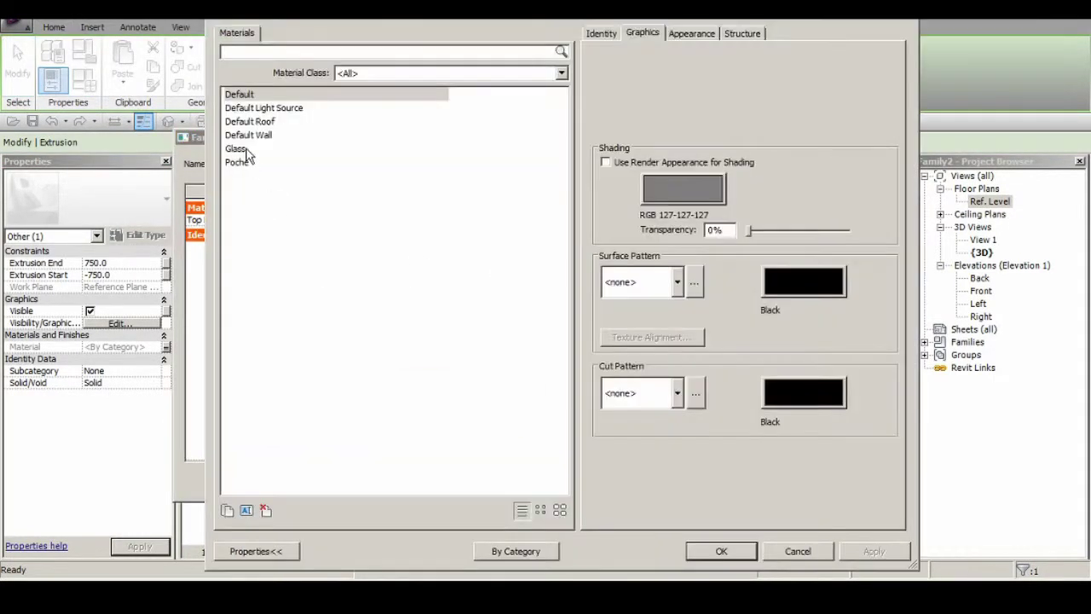
click(236, 148)
click(227, 509)
click(589, 313)
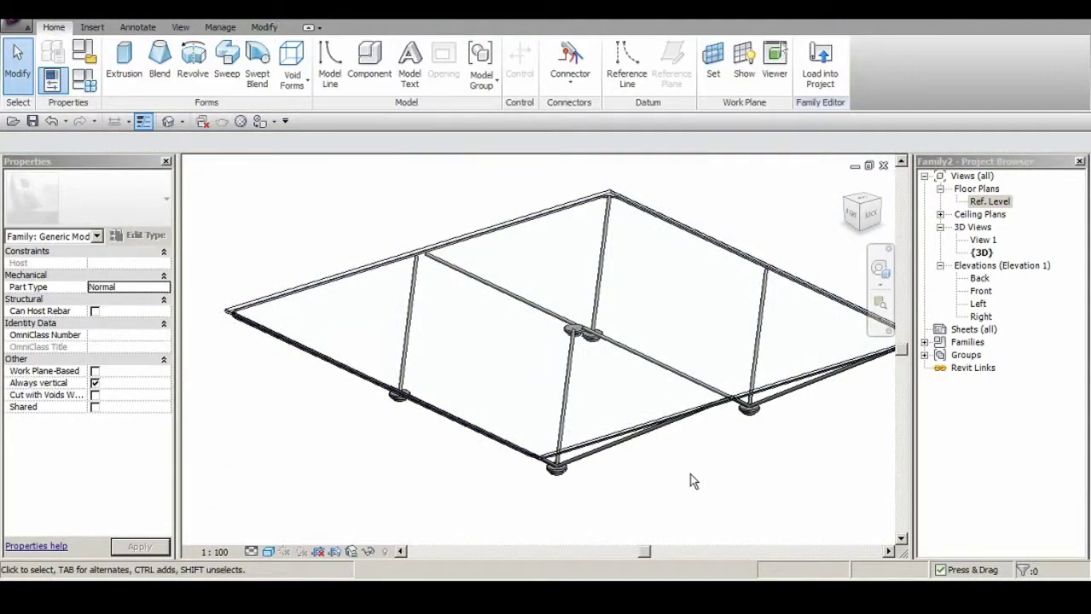
mouse_move(691, 474)
shift+middle_down()
mouse_move(748, 463)
mouse_move(723, 316)
shift+middle_up()
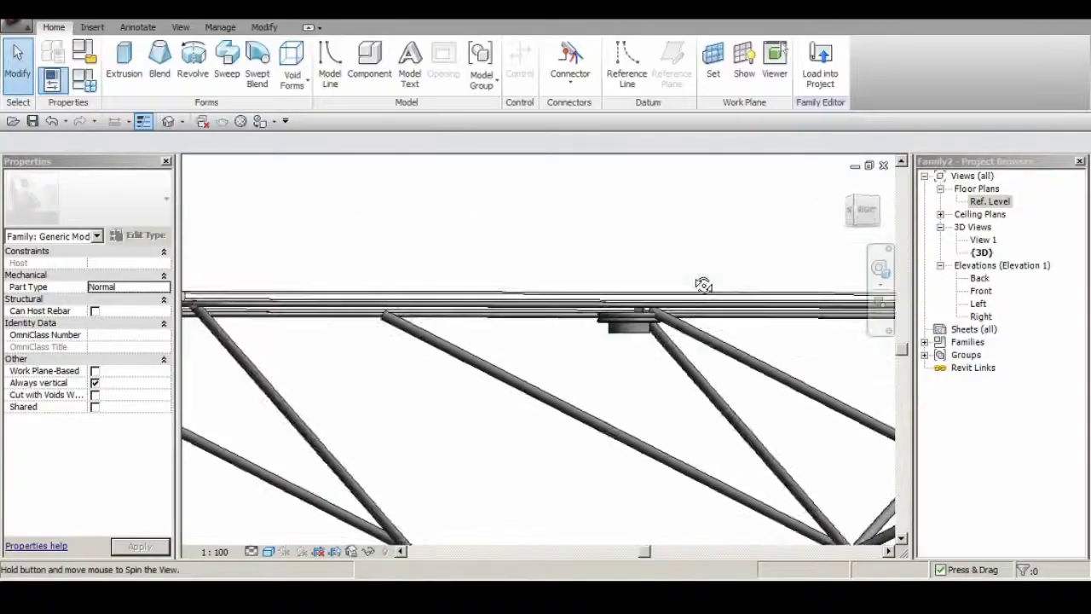
double_click(980, 291)
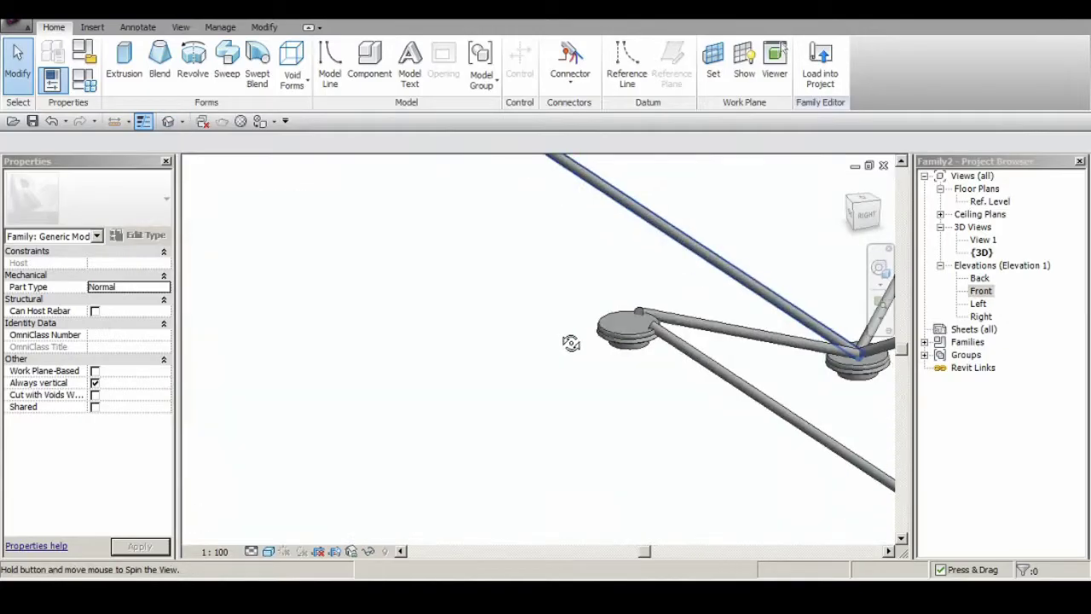
Step: Select and orbit around the rod extrusions to check how they meet the pads
shift+middle_drag(572, 341, 638, 367)
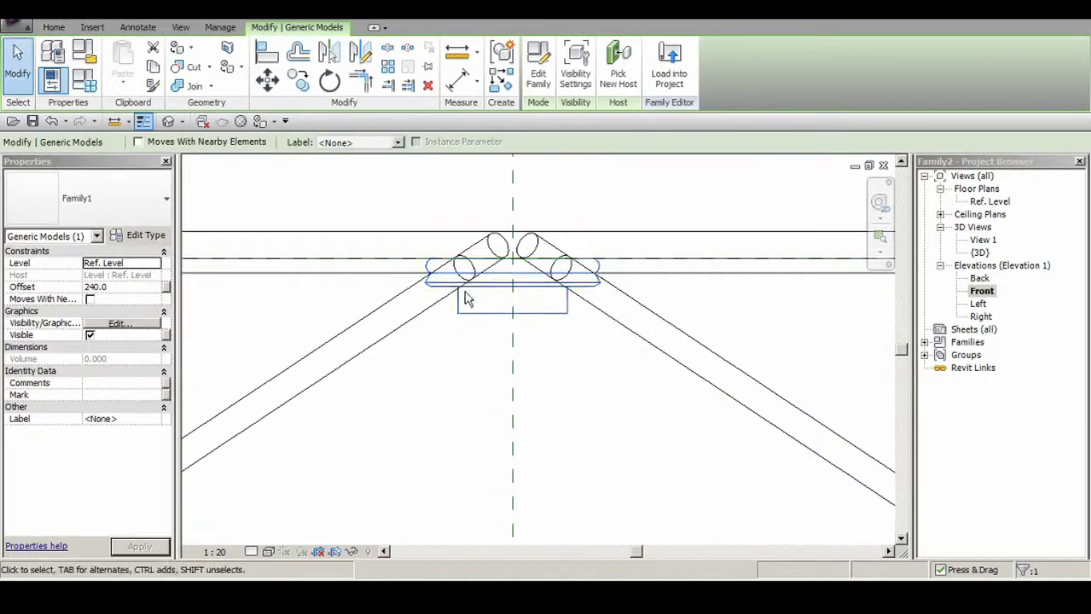
click(673, 373)
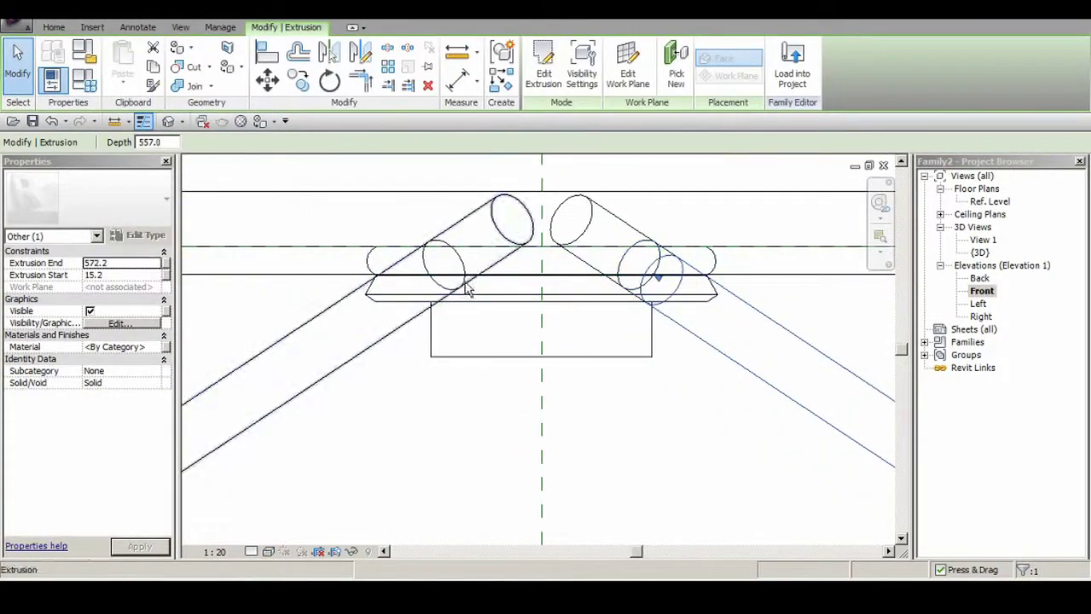
click(504, 375)
mouse_move(503, 375)
shift+middle_down()
mouse_move(583, 295)
mouse_move(512, 338)
shift+middle_up()
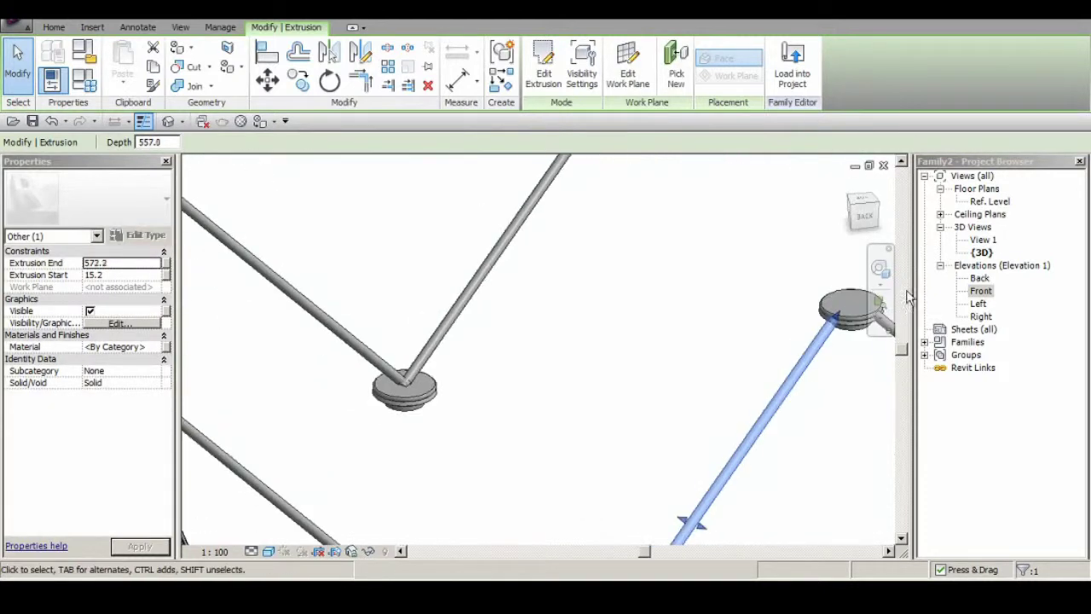
click(512, 338)
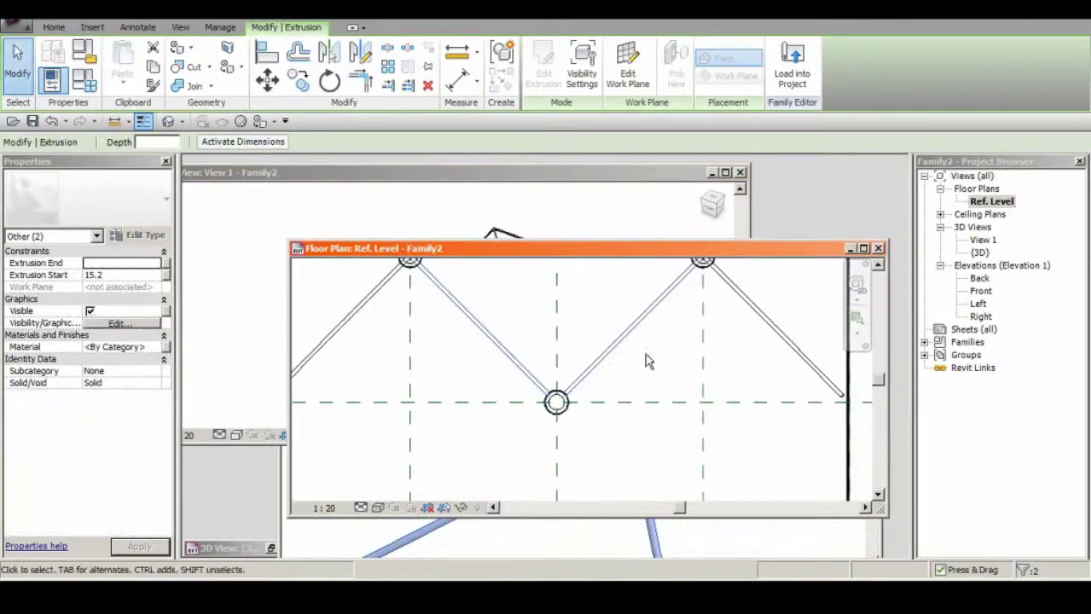
Step: Set category Furniture and open the glass top's appearance: Clear glazing, reflectance 15, two sheets
shift+middle_drag(592, 373, 631, 335)
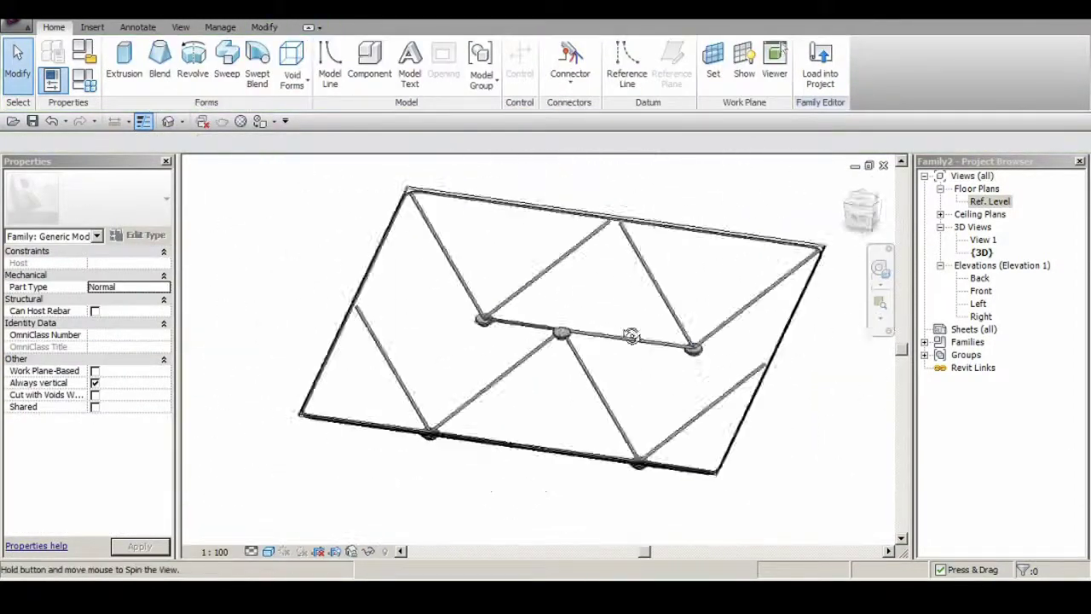
scroll(619, 353, up, 3)
scroll(619, 389, down, 1)
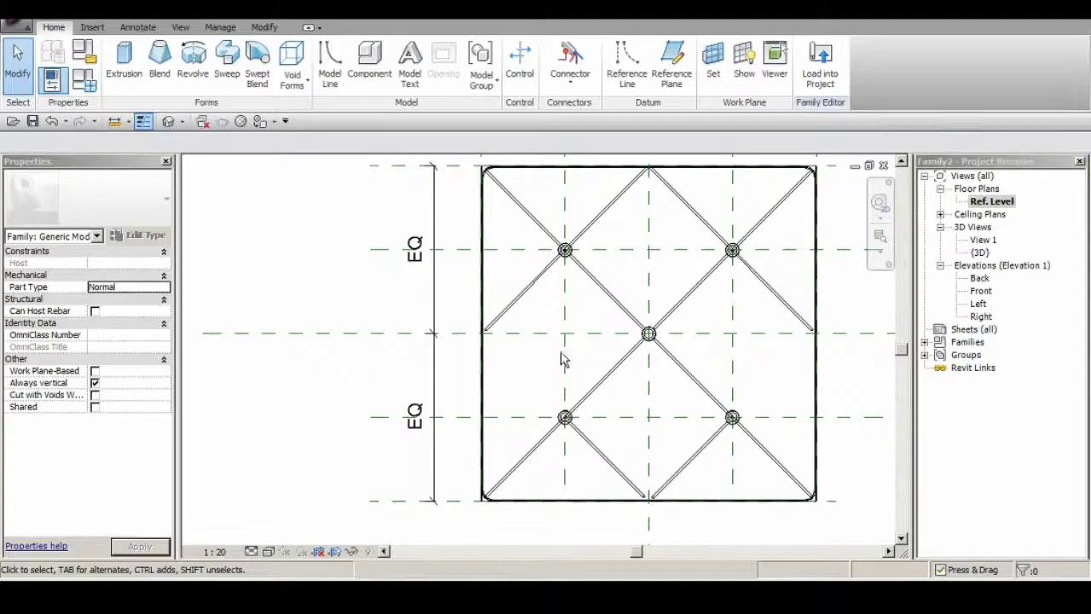
click(646, 333)
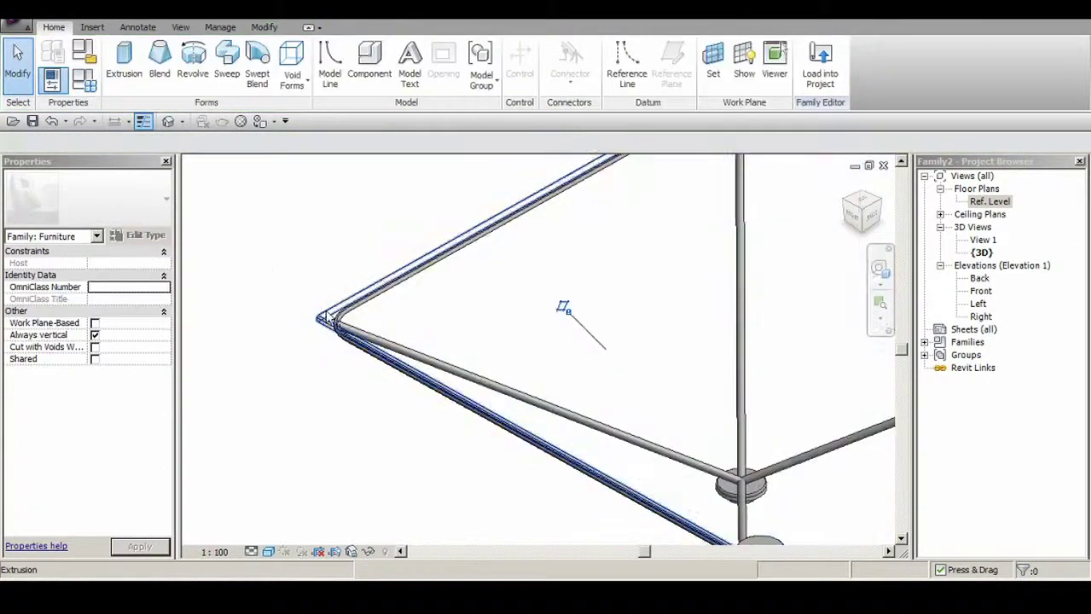
click(562, 310)
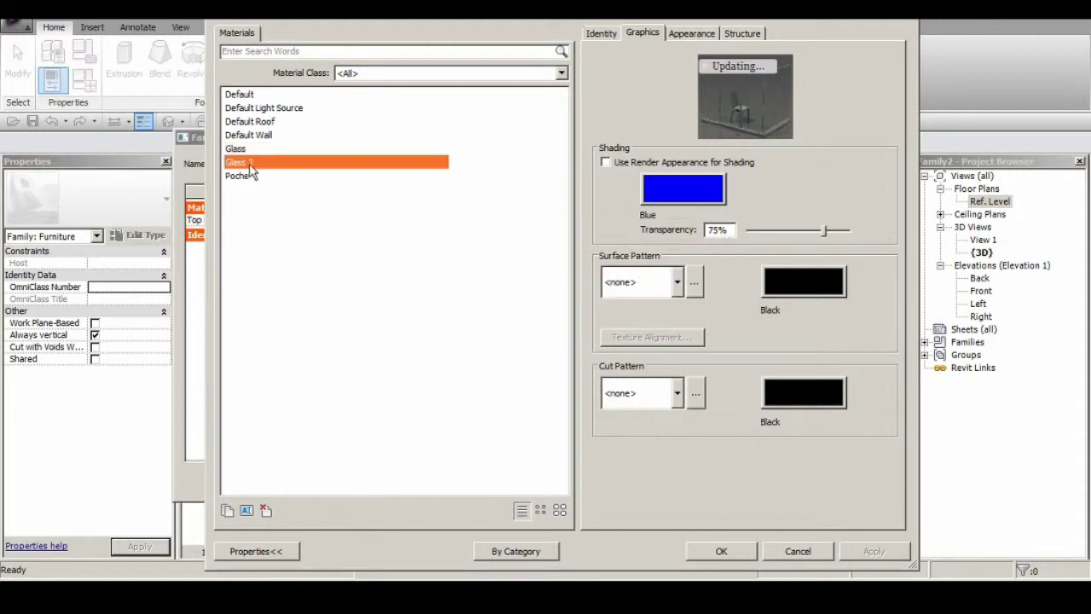
Step: Confirm the glass material and family types, then open the Ref. Level plan
click(721, 551)
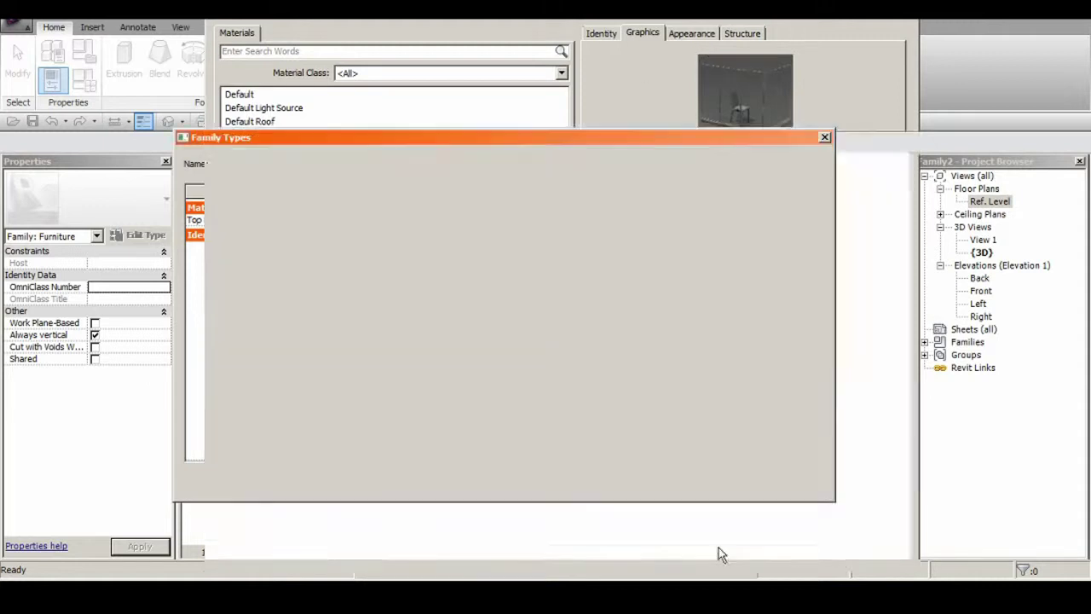
click(541, 480)
double_click(989, 201)
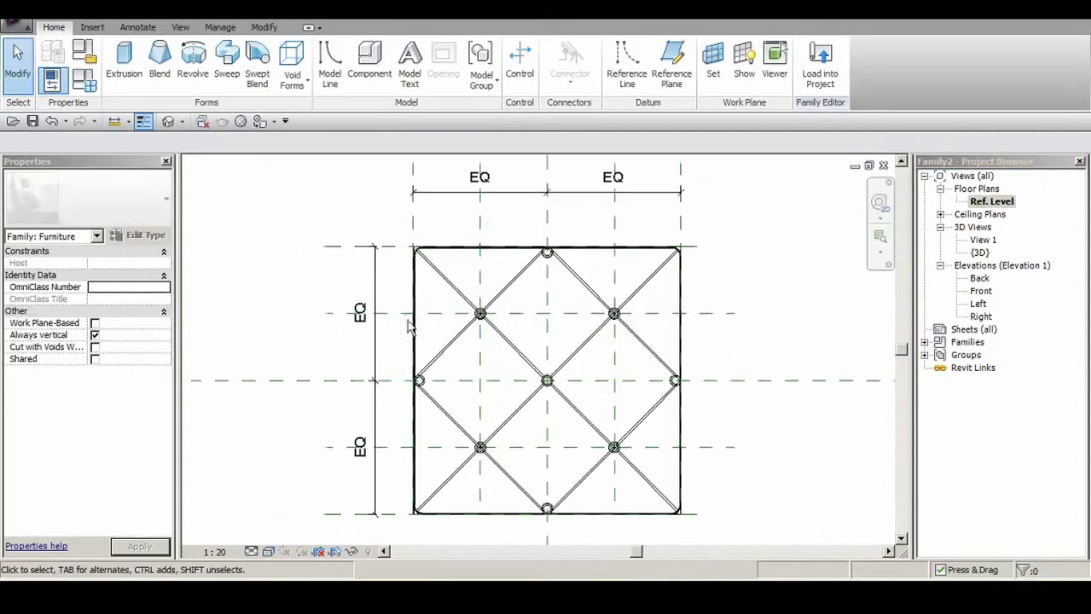
scroll(694, 478, down, 1)
scroll(580, 440, up, 3)
scroll(430, 268, up, 2)
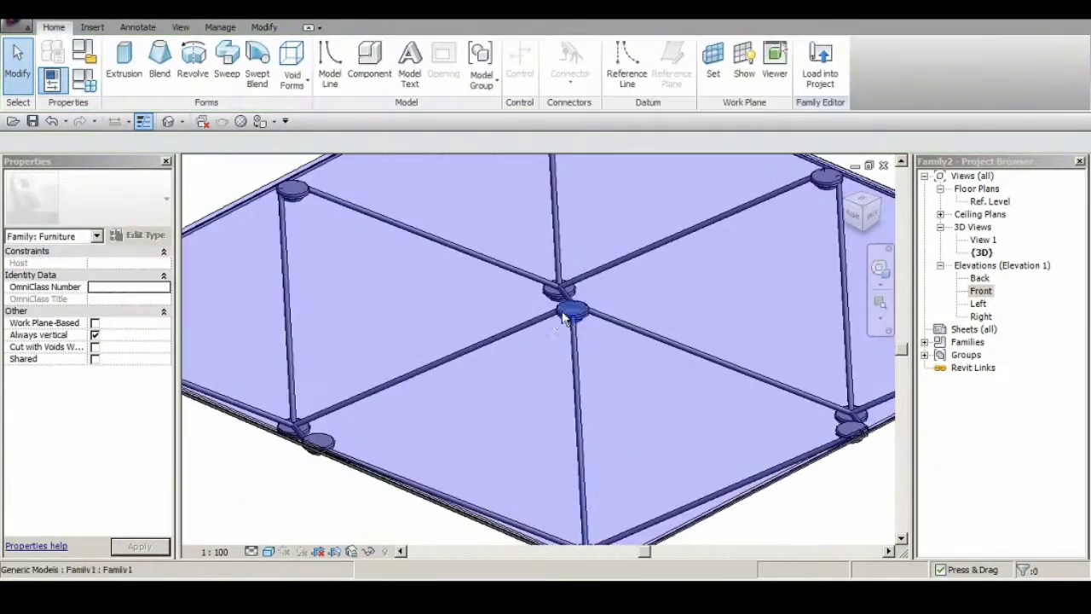
Step: Orbit the 3D view and inspect the table's rod extrusions
mouse_move(621, 332)
shift+middle_down()
mouse_move(511, 399)
mouse_move(580, 419)
shift+middle_up()
click(483, 250)
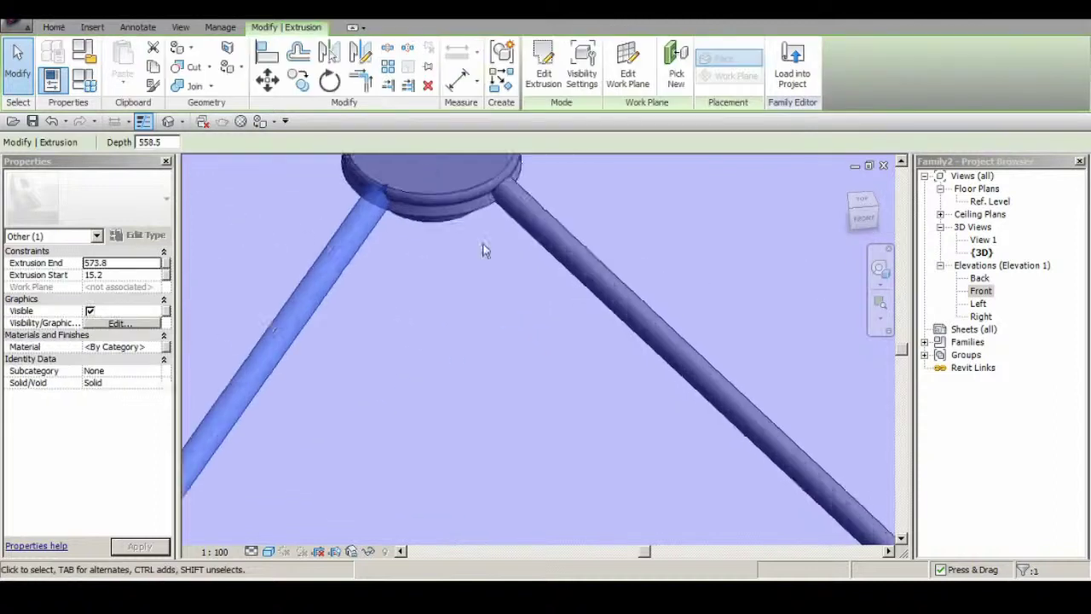
mouse_move(482, 251)
shift+middle_down()
mouse_move(486, 312)
mouse_move(684, 296)
mouse_move(611, 261)
mouse_move(565, 407)
mouse_move(629, 414)
shift+middle_up()
key(Escape)
click(685, 296)
key(Escape)
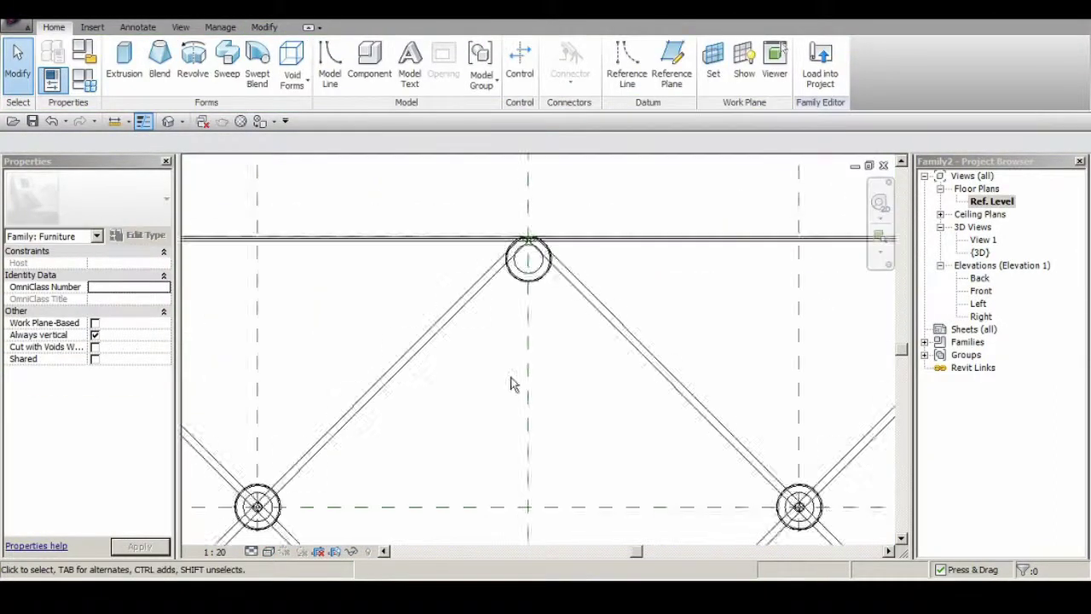
scroll(510, 383, down, 3)
scroll(564, 339, down, 2)
Step: Switch the view's visual style to Realistic and check a rod in the plan
click(267, 550)
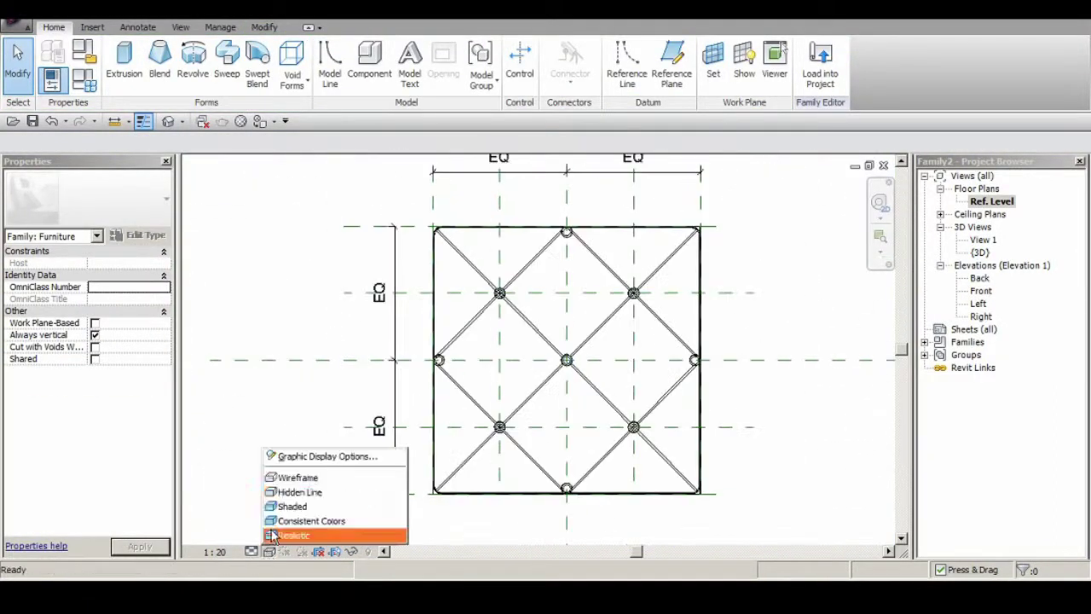
click(365, 538)
scroll(583, 357, up, 2)
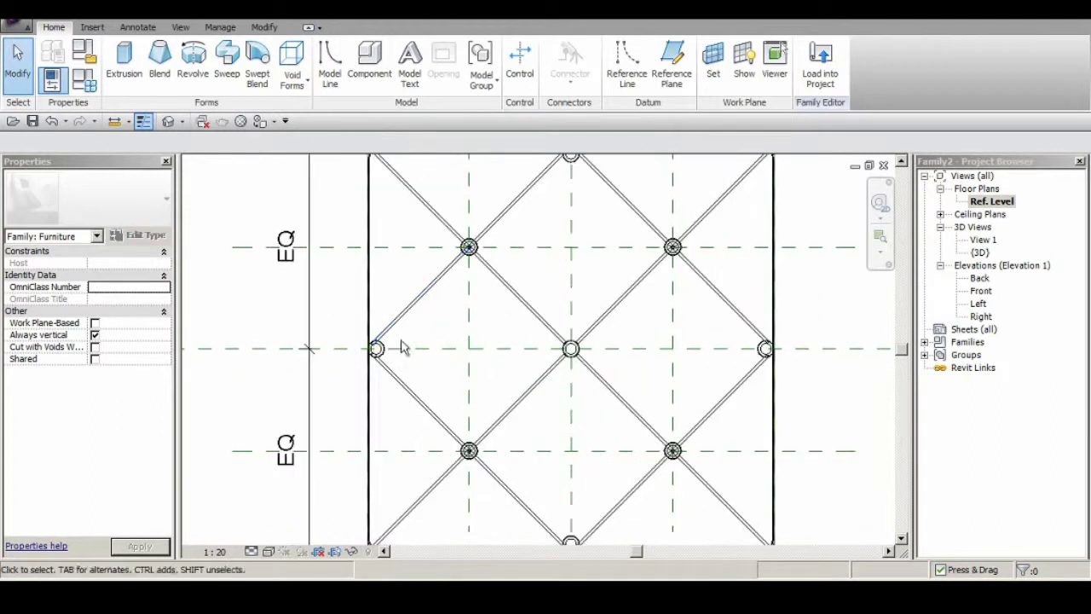
scroll(402, 347, up, 4)
click(480, 336)
key(Escape)
scroll(395, 331, down, 6)
scroll(395, 331, up, 2)
Step: Make all pad instances visible only at Fine detail level
right_click(397, 319)
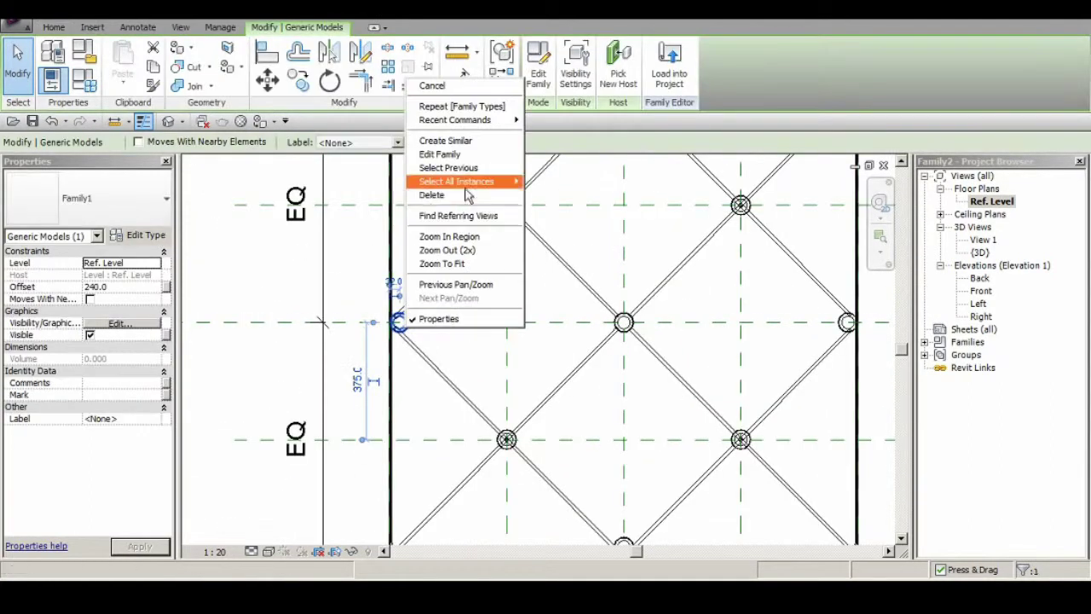
click(463, 179)
click(576, 74)
mouse_move(498, 195)
mouse_down()
mouse_move(711, 195)
mouse_move(521, 195)
mouse_up()
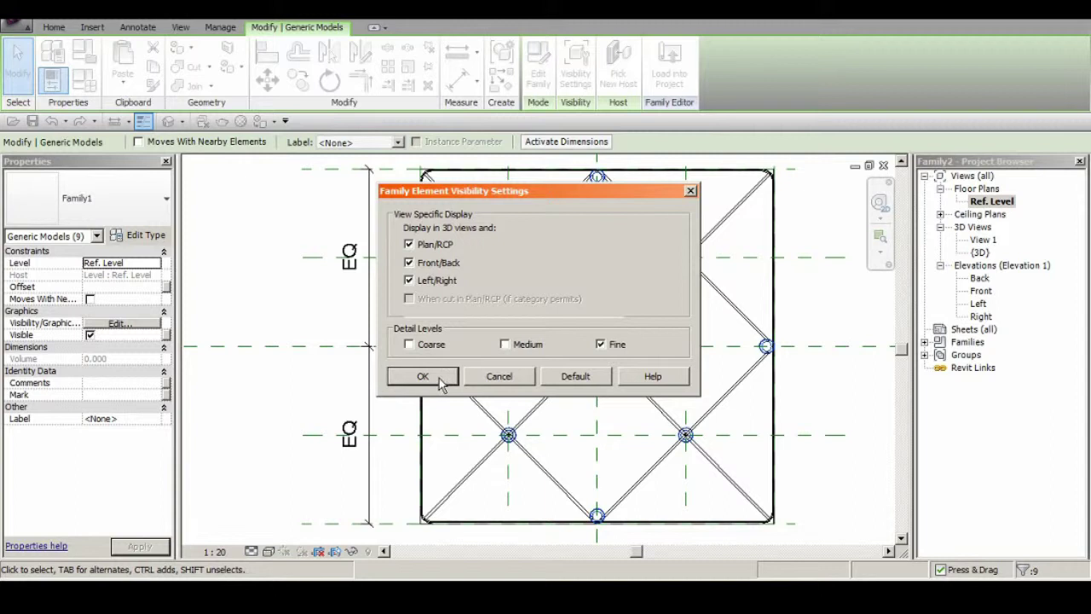
click(447, 380)
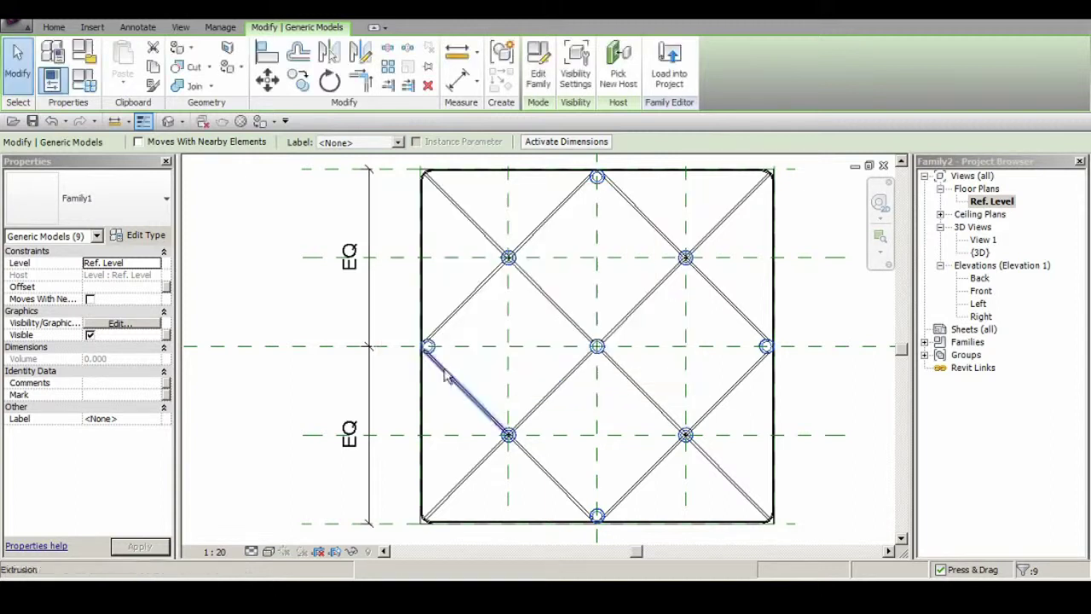
scroll(444, 359, up, 2)
Step: Make the selected rods show only at Fine detail, hiding them at Coarse and Medium
click(461, 439)
scroll(602, 389, up, 1)
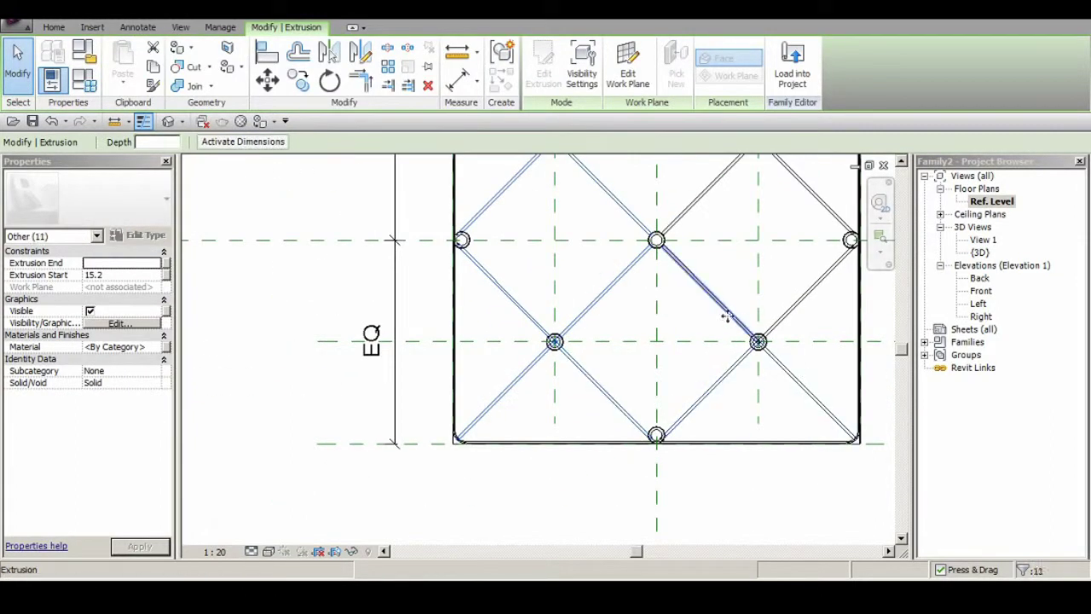
scroll(727, 316, down, 1)
scroll(585, 349, down, 1)
click(582, 63)
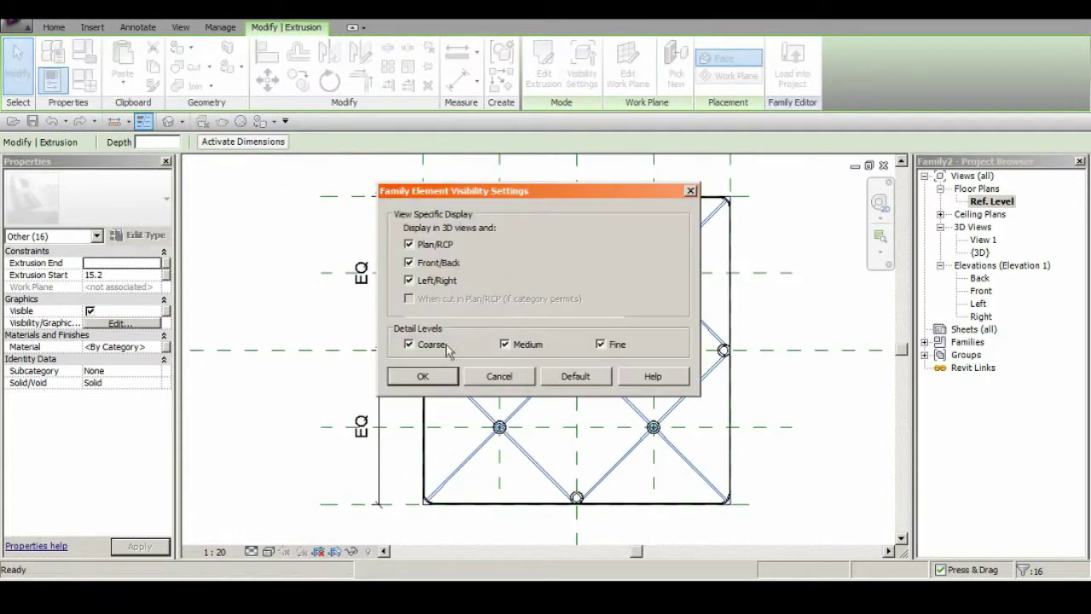
click(449, 345)
click(505, 344)
click(396, 376)
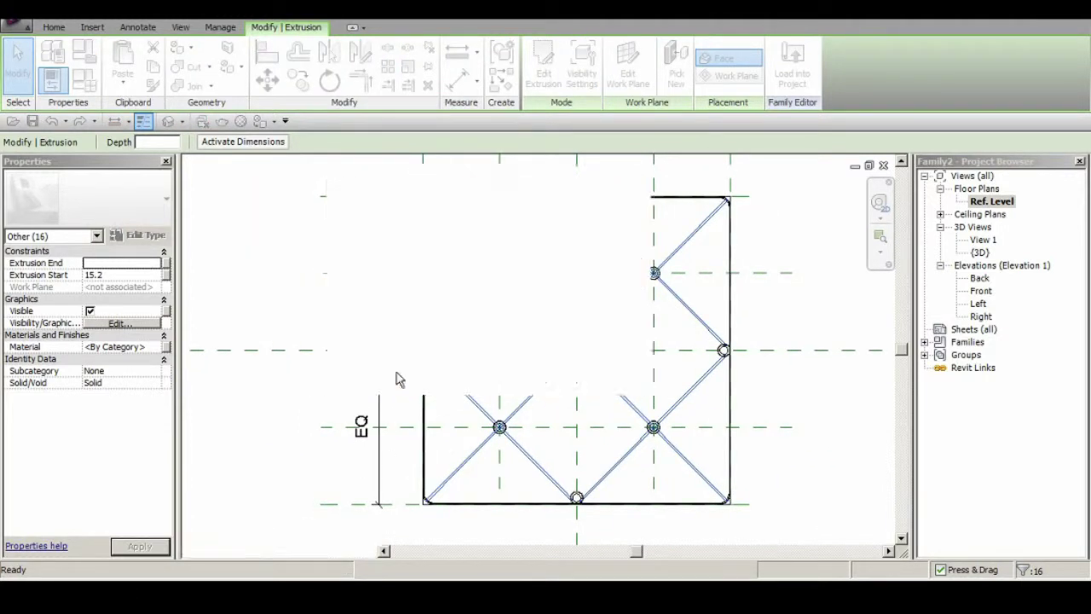
key(Escape)
scroll(546, 350, down, 1)
scroll(213, 214, up, 1)
Step: Begin Save As from the application menu to save the family under a new name
click(15, 26)
click(115, 160)
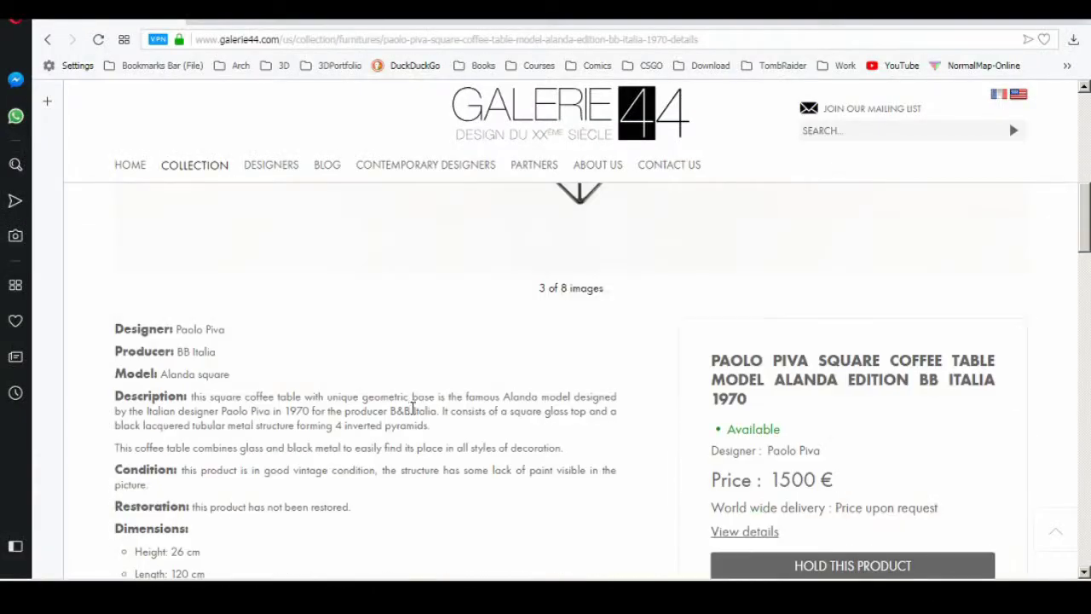
scroll(232, 474, down, 1)
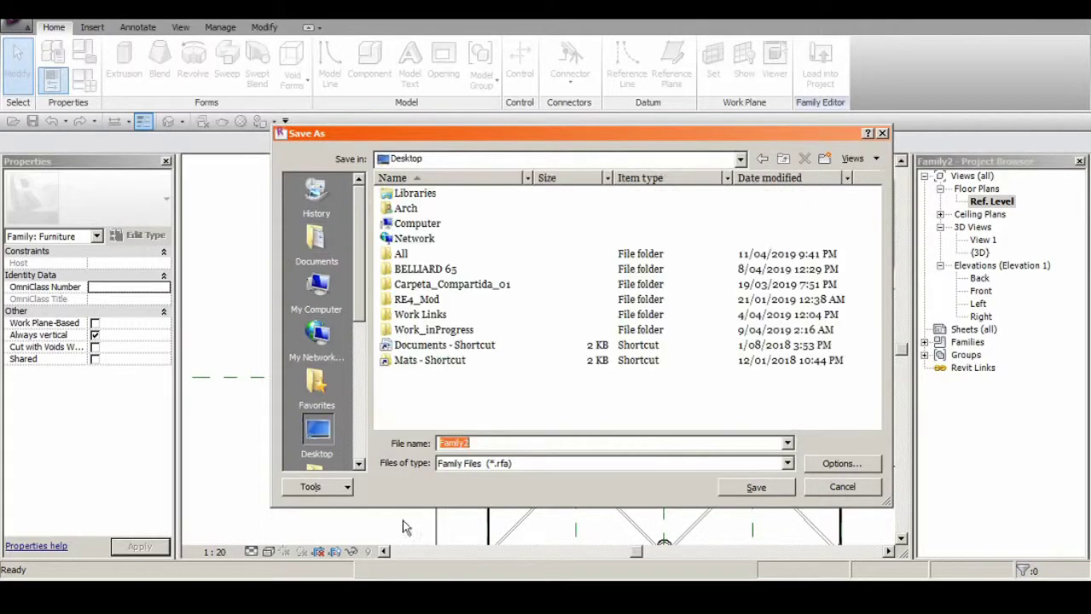
Step: Name the file Paolo_PivaSquare_Cofee Table, check Options, and save it to the Desktop
scroll(609, 398, up, 5)
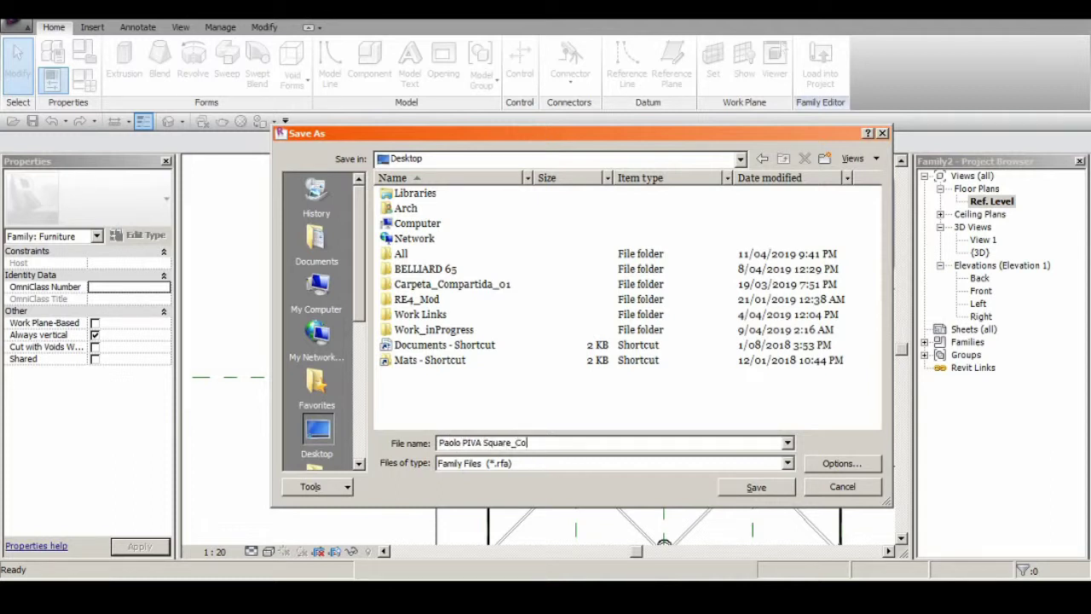
text(ble)
click(842, 463)
click(770, 397)
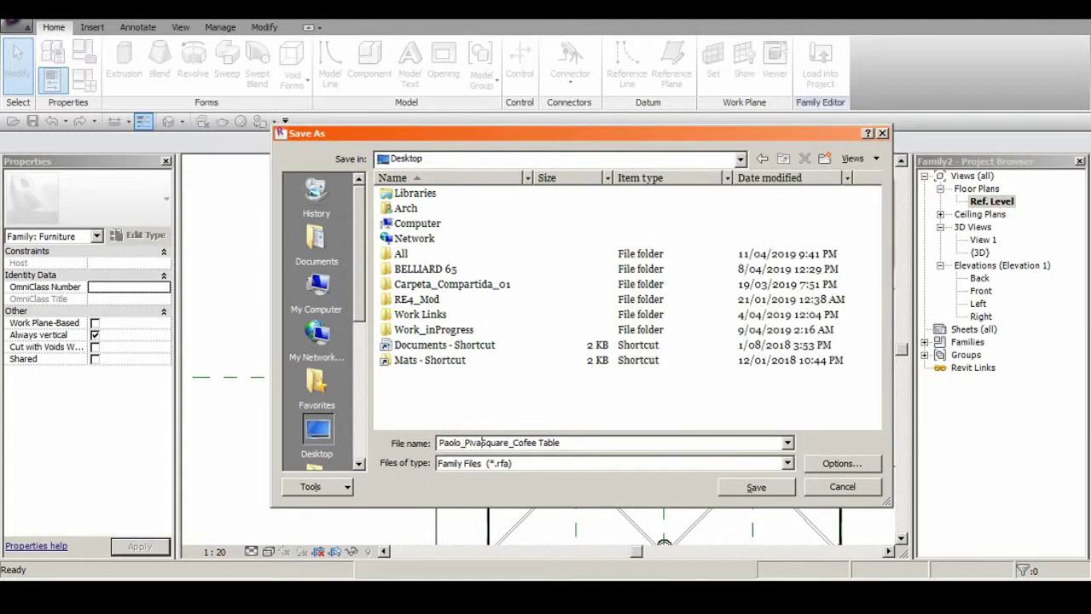
click(755, 486)
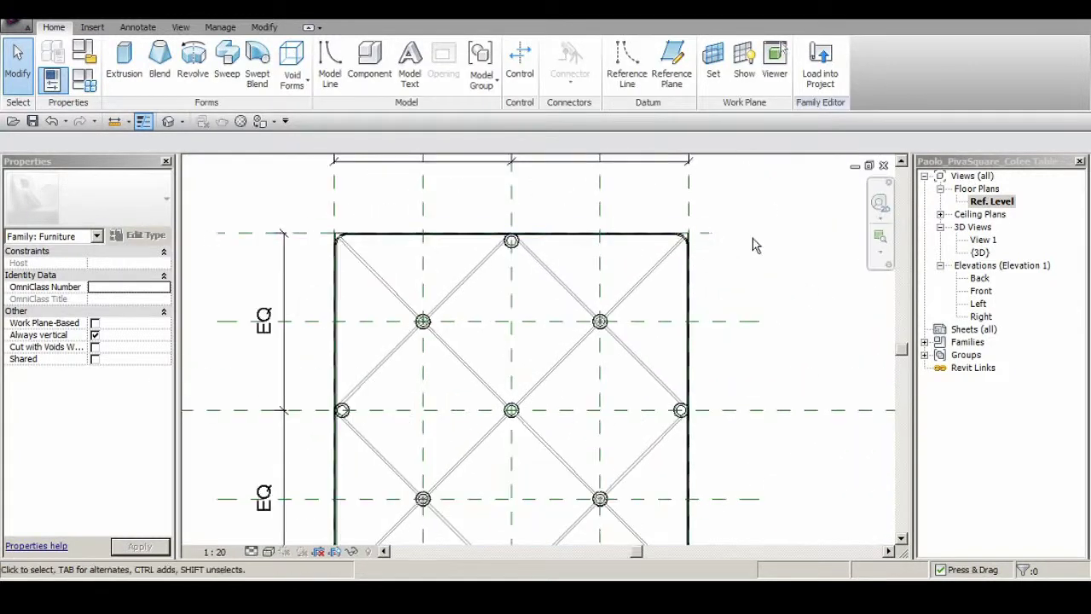
Step: Confirm the selection's visibility settings and set the project 3D view's detail level to Fine
click(756, 236)
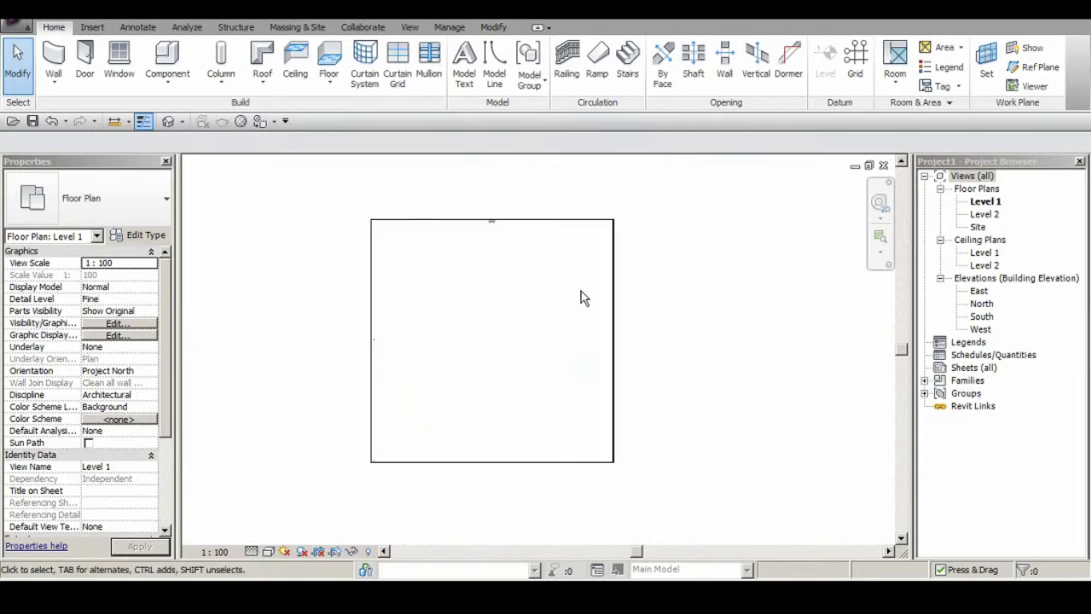
scroll(583, 298, up, 2)
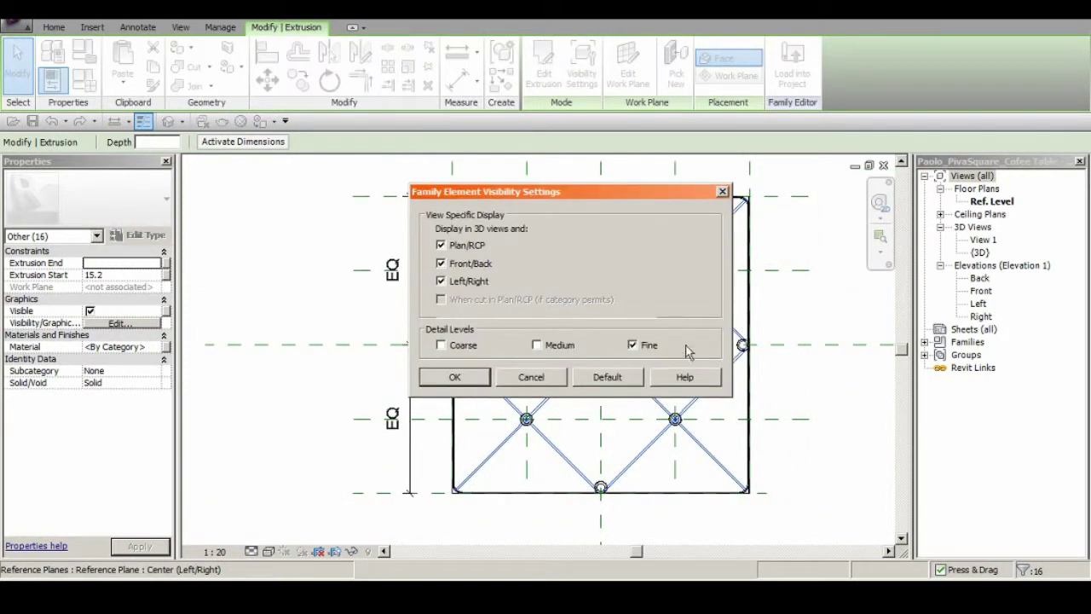
click(529, 380)
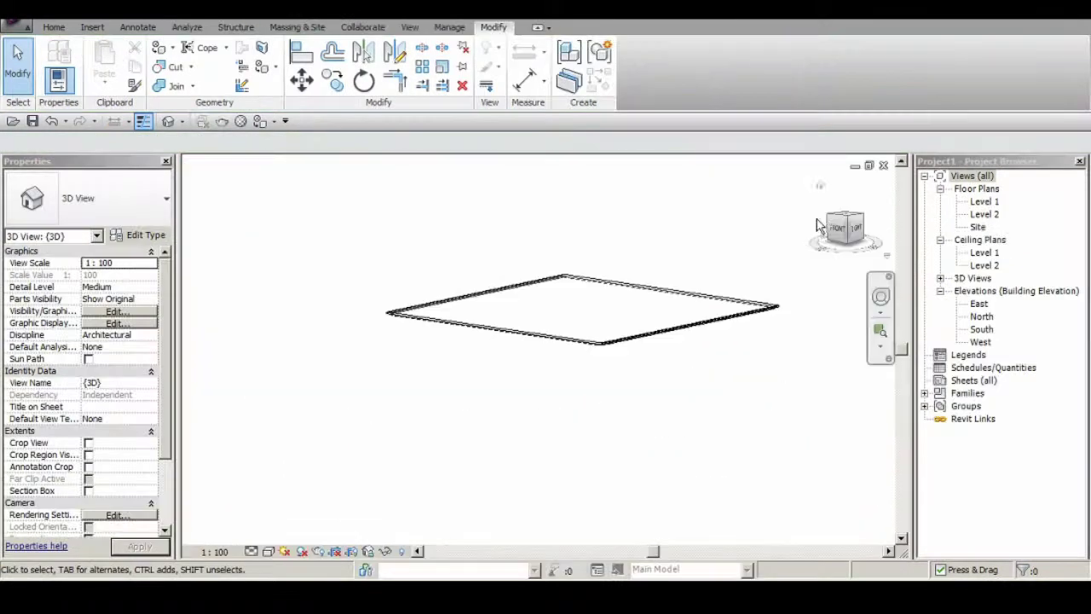
shift+middle_drag(601, 489, 628, 407)
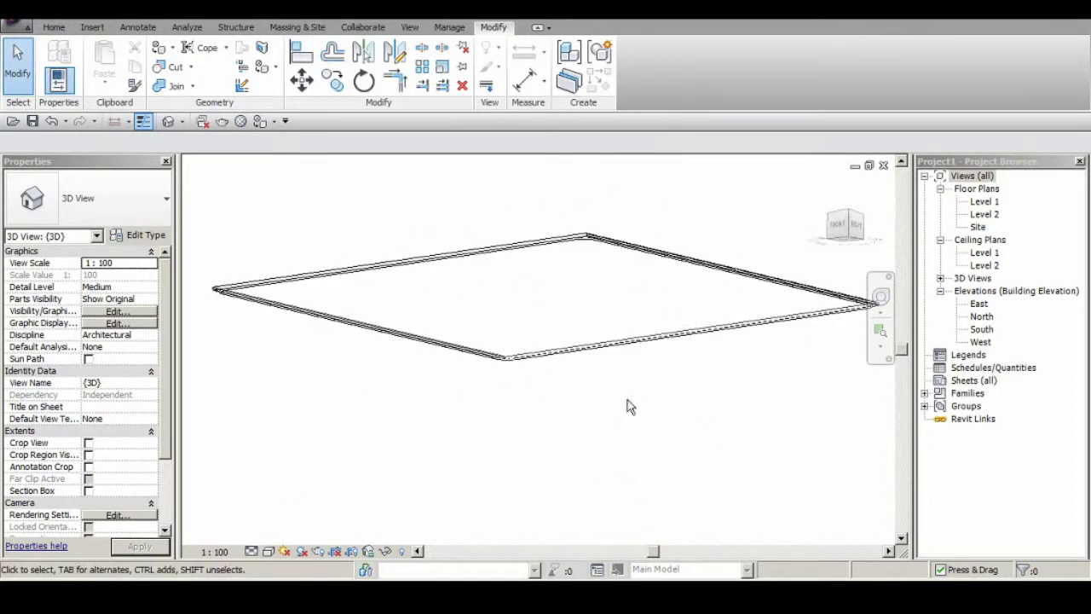
click(269, 535)
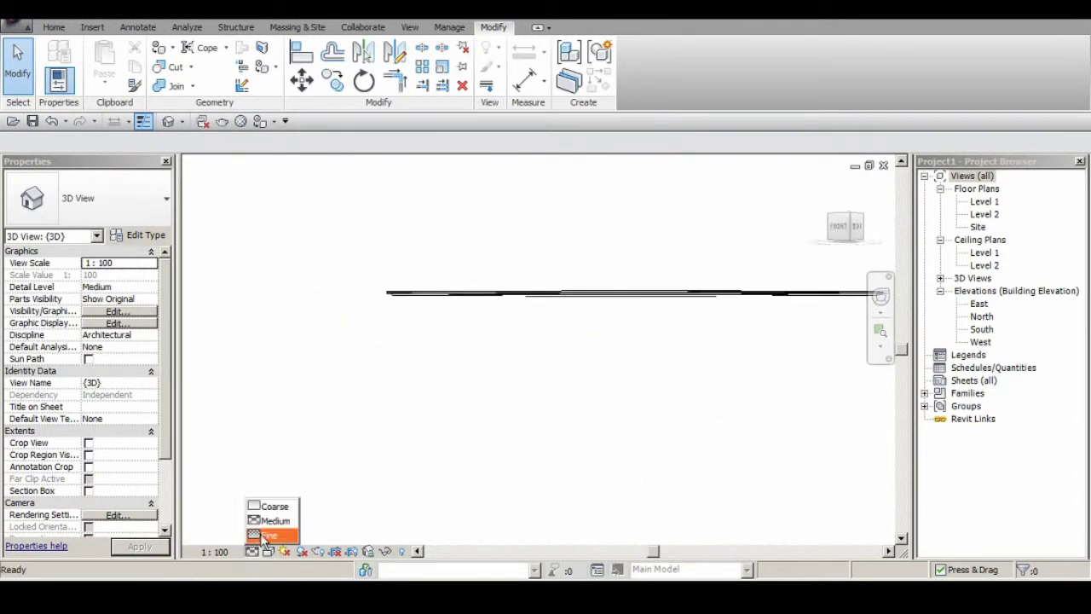
click(267, 536)
shift+middle_drag(461, 478, 486, 435)
Step: Edit the family, make three rods hidden in plan but shown at all detail levels, and load it
double_click(634, 305)
scroll(638, 341, up, 4)
click(518, 336)
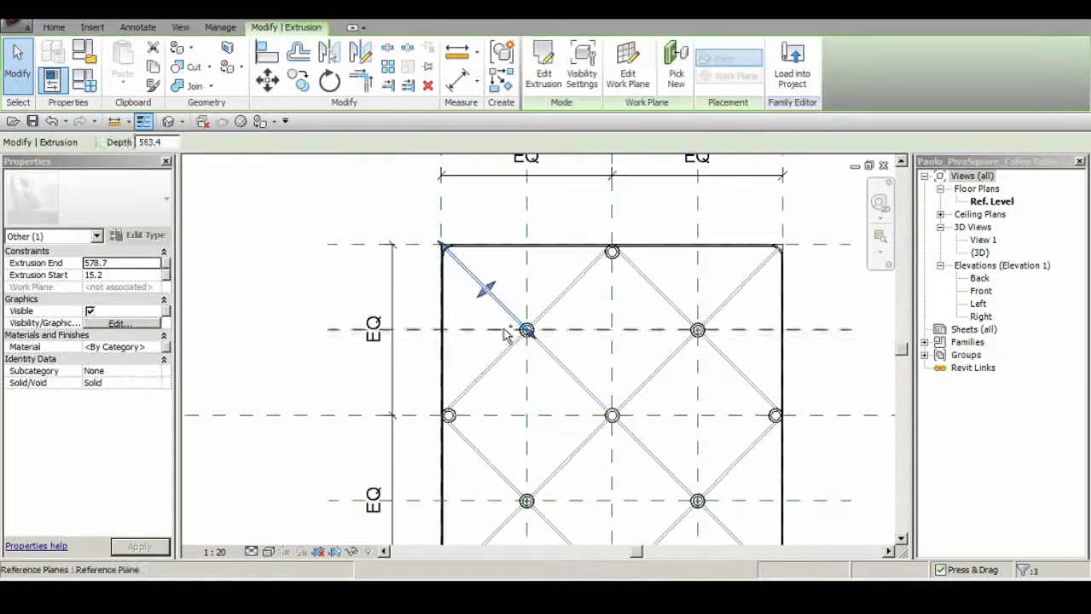
ctrl+click(646, 439)
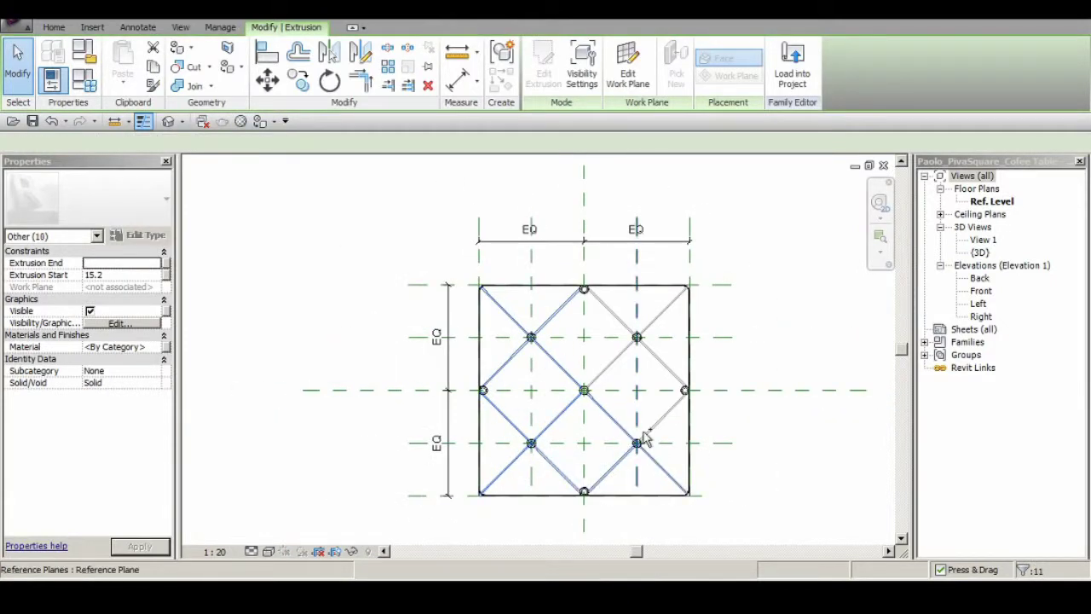
ctrl+click(612, 322)
click(583, 64)
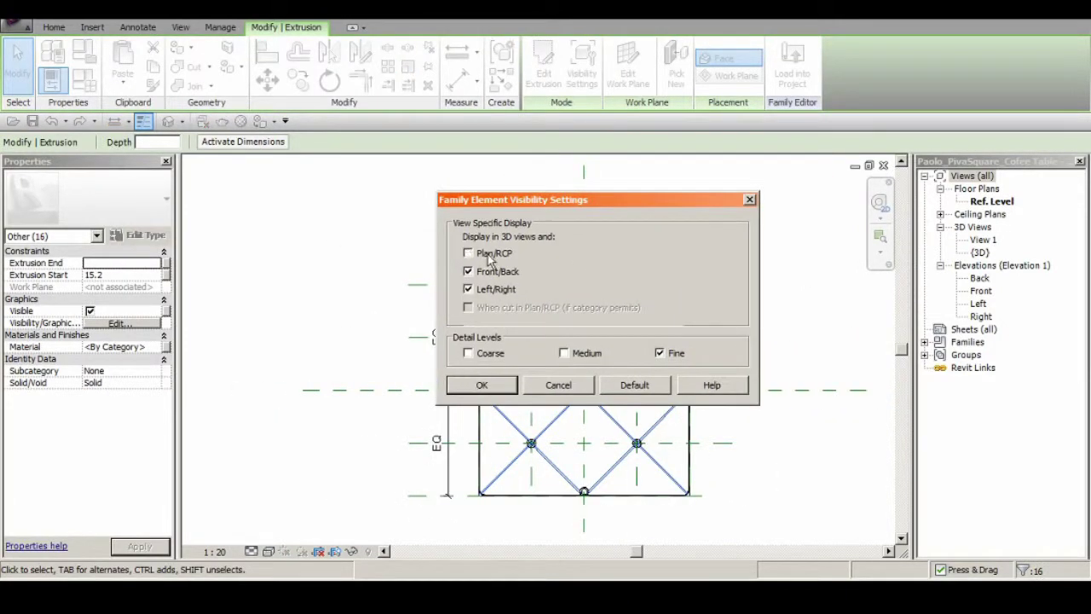
mouse_move(550, 199)
mouse_down()
mouse_move(575, 202)
mouse_move(544, 204)
mouse_up()
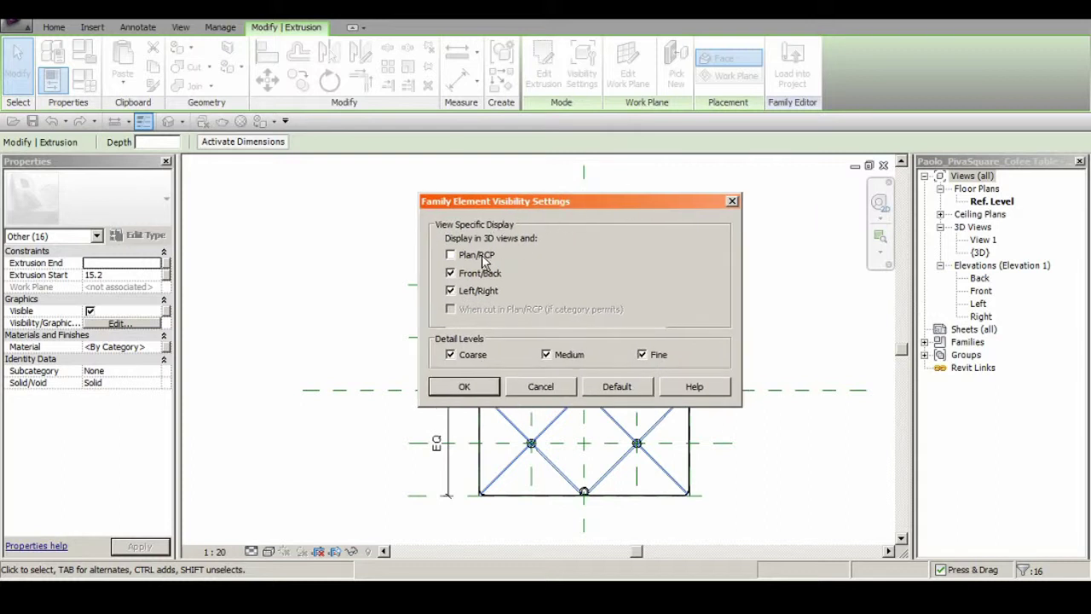
click(464, 386)
click(793, 68)
Step: Confirm reloading the family and zoom the Level 1 plan to fit the table
click(555, 415)
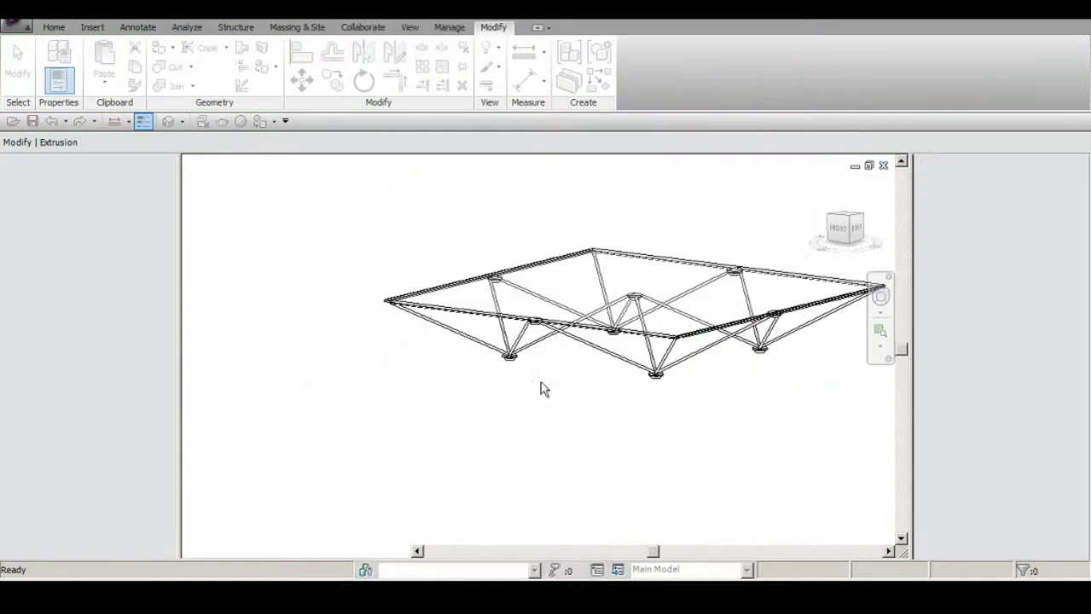
double_click(986, 202)
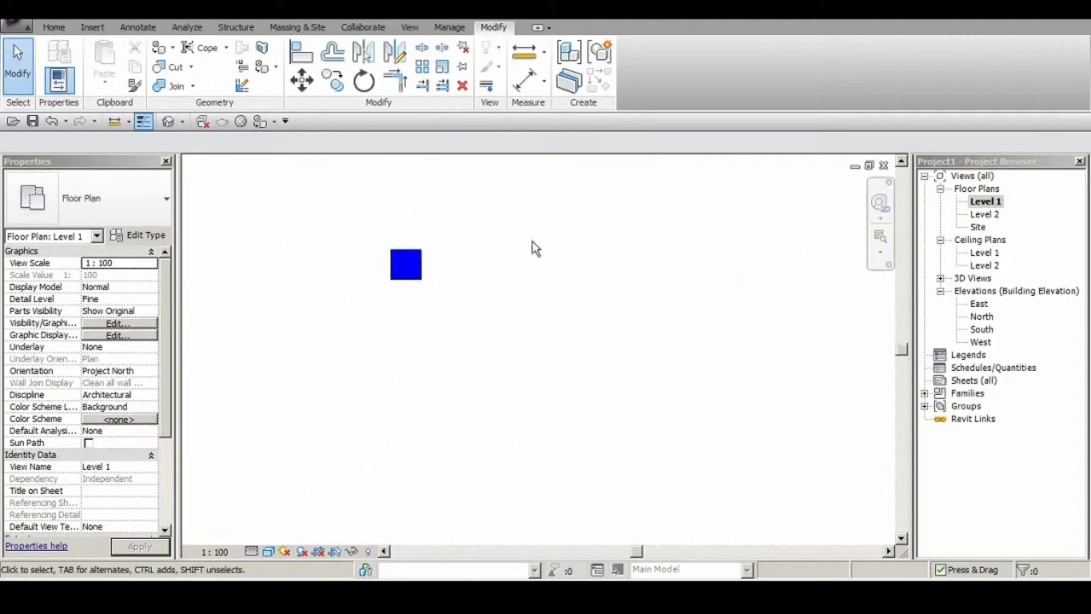
key(z)
key(f)
middle_drag(604, 305, 595, 320)
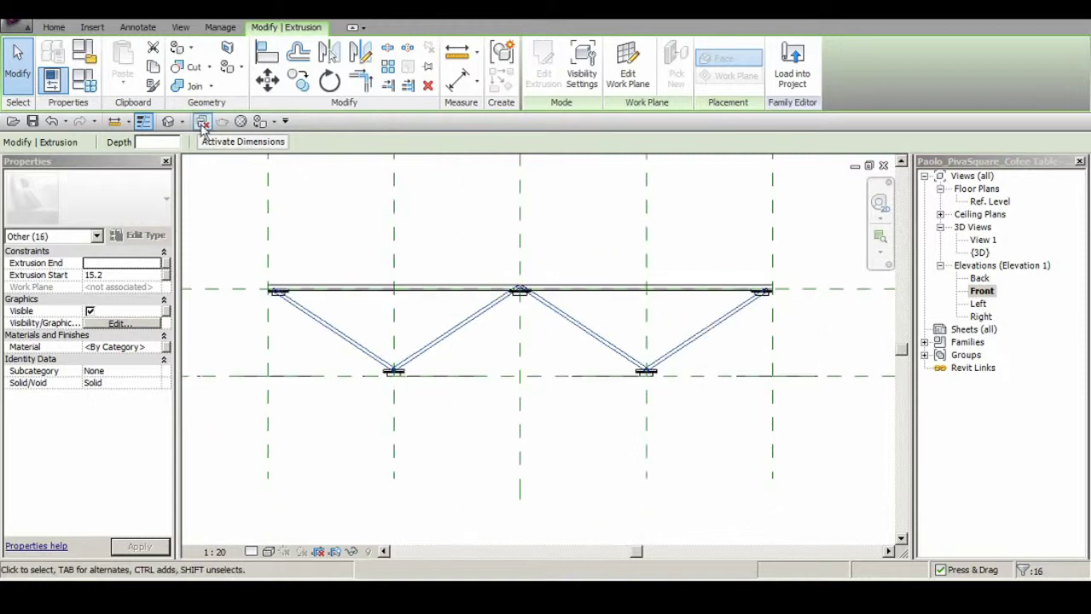
Step: Make the left leg visible in all views and detail levels, then reload, overwriting the family
mouse_move(648, 341)
shift+middle_down()
mouse_move(676, 325)
mouse_move(468, 298)
shift+middle_up()
click(468, 298)
mouse_move(719, 317)
shift+middle_down()
mouse_move(773, 313)
mouse_move(585, 305)
shift+middle_up()
click(583, 73)
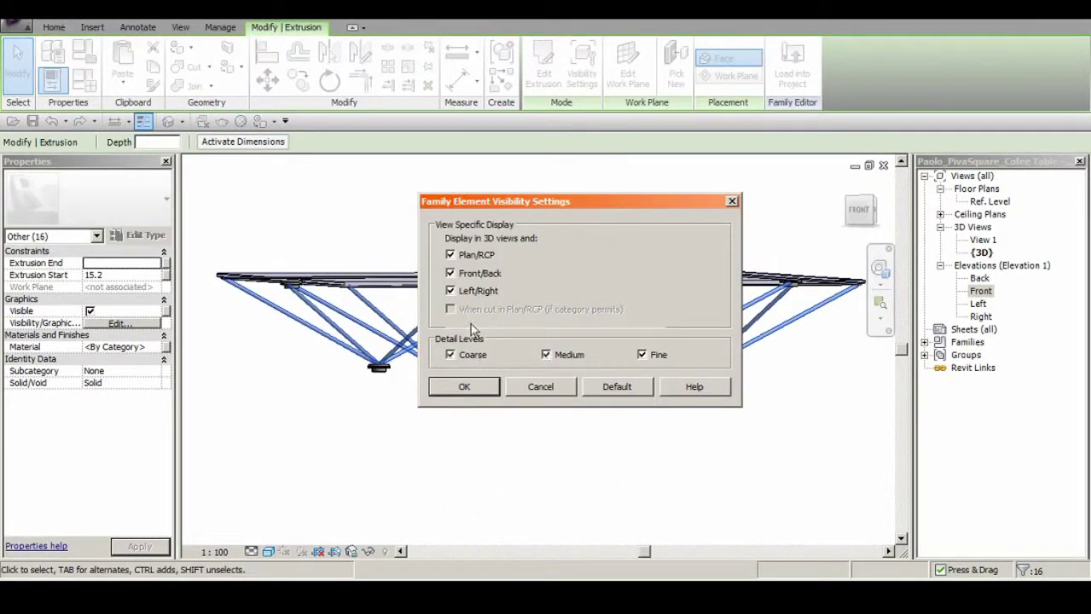
click(463, 386)
click(792, 72)
click(499, 264)
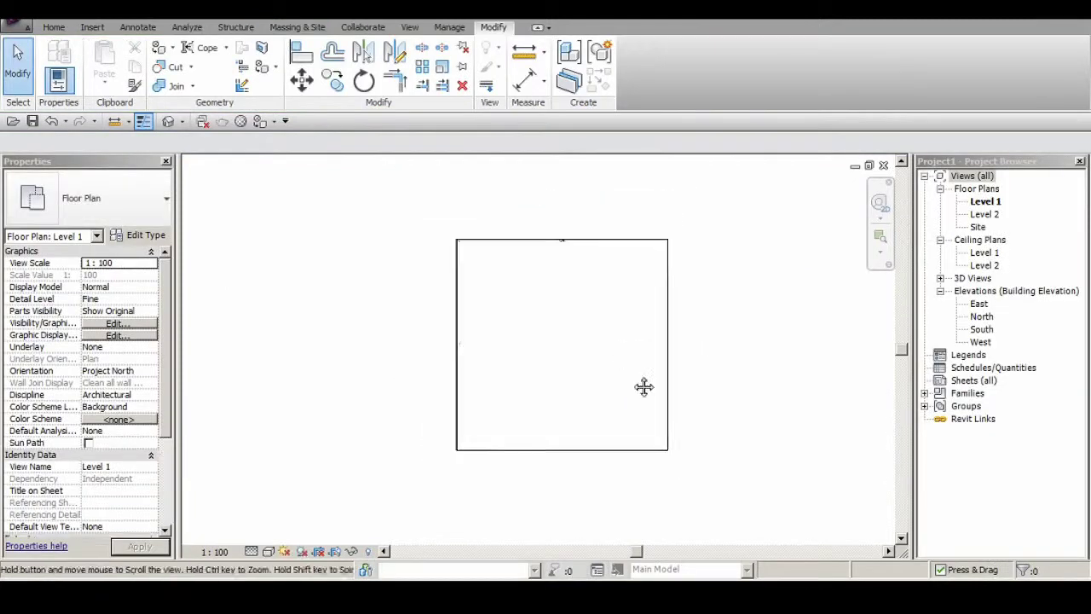
Step: Edit the placed table's family again and reload it into the open project
scroll(657, 316, up, 2)
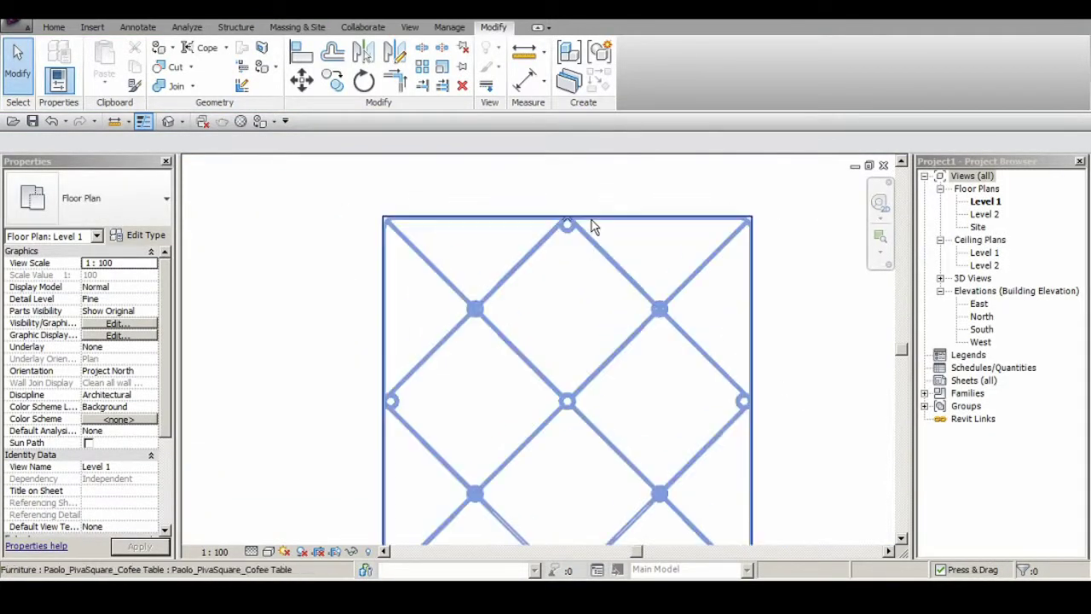
double_click(658, 316)
scroll(603, 282, up, 3)
scroll(587, 280, up, 3)
click(587, 280)
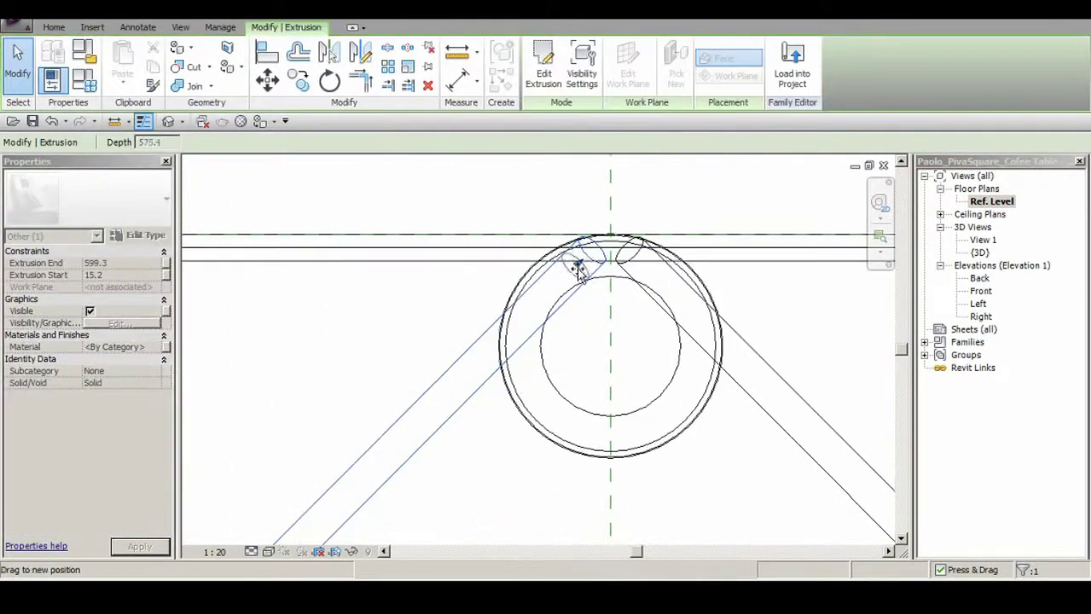
click(792, 72)
click(557, 413)
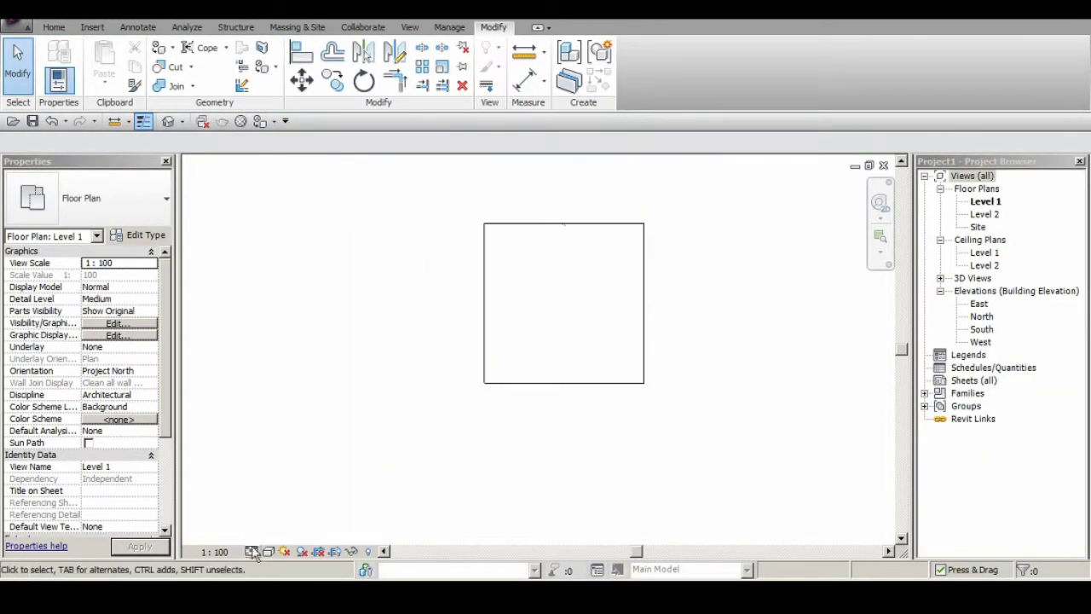
Step: Switch to the project 3D view with the 3D shortcut and change its detail level
key(3)
key(d)
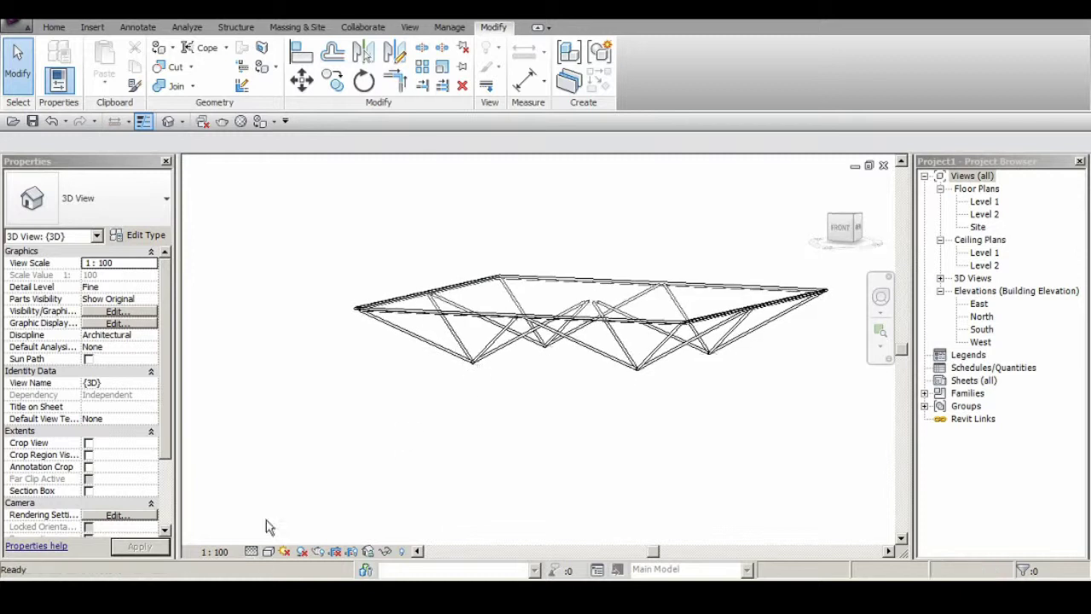
mouse_move(266, 520)
shift+middle_down()
mouse_move(503, 362)
mouse_move(584, 353)
shift+middle_up()
click(251, 552)
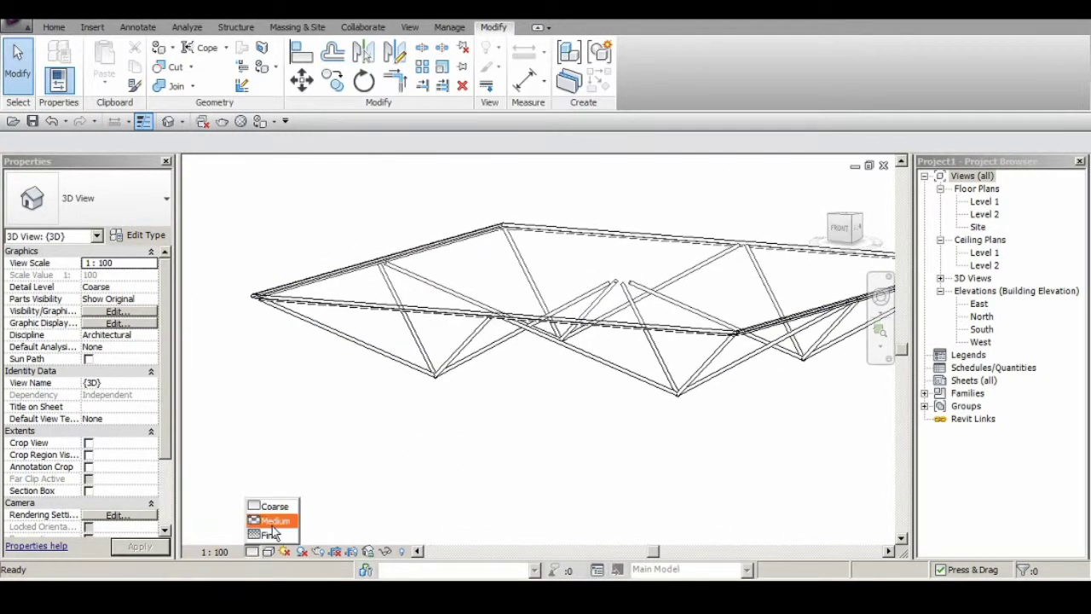
click(266, 527)
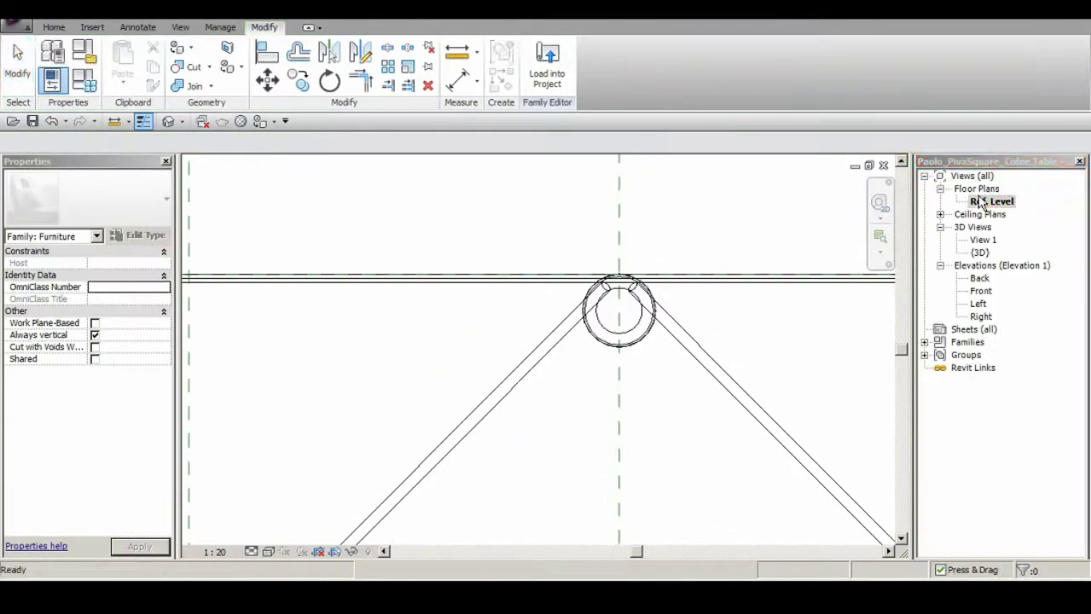
Step: Turn on Coarse and Medium visibility for the selected table parts and confirm
right_click(635, 320)
click(694, 225)
click(555, 357)
click(451, 355)
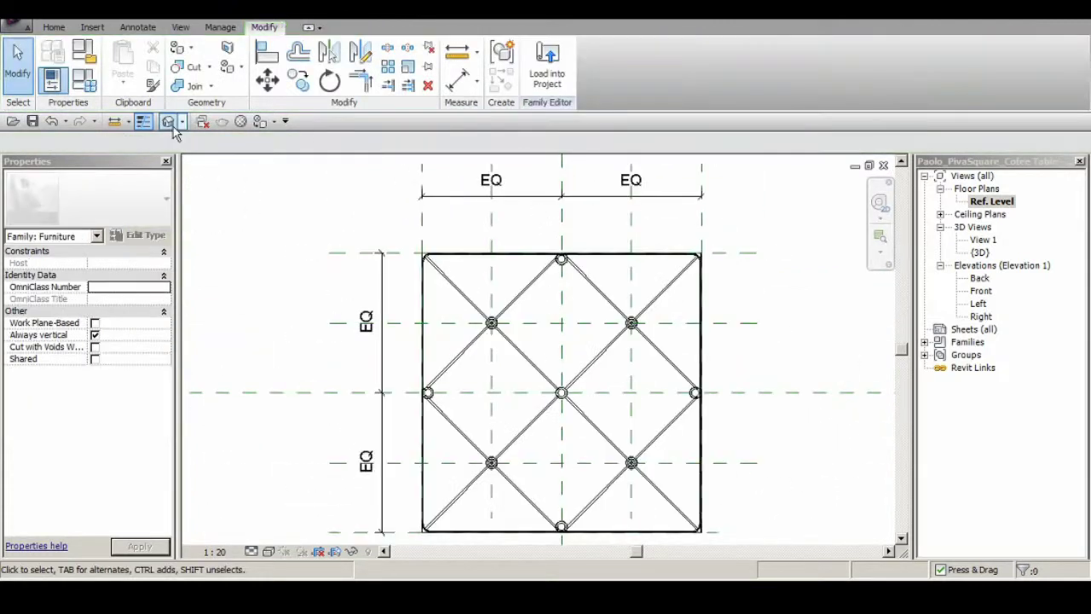
middle_drag(784, 270, 822, 245)
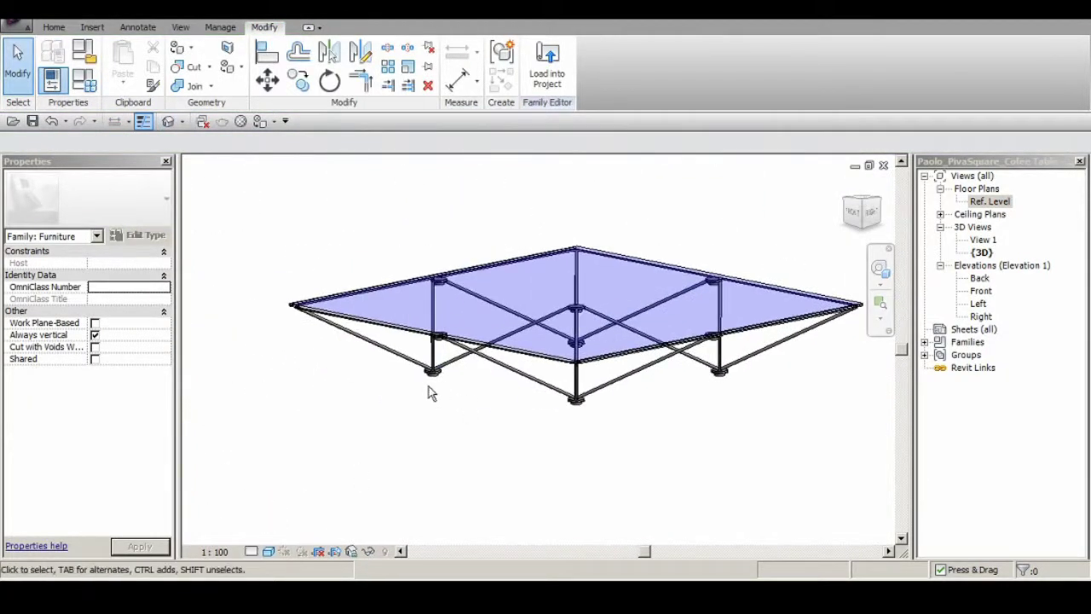
click(576, 72)
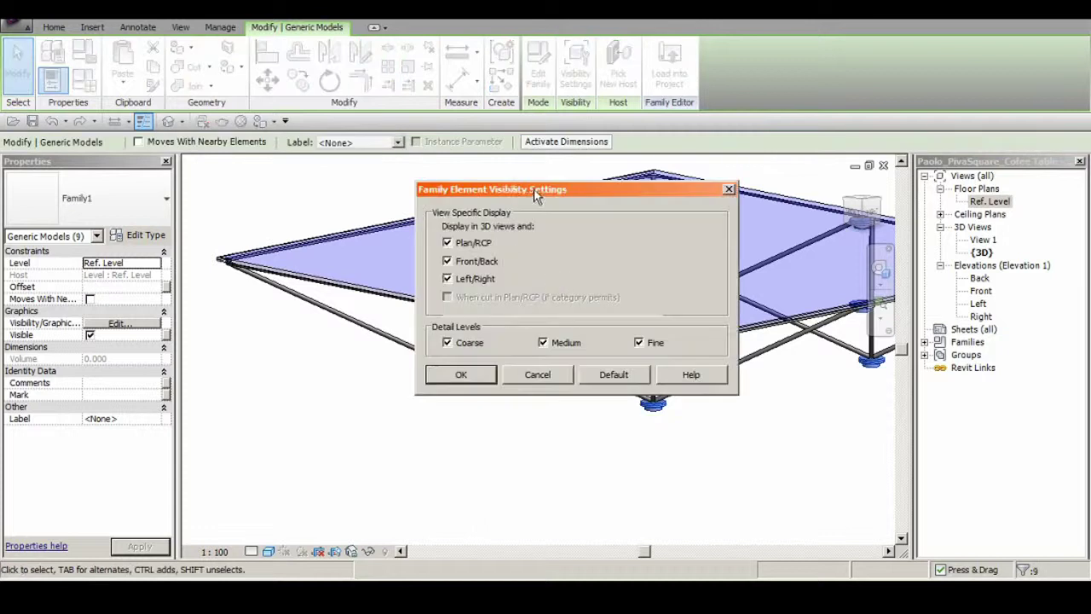
drag(534, 189, 373, 186)
click(305, 374)
click(370, 434)
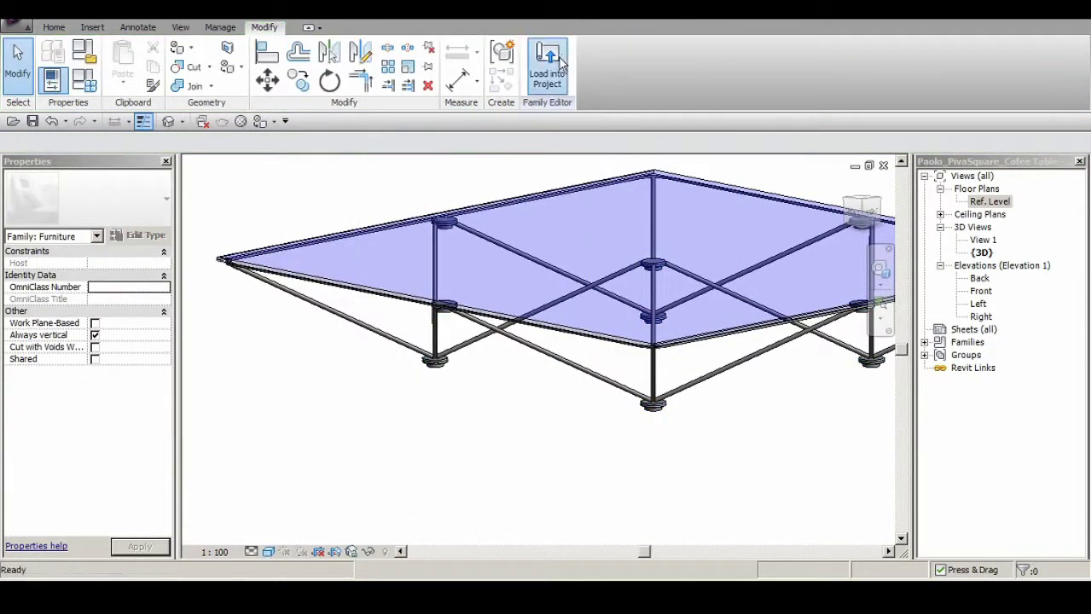
Step: Load the family into the project, then reopen the placed coffee table's family in 3D
click(561, 61)
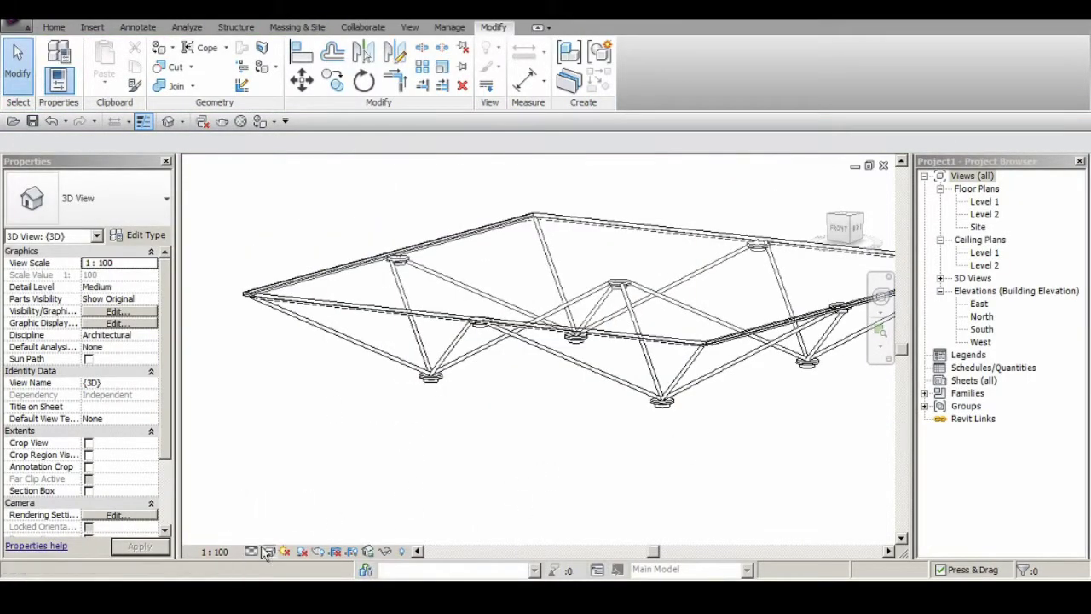
shift+middle_drag(514, 475, 804, 261)
click(845, 229)
click(556, 308)
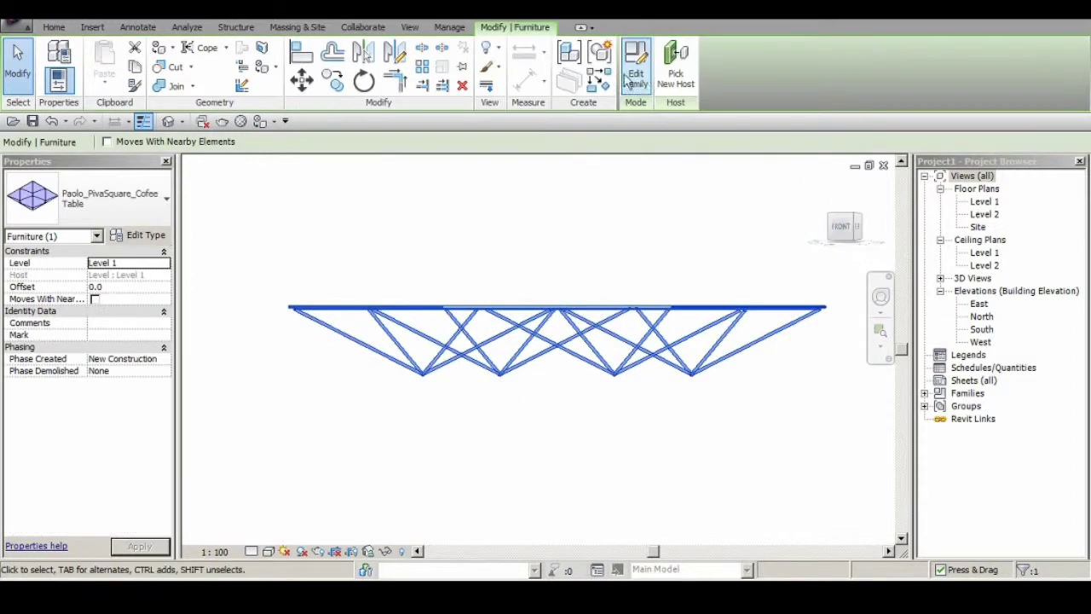
click(628, 79)
double_click(981, 253)
mouse_move(511, 384)
shift+middle_down()
mouse_move(546, 430)
mouse_move(611, 438)
mouse_move(551, 404)
mouse_move(599, 431)
mouse_move(600, 380)
shift+middle_up()
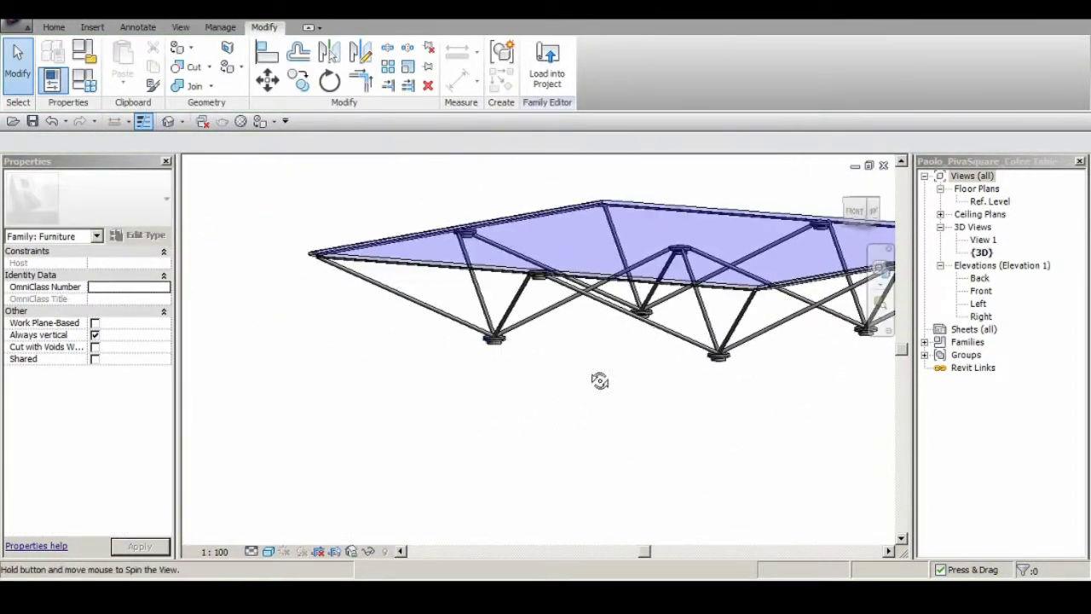
Step: Hide the rod leg extrusions at Coarse detail through their Visibility Settings
drag(599, 380, 290, 188)
click(575, 75)
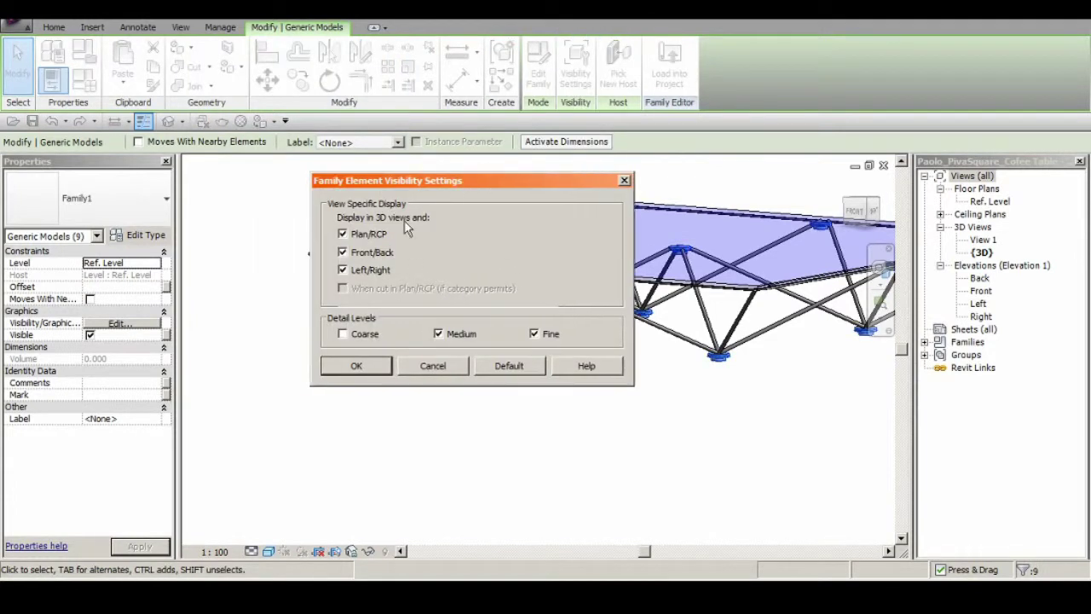
drag(467, 341, 385, 339)
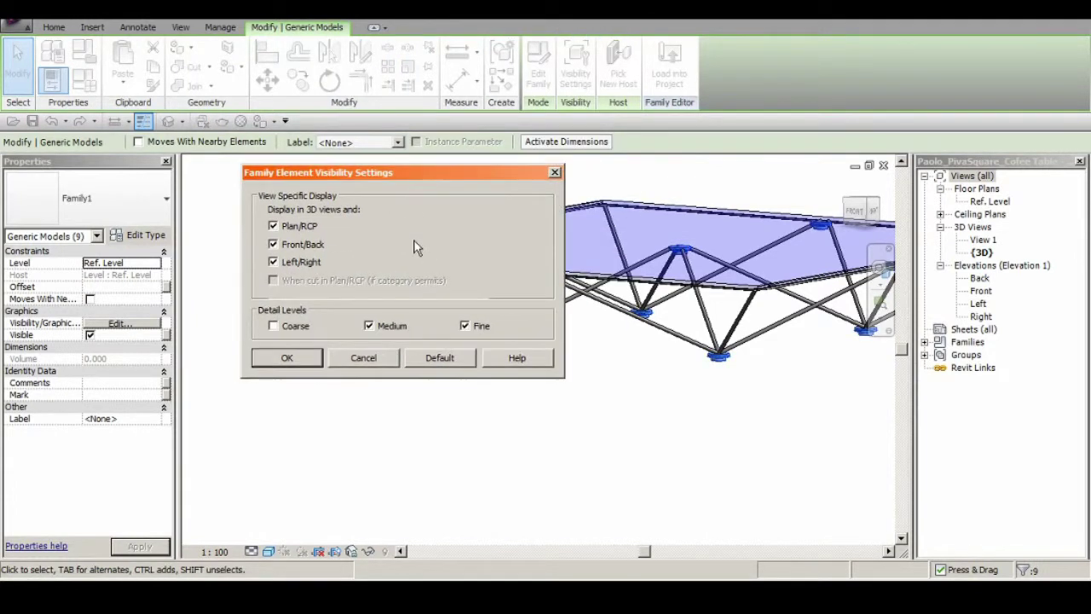
click(287, 357)
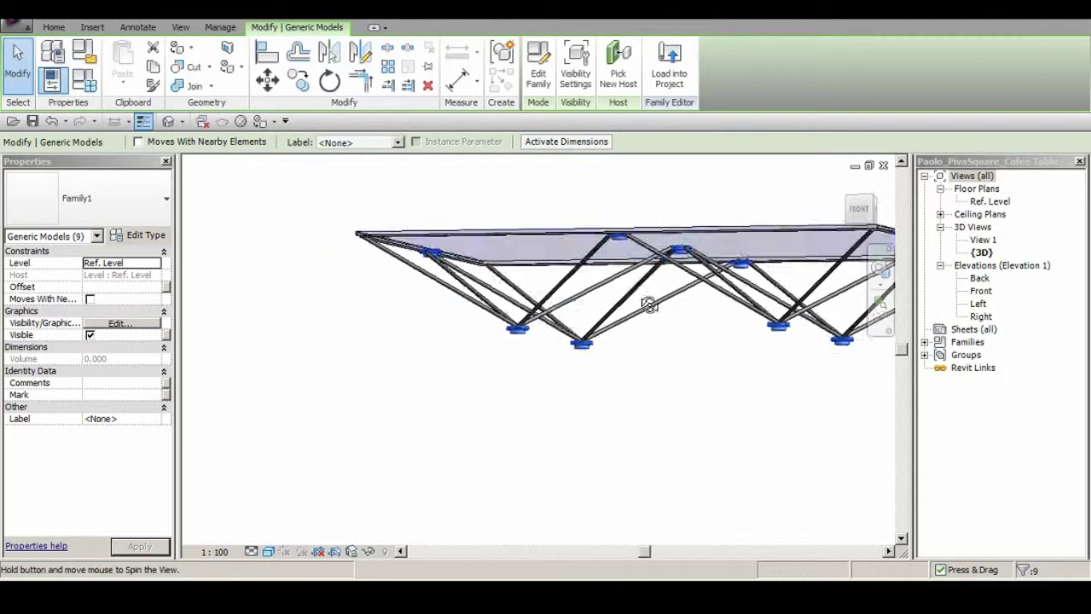
shift+middle_drag(648, 300, 637, 384)
click(583, 64)
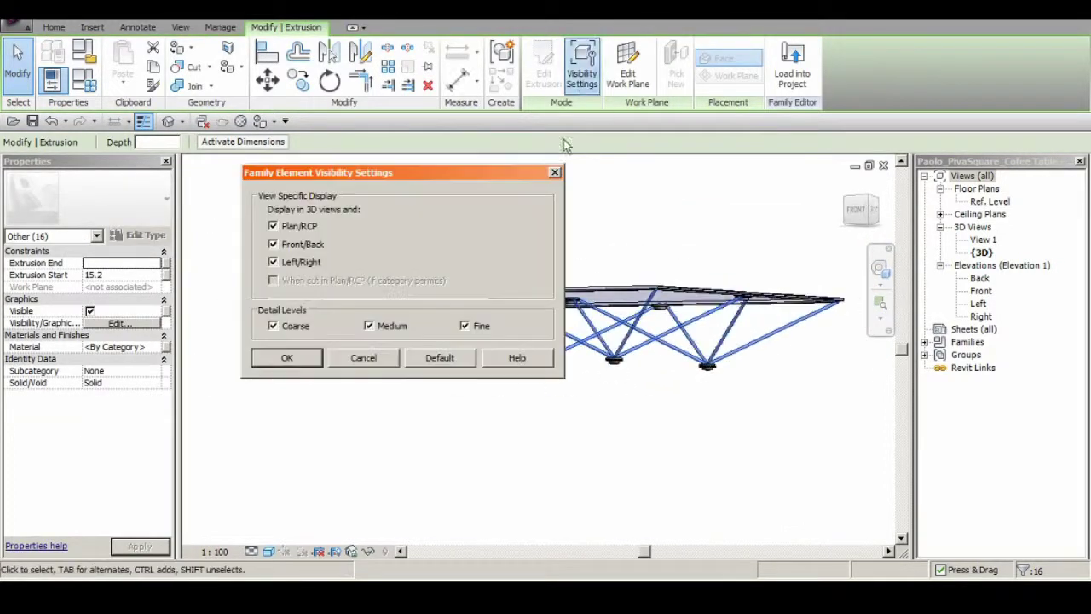
click(288, 357)
click(792, 63)
Step: Reload the family into the project and orbit around the placed coffee table
click(558, 412)
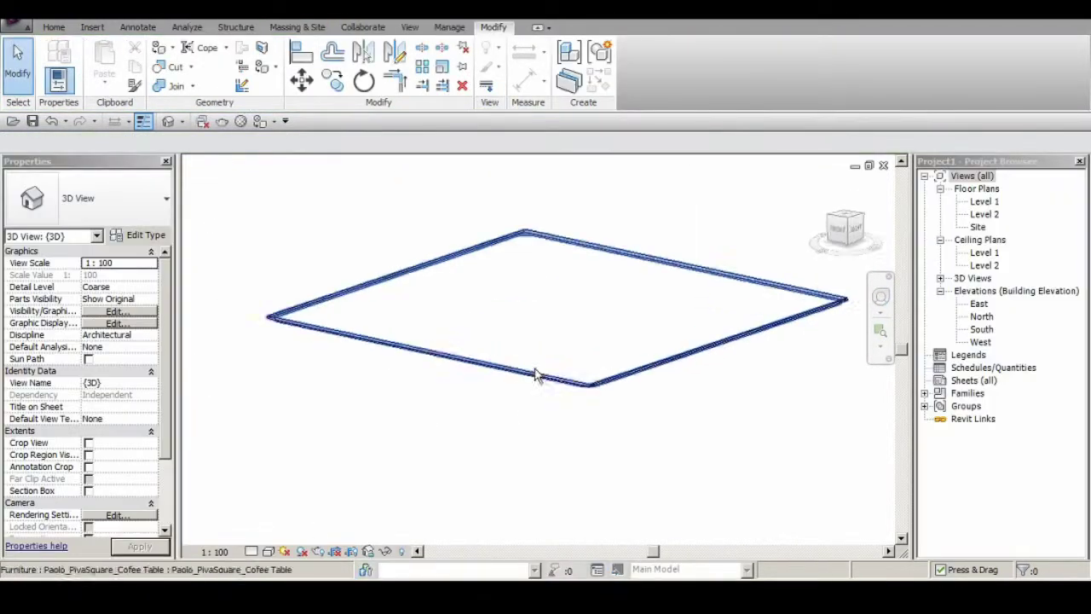
scroll(555, 338, up, 3)
scroll(682, 313, down, 3)
mouse_move(682, 312)
shift+middle_down()
mouse_move(799, 267)
mouse_move(746, 370)
mouse_move(431, 441)
mouse_move(263, 526)
mouse_move(466, 466)
shift+middle_up()
click(495, 337)
shift+middle_drag(494, 336, 533, 262)
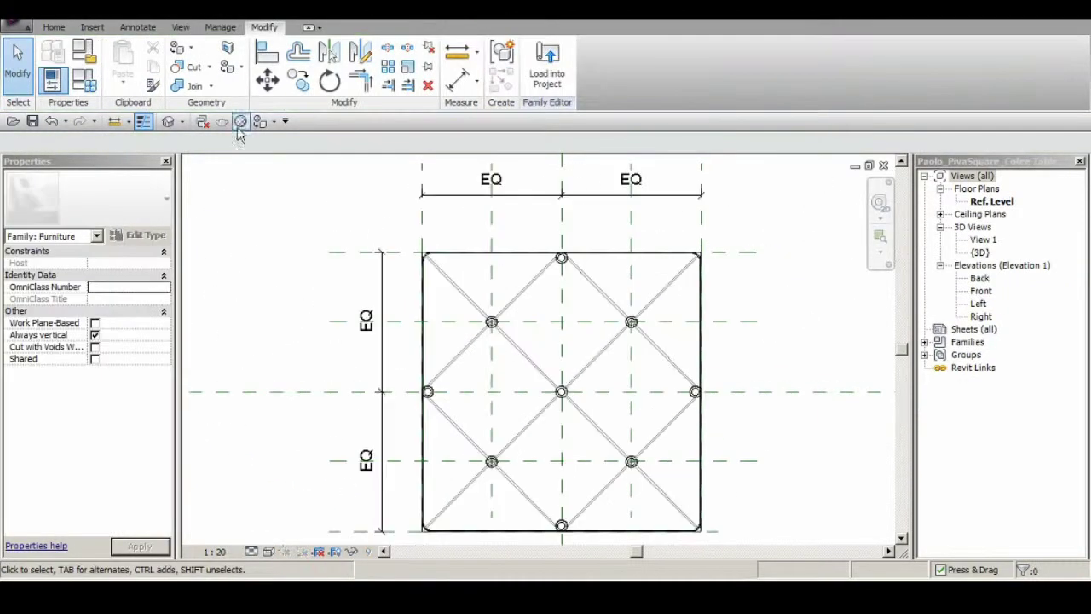
mouse_move(545, 324)
shift+middle_down()
mouse_move(565, 316)
mouse_move(492, 333)
shift+middle_up()
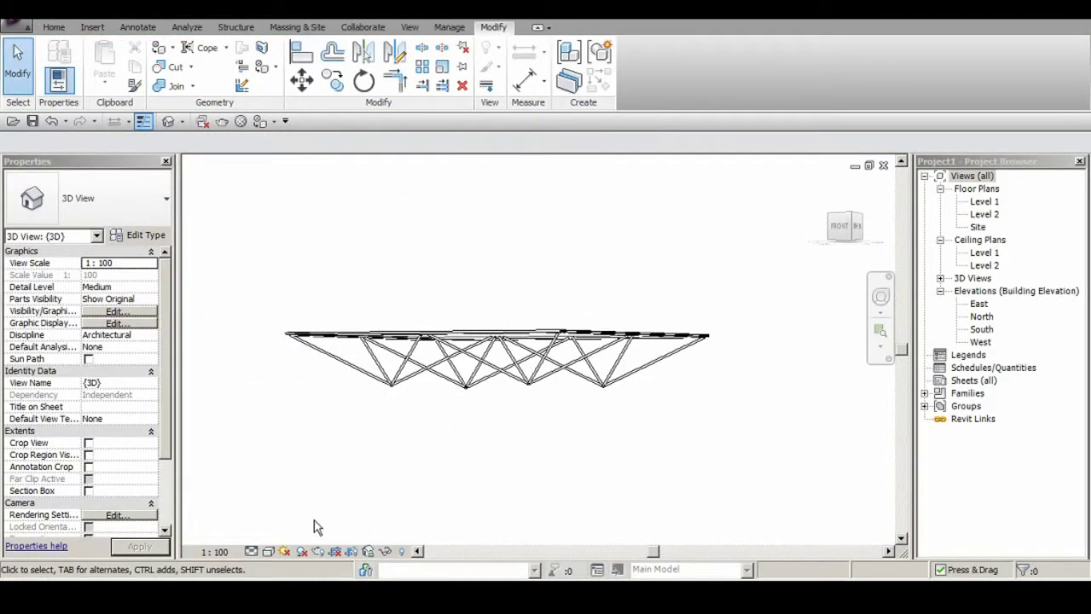
Step: Switch the project's 3D view of the table to Medium detail
click(252, 552)
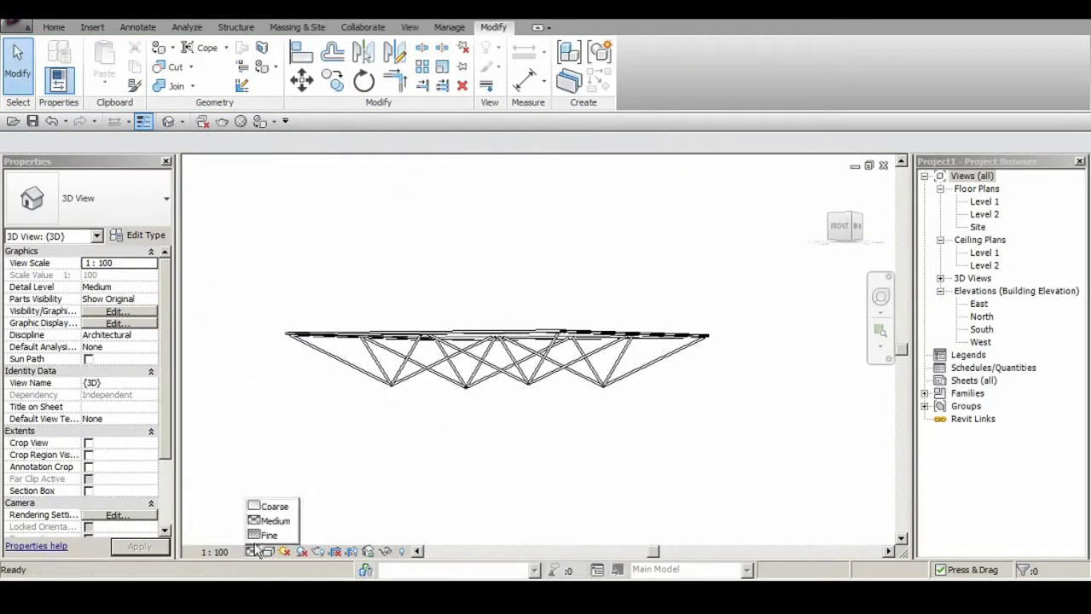
mouse_move(540, 389)
shift+middle_down()
mouse_move(253, 559)
mouse_move(561, 415)
shift+middle_up()
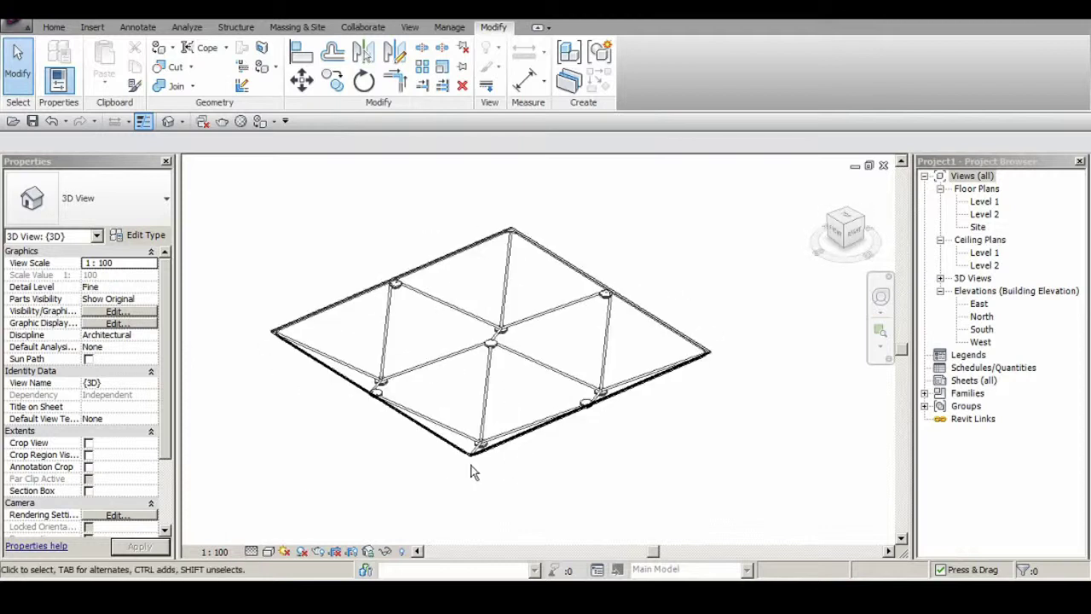
click(252, 552)
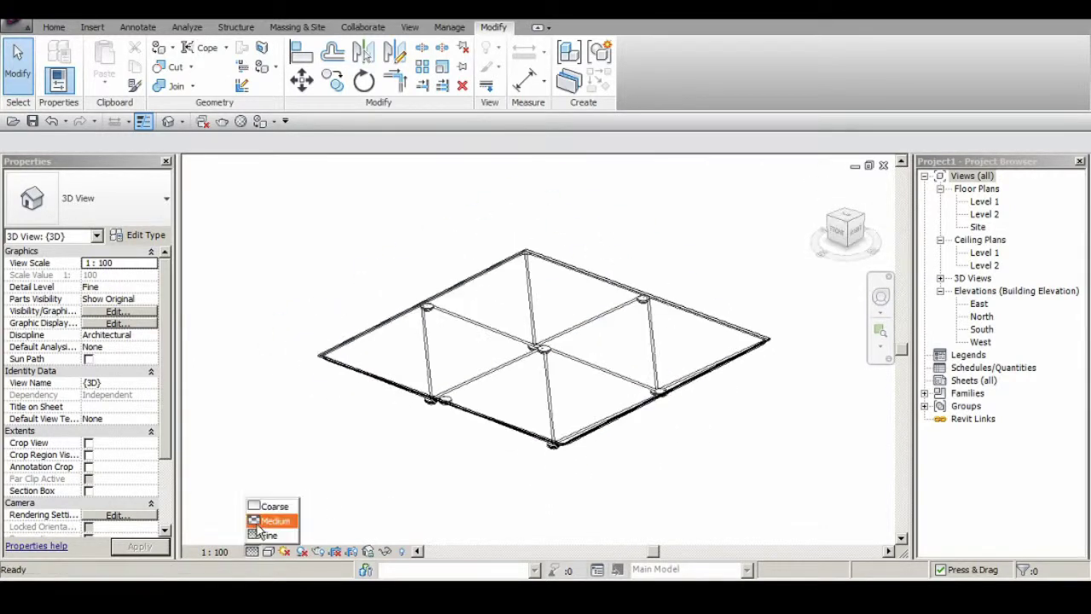
click(267, 517)
shift+middle_drag(268, 516, 823, 427)
Step: Show the Level 1 floor plan at Fine detail
double_click(984, 201)
click(251, 552)
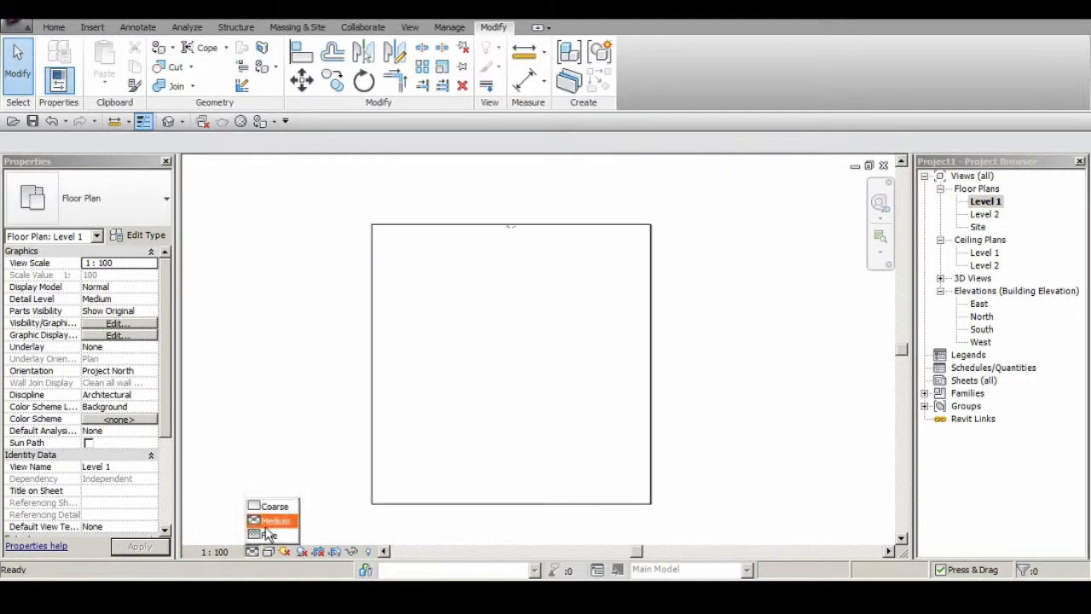
click(268, 518)
click(268, 552)
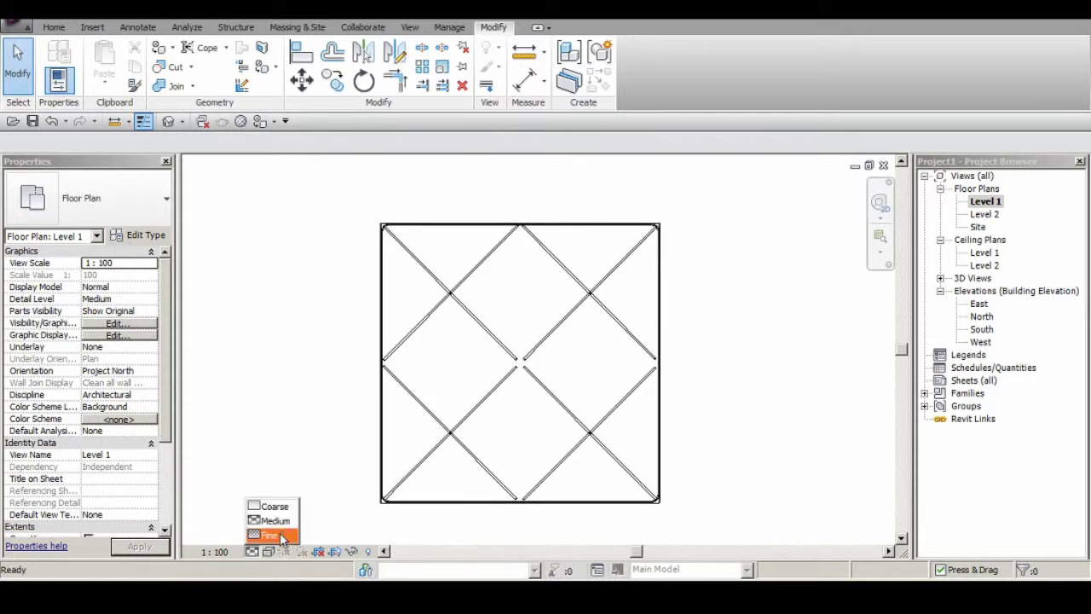
click(264, 534)
scroll(427, 324, down, 1)
scroll(416, 318, up, 1)
Step: Hide the leg extrusions at Medium detail and reload the family, overwriting the existing version
double_click(416, 318)
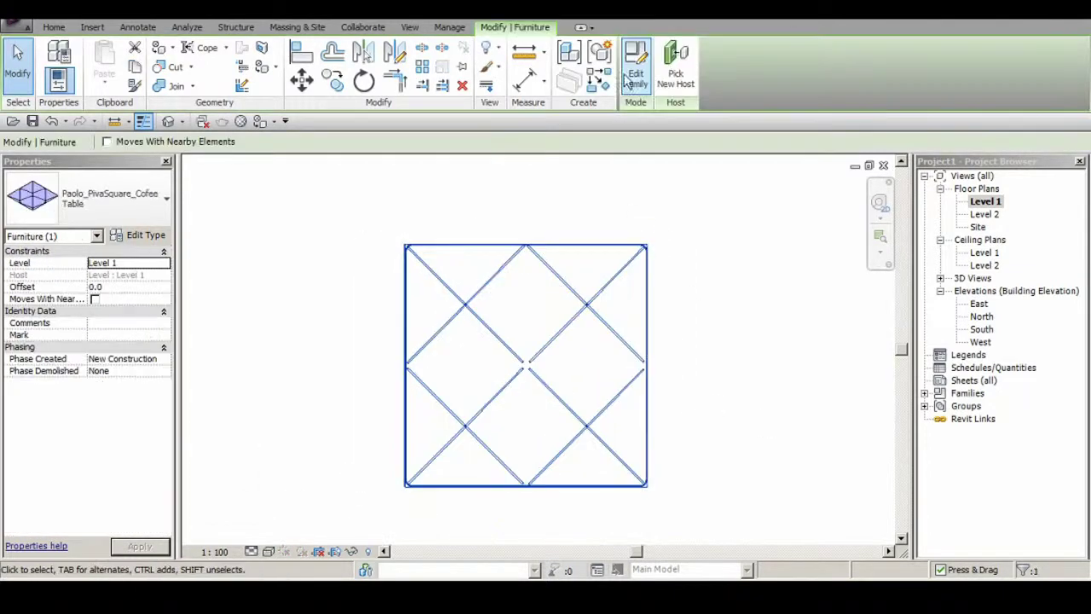
click(345, 354)
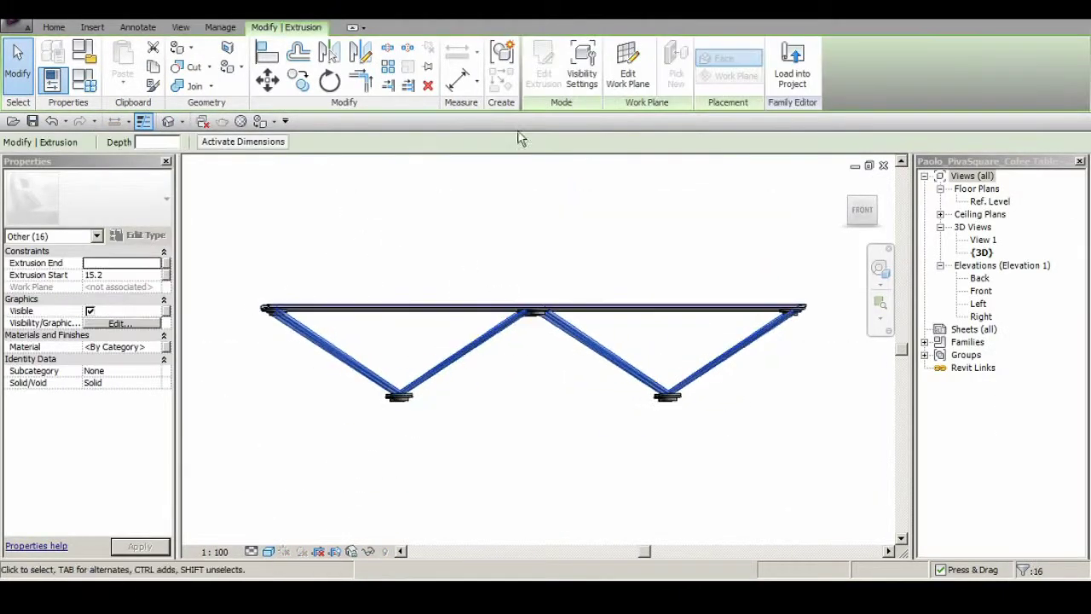
click(582, 63)
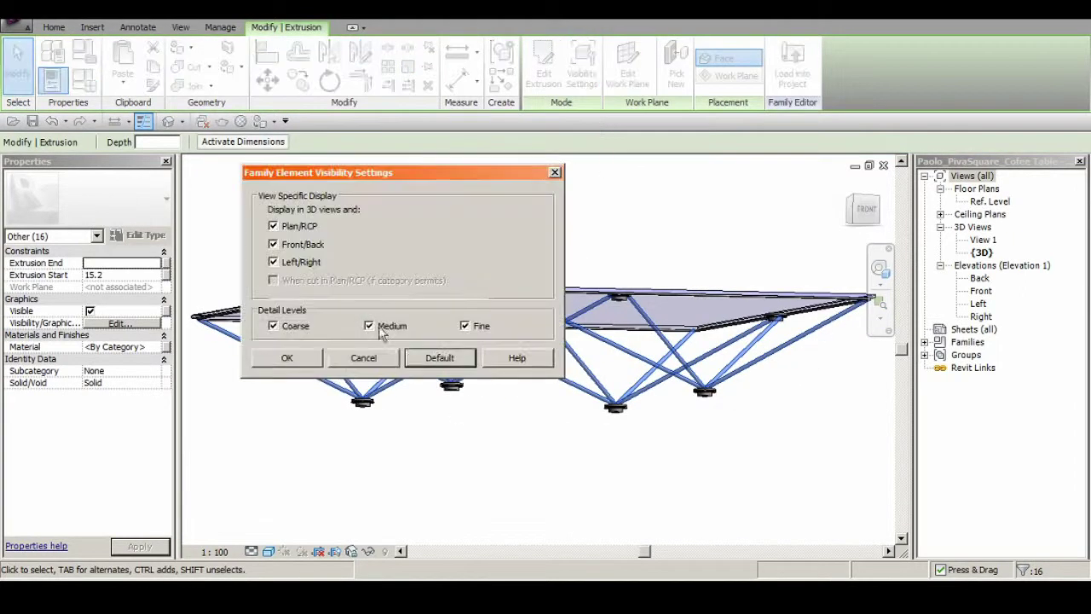
click(434, 358)
click(550, 64)
click(517, 299)
Step: Compare the table in the Level 1 plan at Fine and the 3D view at Medium and Fine
click(251, 551)
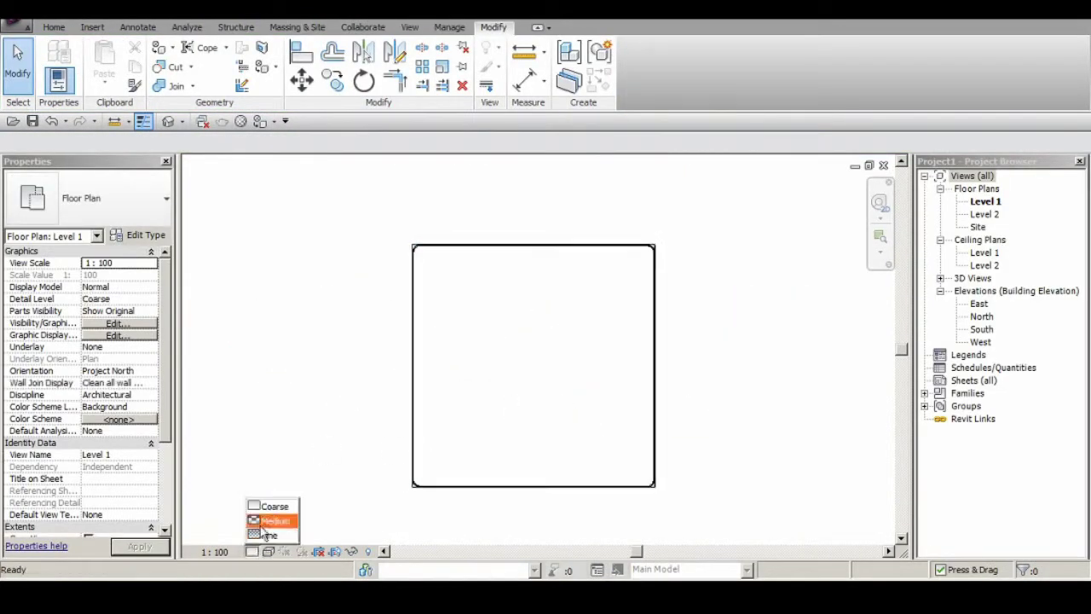
click(256, 531)
click(168, 121)
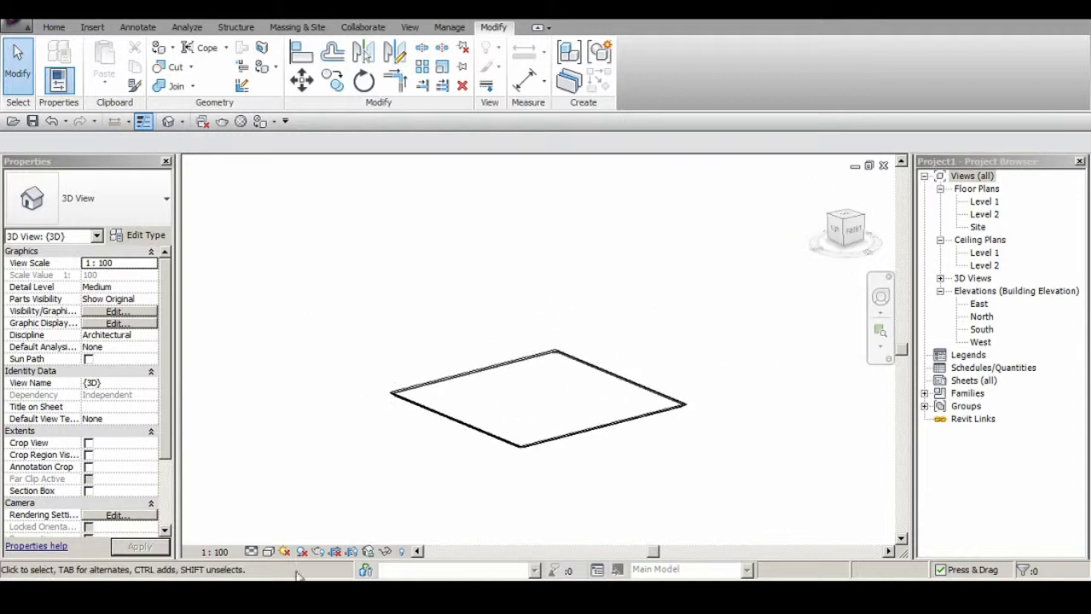
click(252, 551)
click(256, 520)
click(252, 552)
click(256, 535)
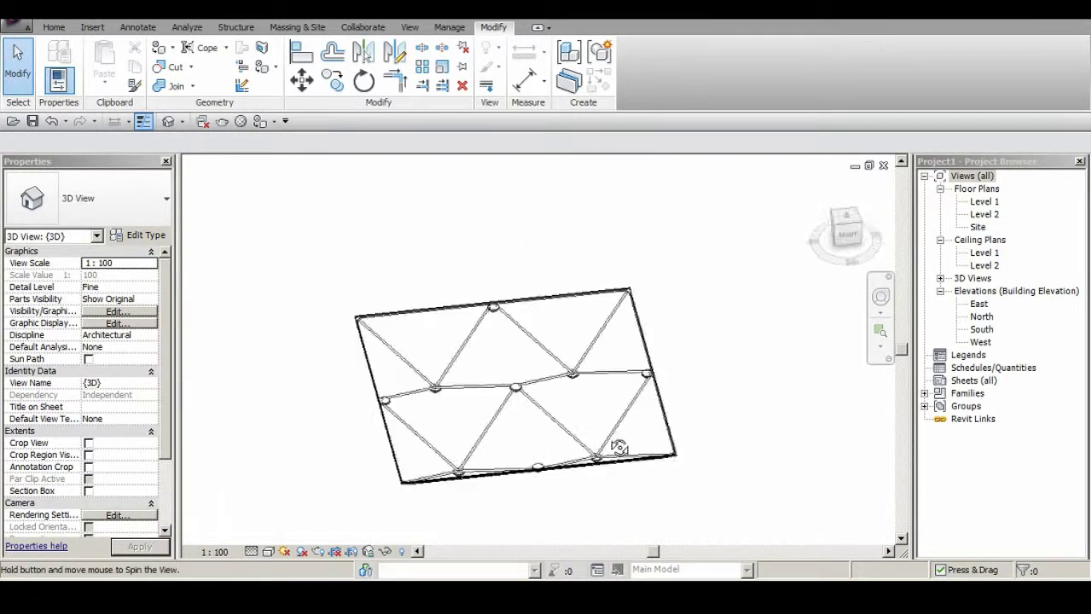
shift+middle_drag(620, 450, 537, 471)
Step: Render the table's 3D view at Medium quality
click(318, 551)
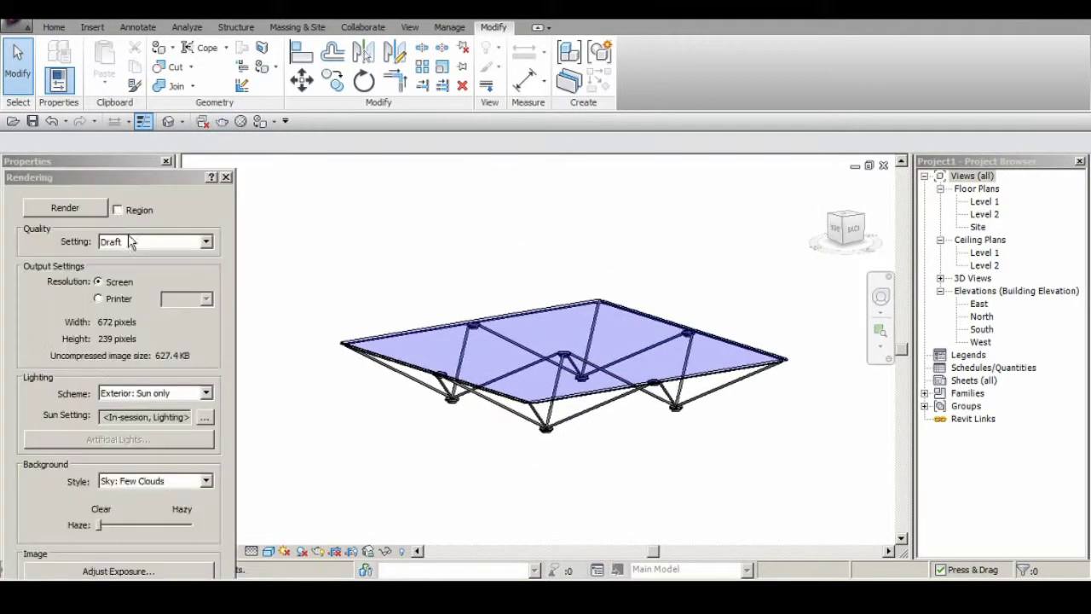
click(145, 241)
click(127, 267)
click(96, 212)
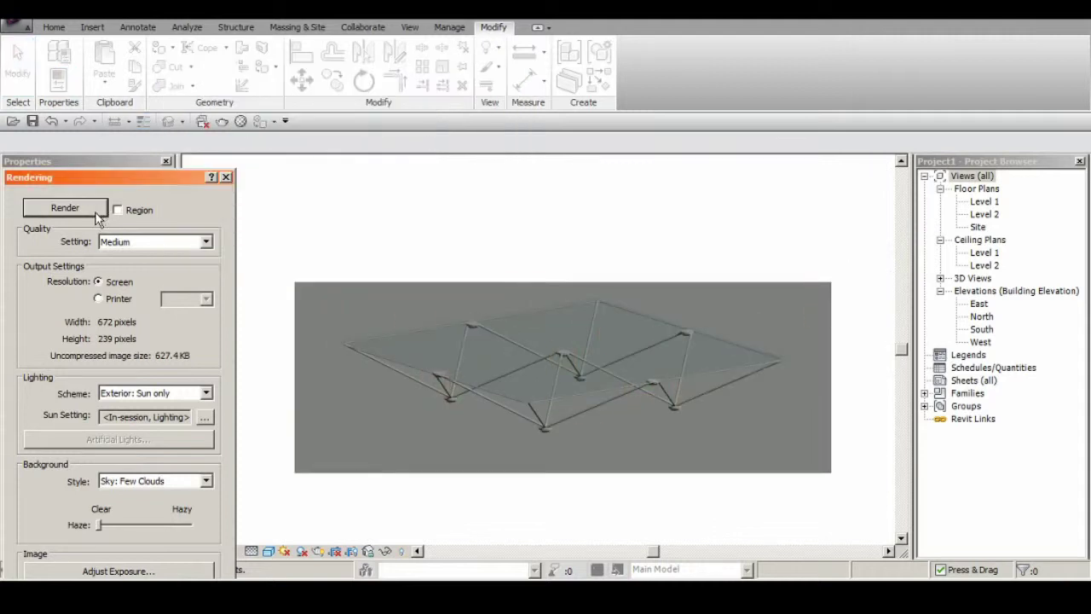
scroll(255, 245, up, 2)
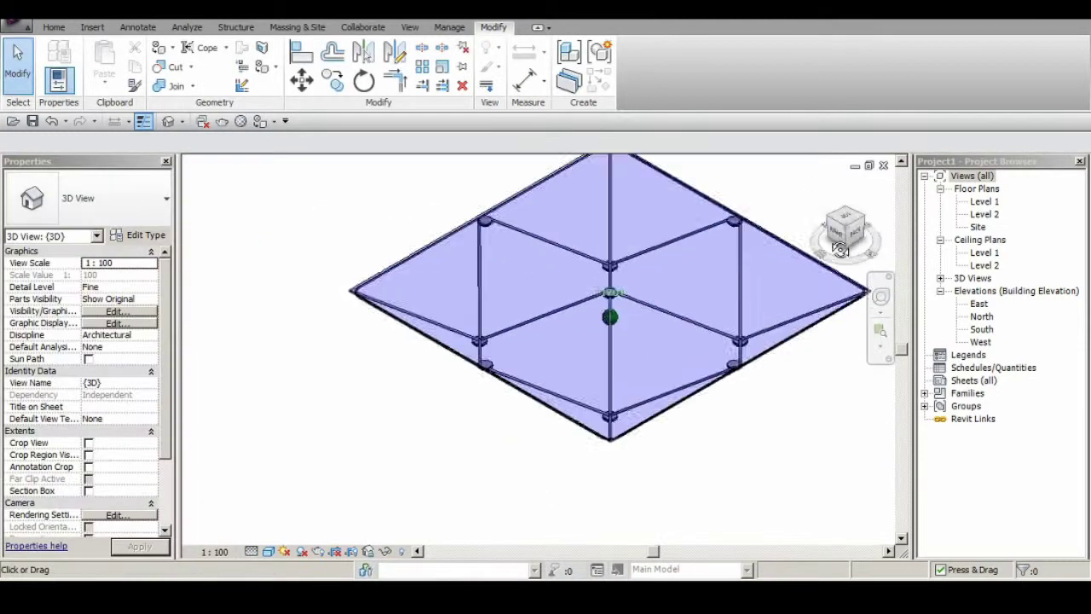
Step: Render the top-down view at High quality, then close the Rendering dialog
click(143, 142)
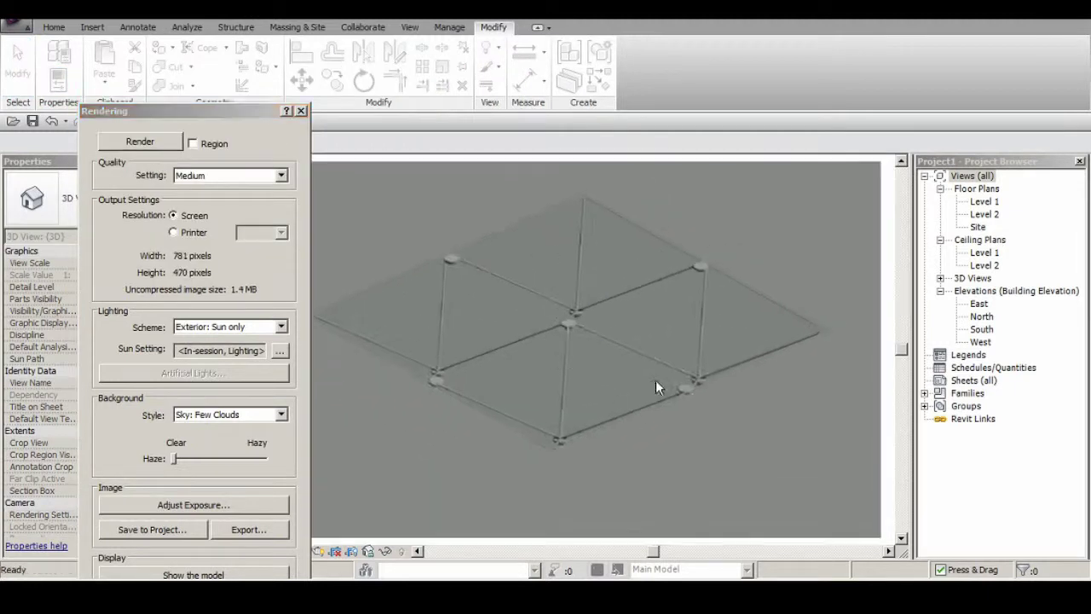
click(280, 175)
click(213, 226)
click(140, 141)
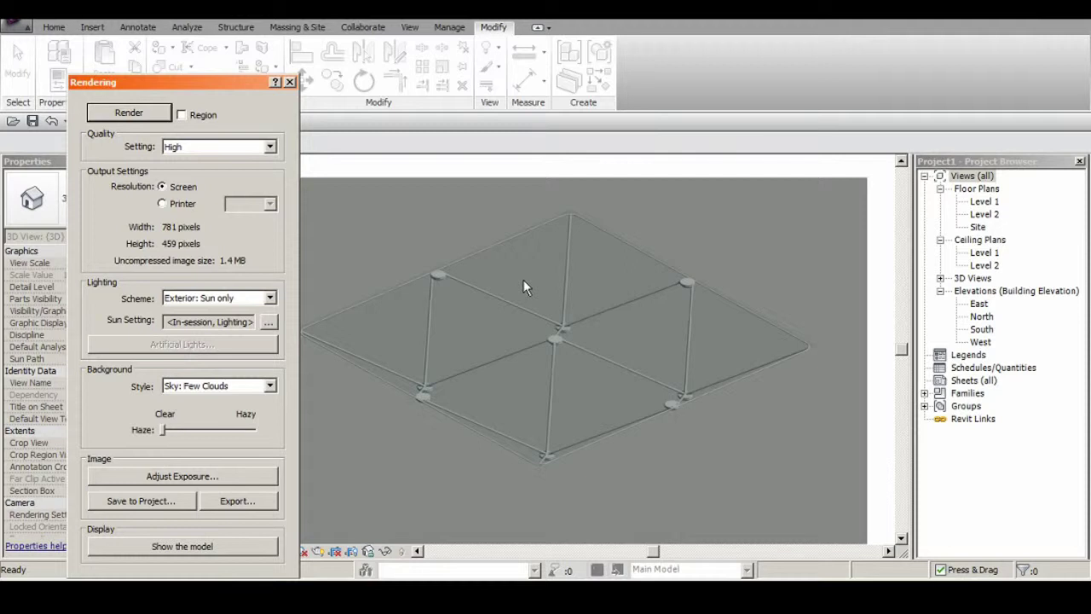
drag(203, 81, 264, 69)
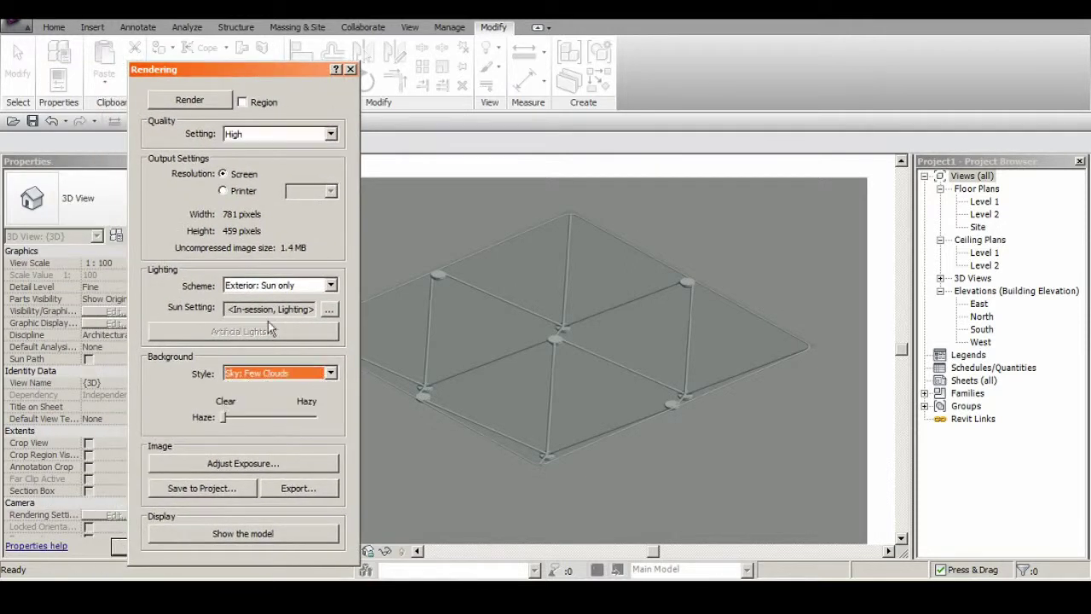
key(Escape)
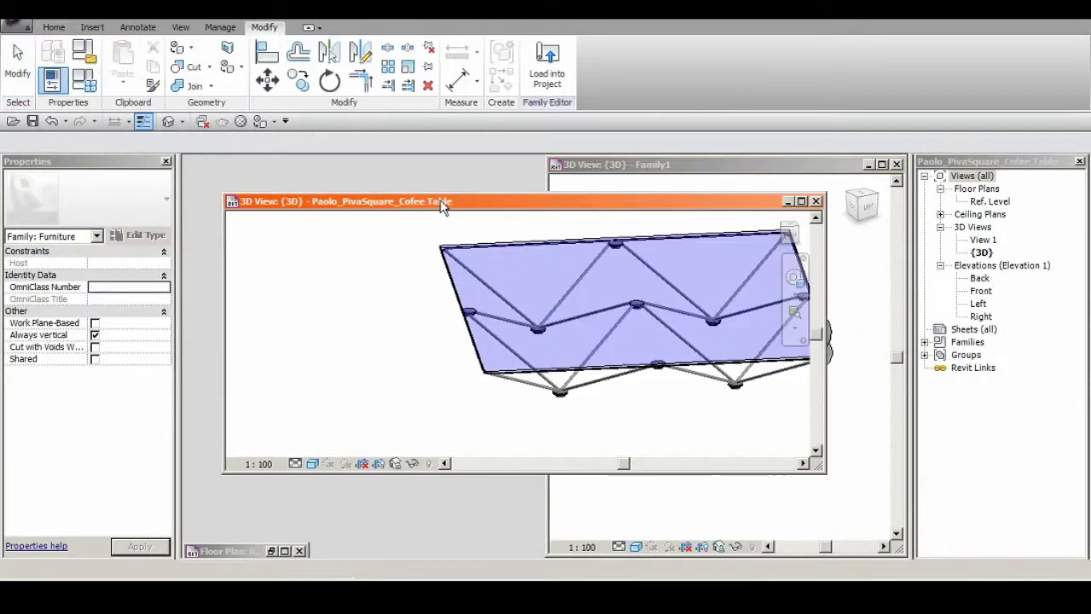
double_click(443, 202)
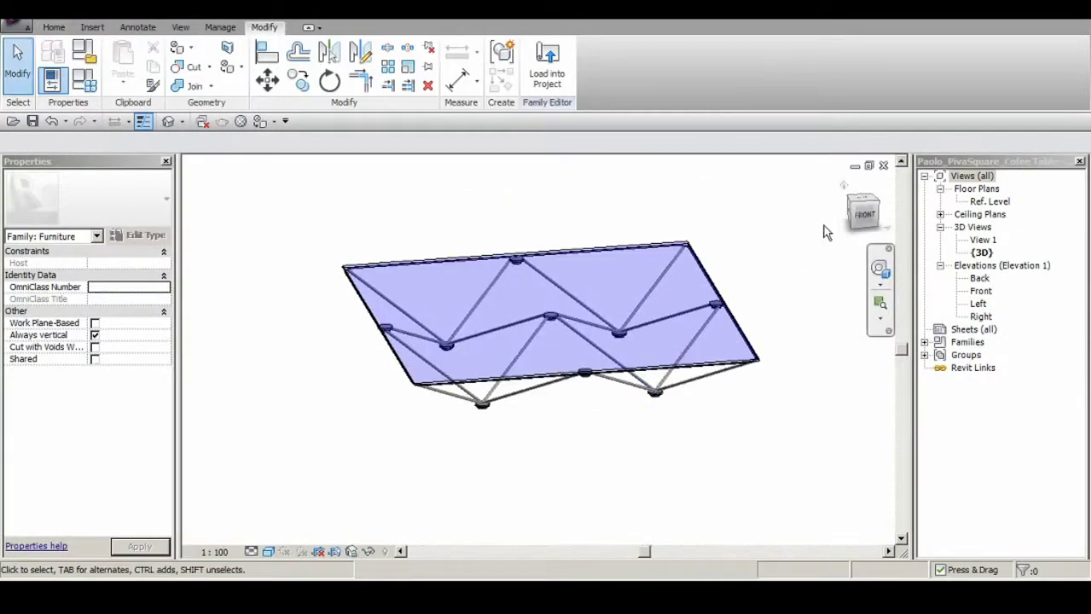
shift+middle_drag(824, 231, 729, 403)
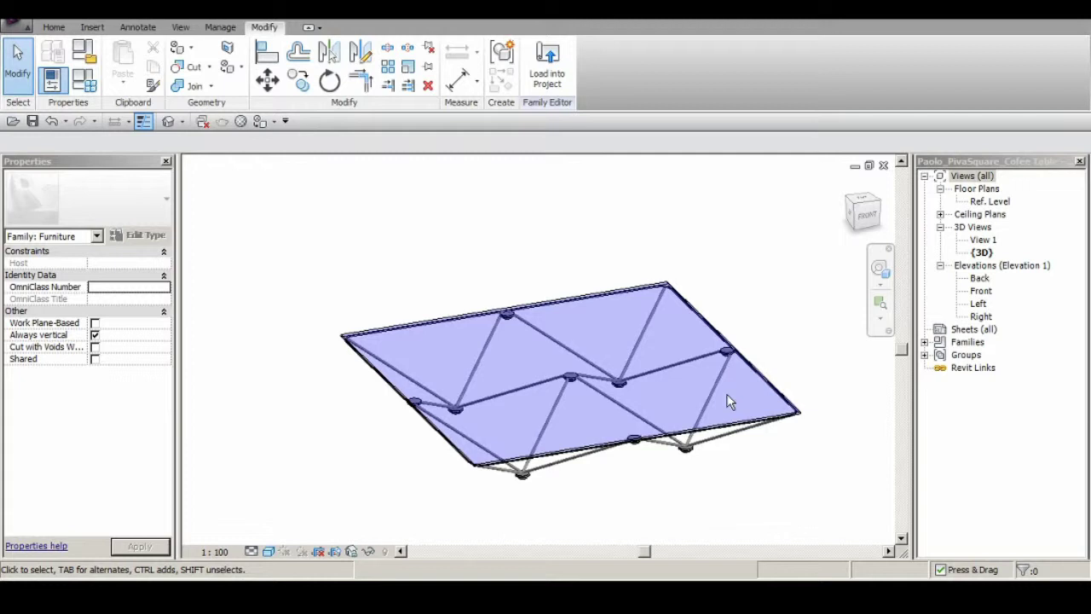